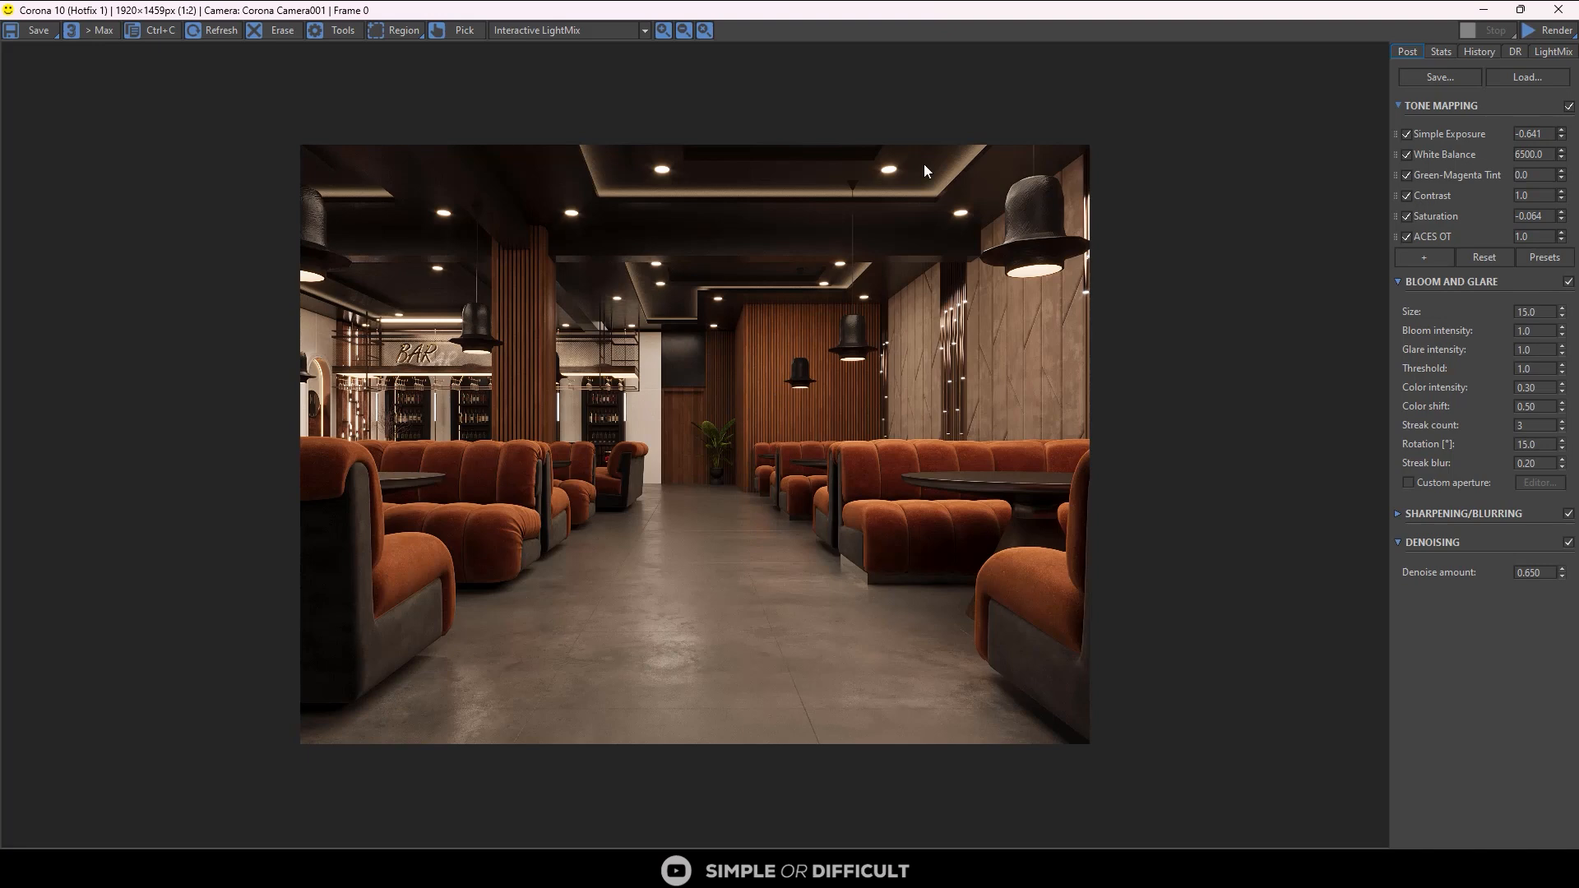
# Step: Disable the ALCOVES, SPOTS, DROP LIGHTS, BAR 01 and BAR 02 light groups in LightMix, keeping only Rest (unassigned), and inspect the bar area
pyautogui.click(1553, 51)
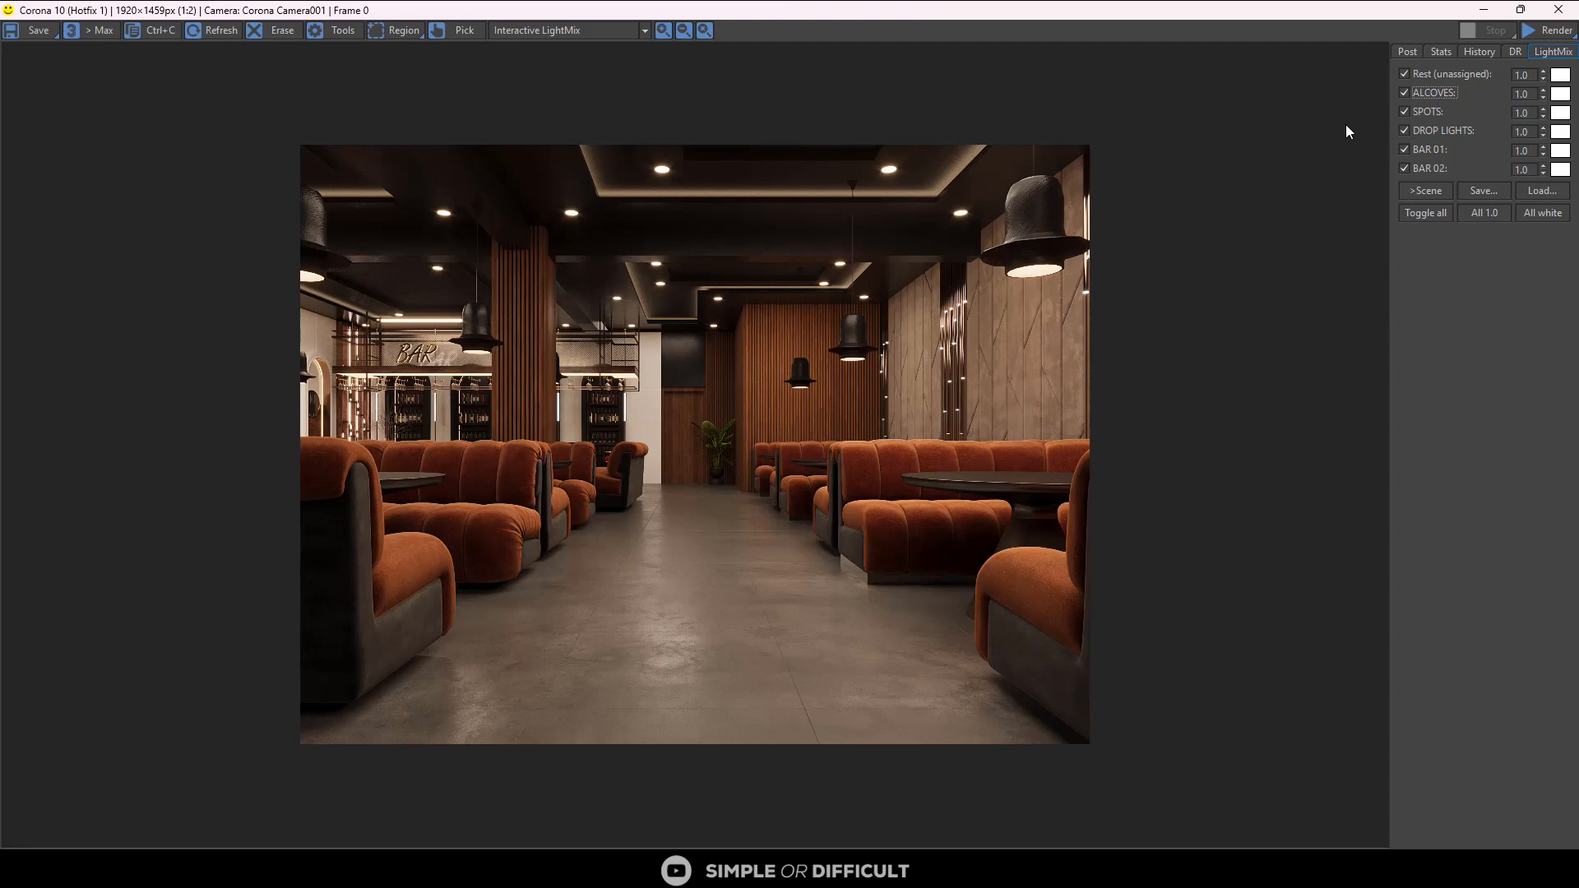
pyautogui.click(1404, 93)
pyautogui.click(1404, 111)
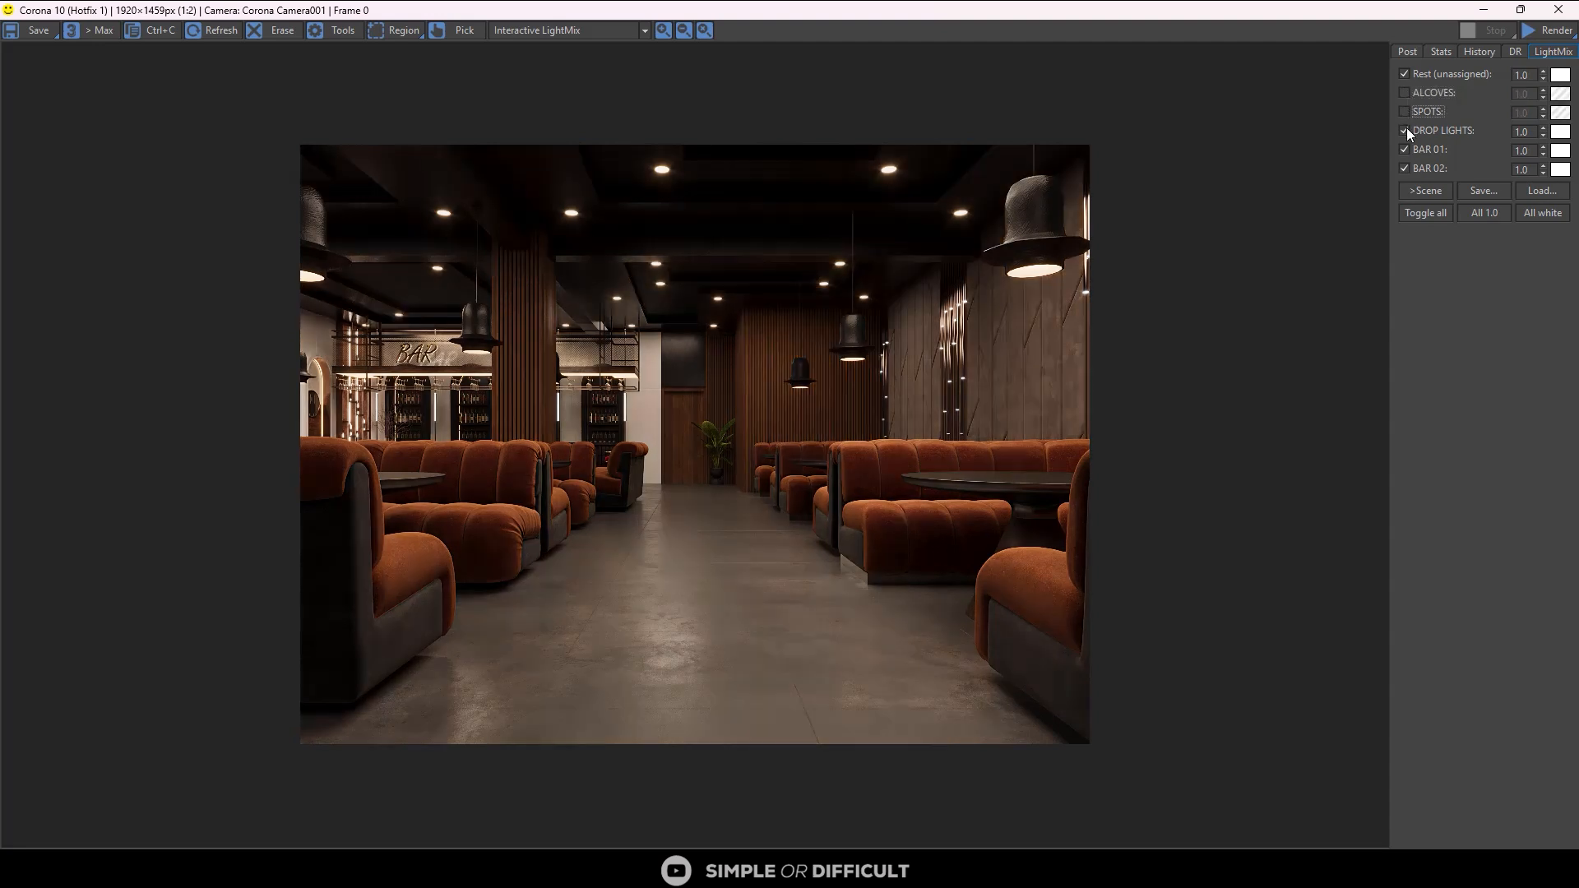
pyautogui.click(1404, 130)
pyautogui.click(1404, 150)
pyautogui.click(1404, 168)
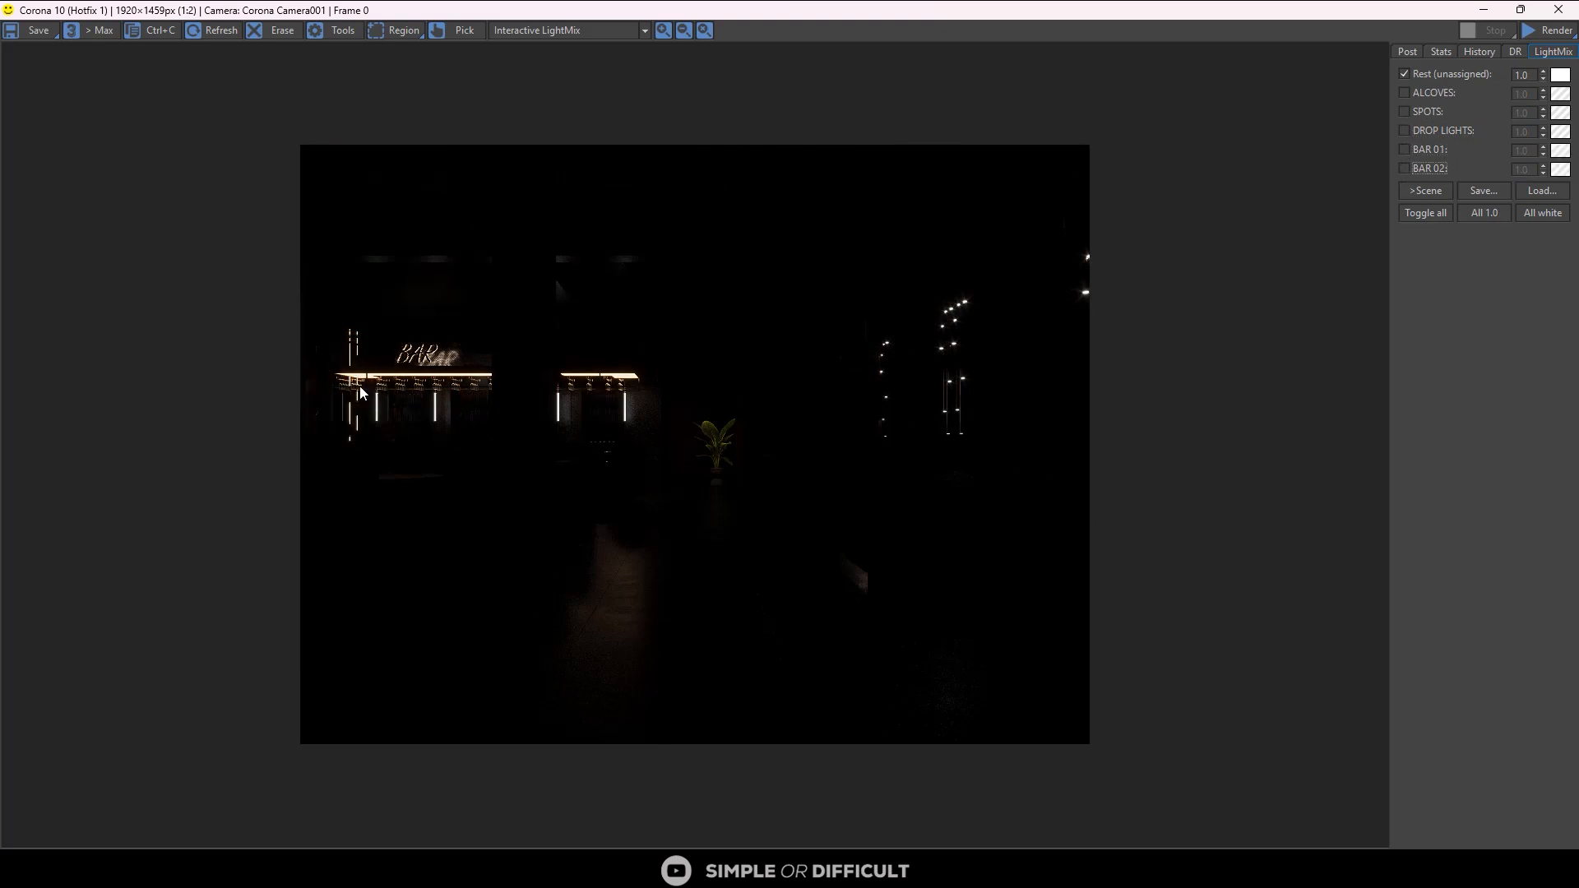
pyautogui.scroll(3, 346, 399)
pyautogui.scroll(-2, 345, 399)
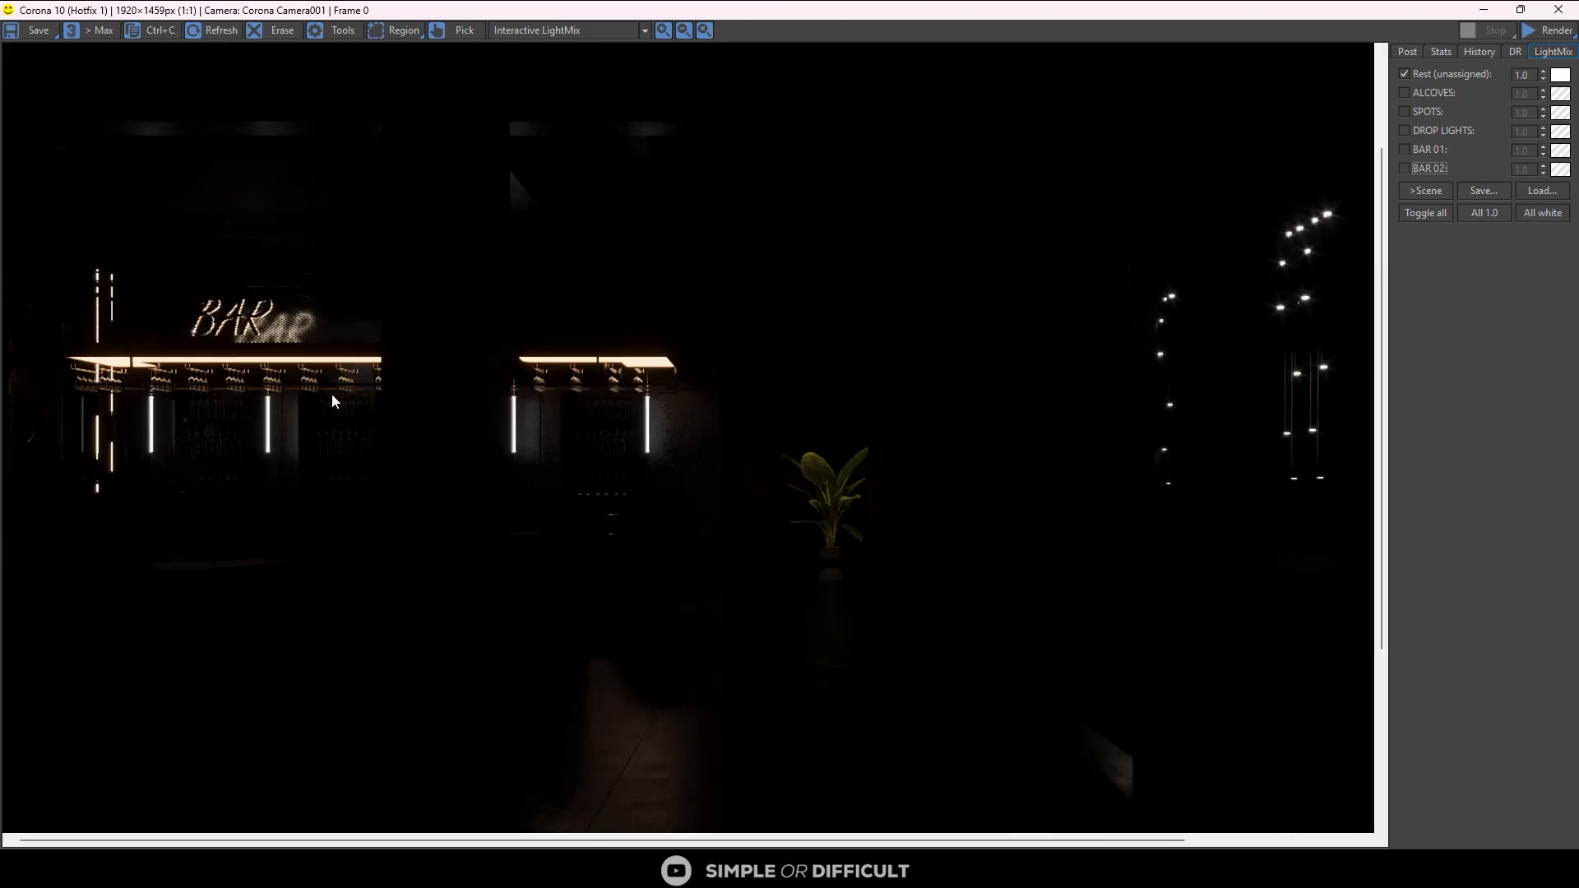
pyautogui.scroll(-1, 674, 269)
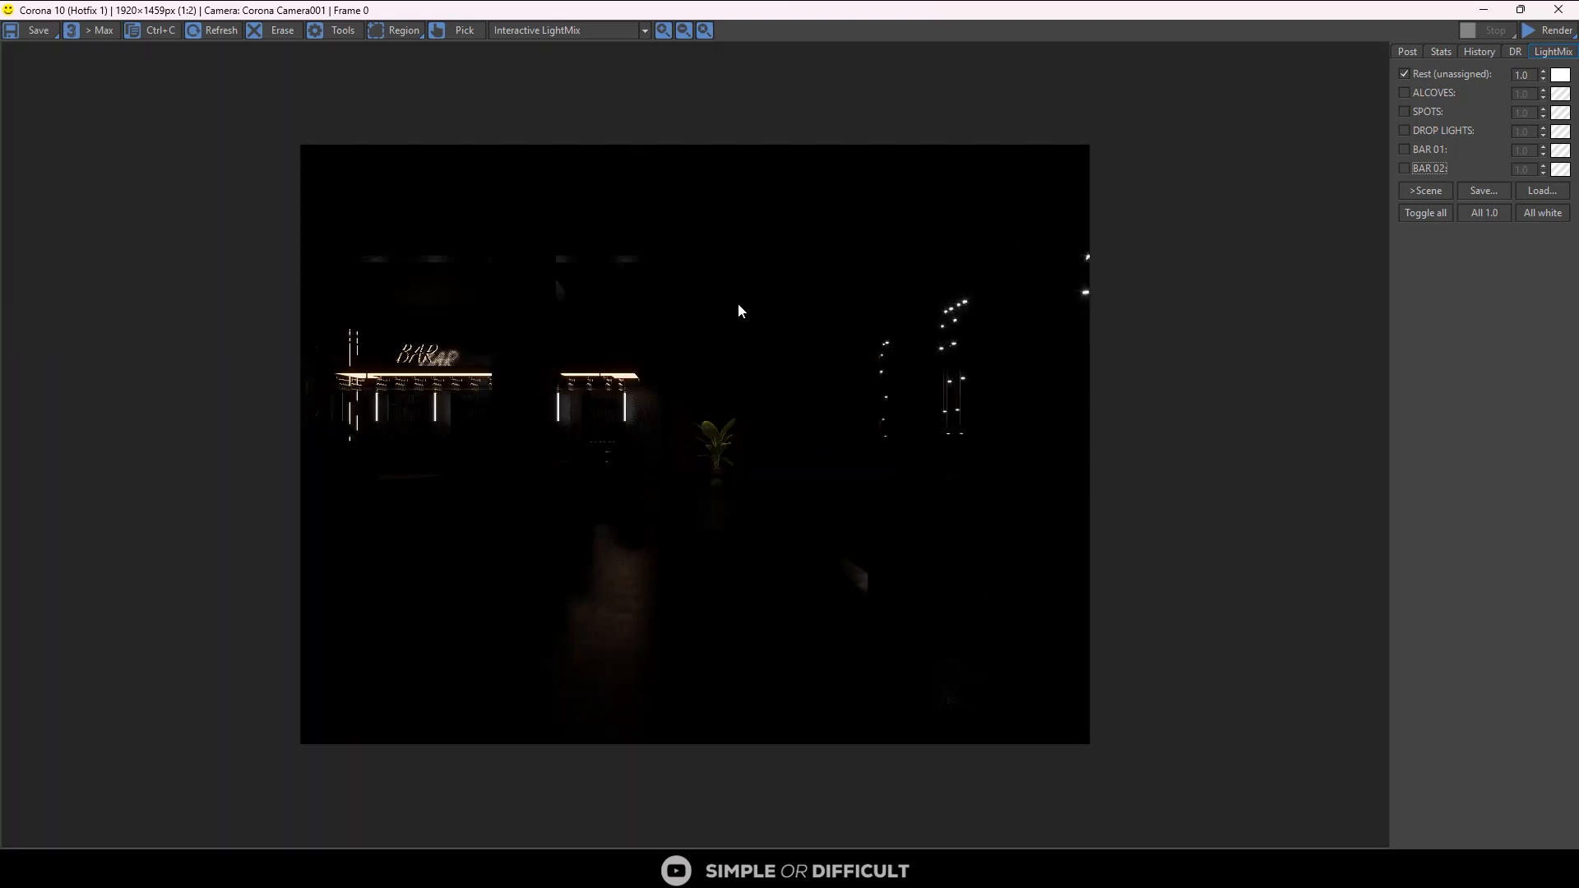
# Step: Re-enable the ALCOVES, SPOTS, DROP LIGHTS, BAR 01 and BAR 02 light groups one after another to preview the gradual lighting
pyautogui.click(1407, 94)
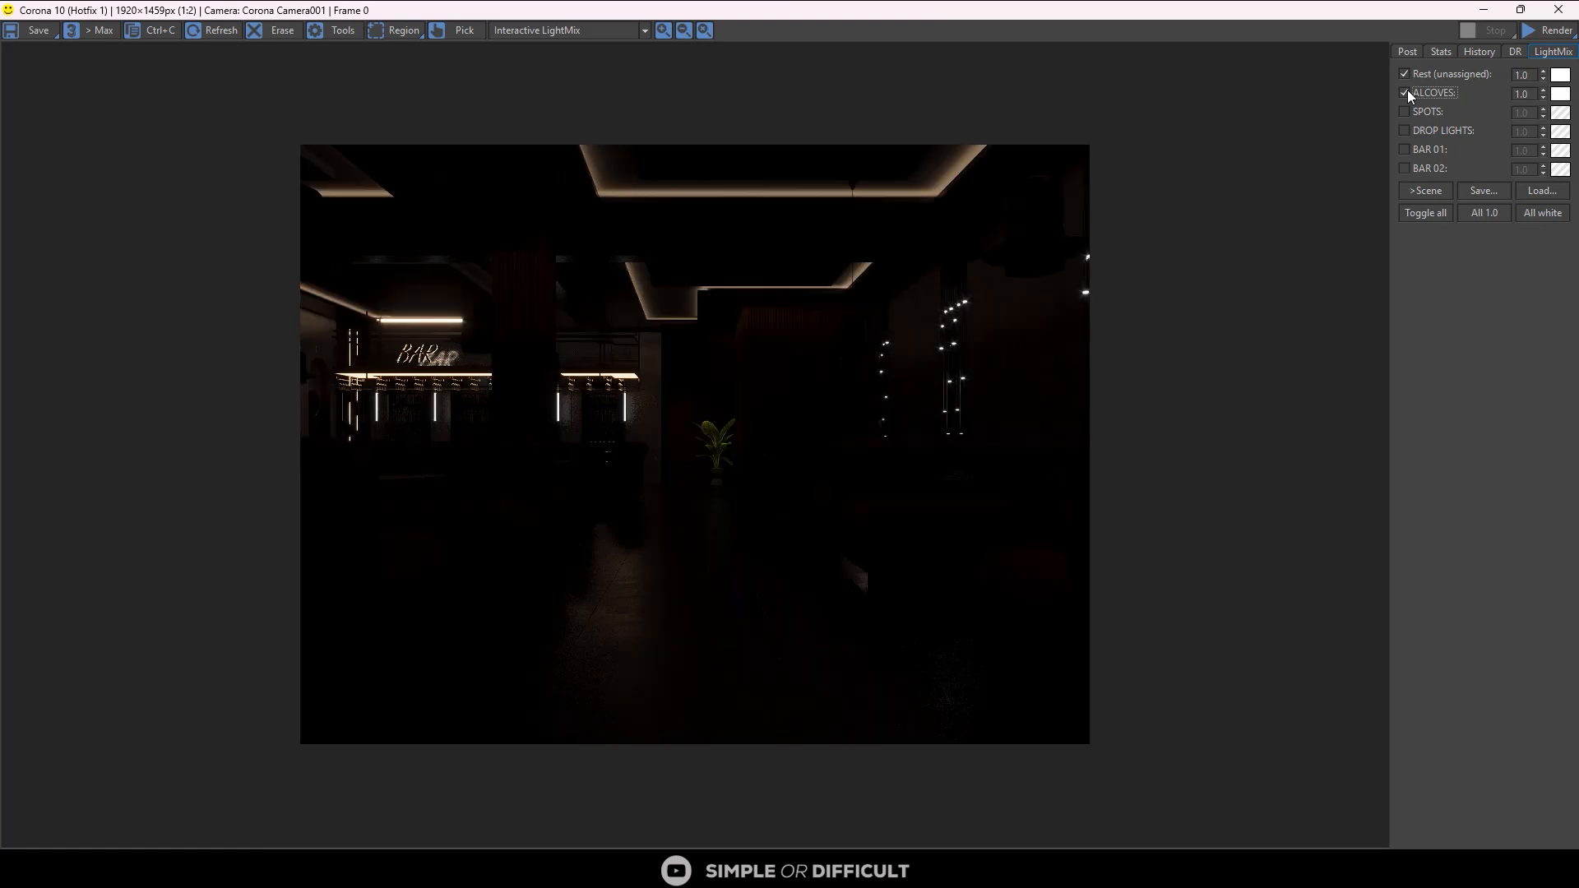
pyautogui.click(1405, 112)
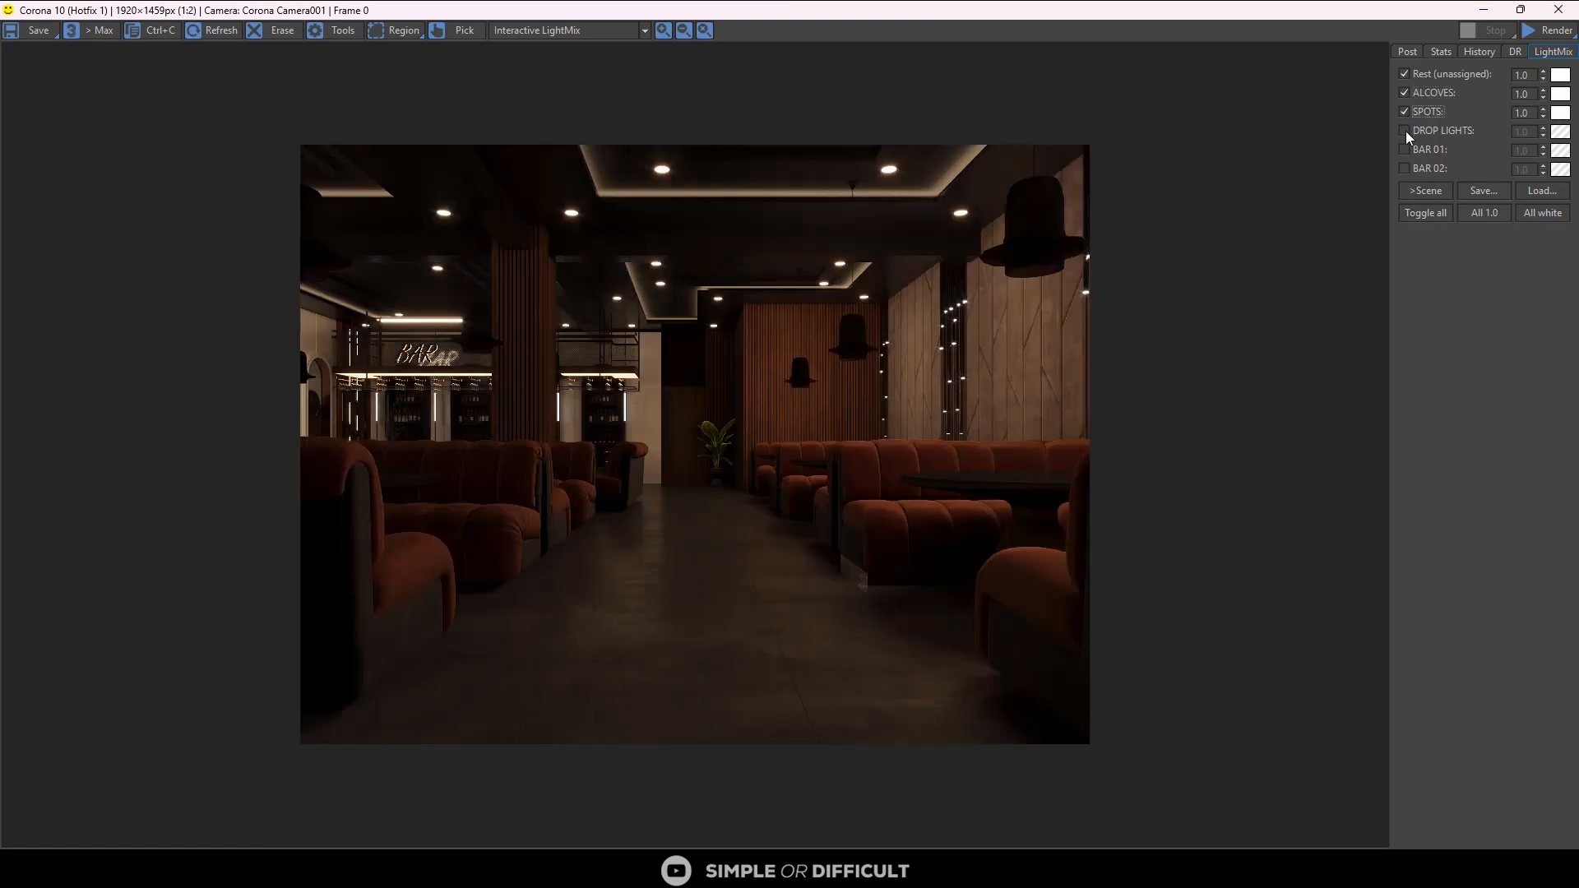
pyautogui.click(1405, 131)
pyautogui.click(1408, 149)
pyautogui.click(1410, 165)
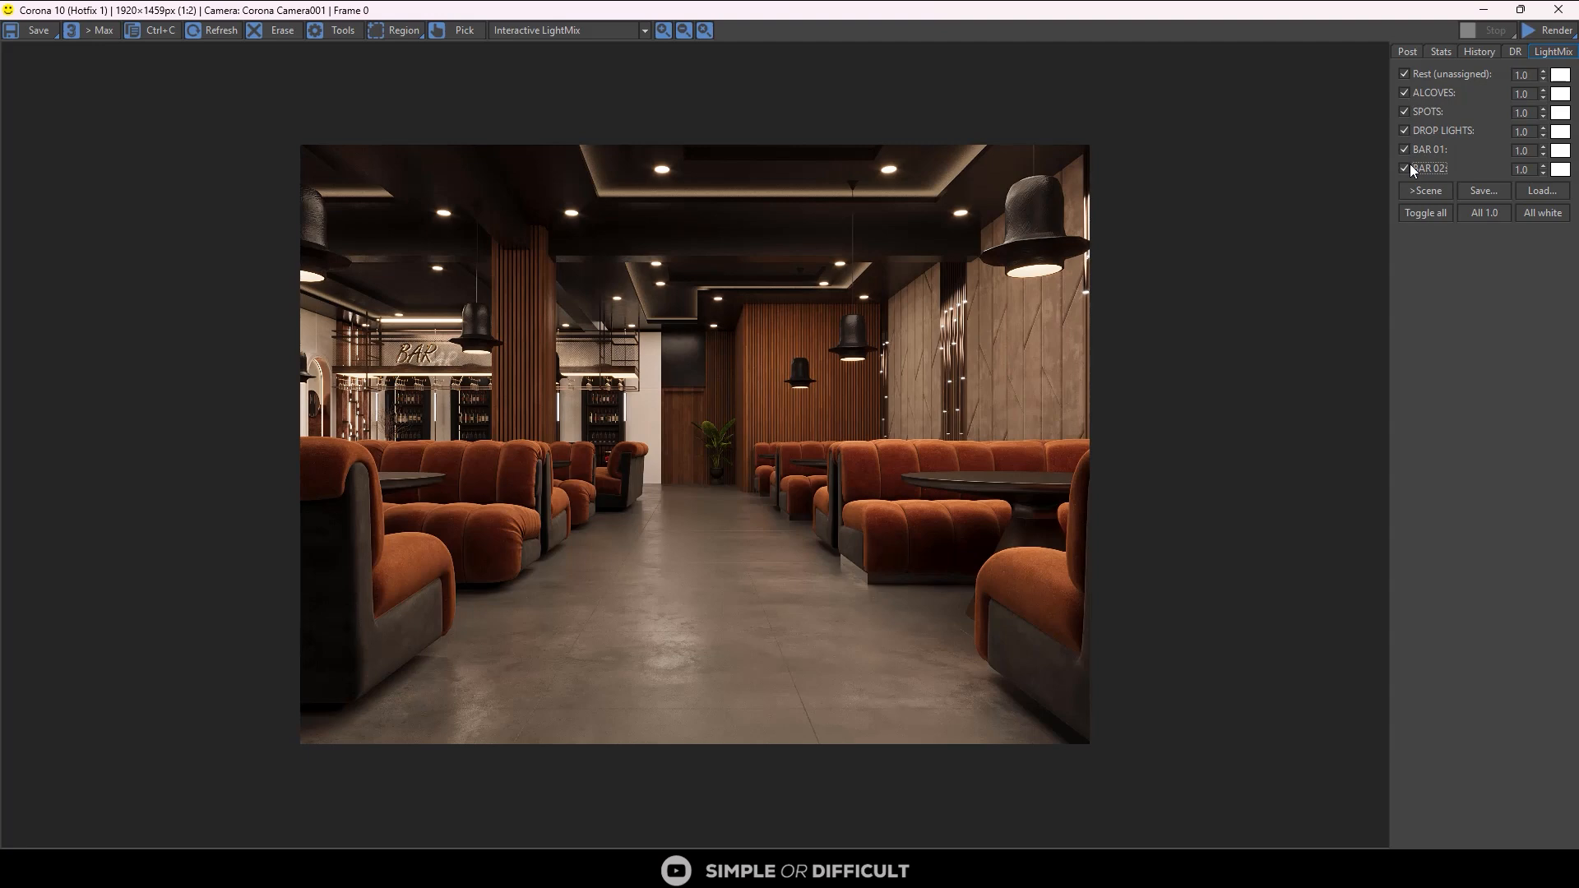
# Step: Disable all five named light groups again, leaving only Rest (unassigned) active
pyautogui.click(1409, 164)
pyautogui.click(1408, 148)
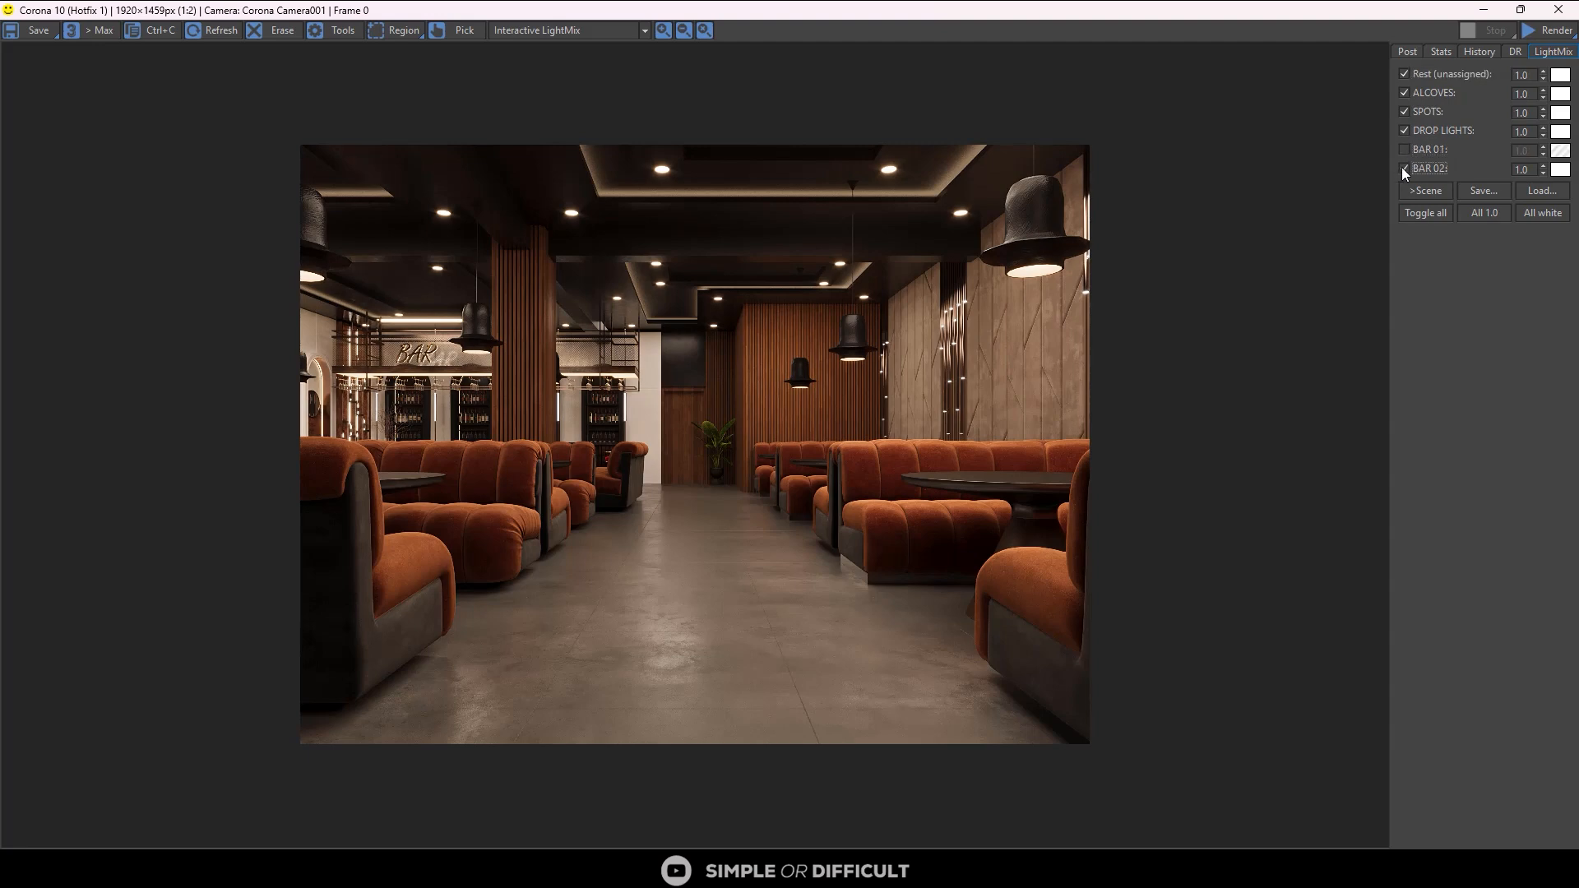
pyautogui.click(1403, 110)
pyautogui.click(1404, 93)
pyautogui.click(1404, 131)
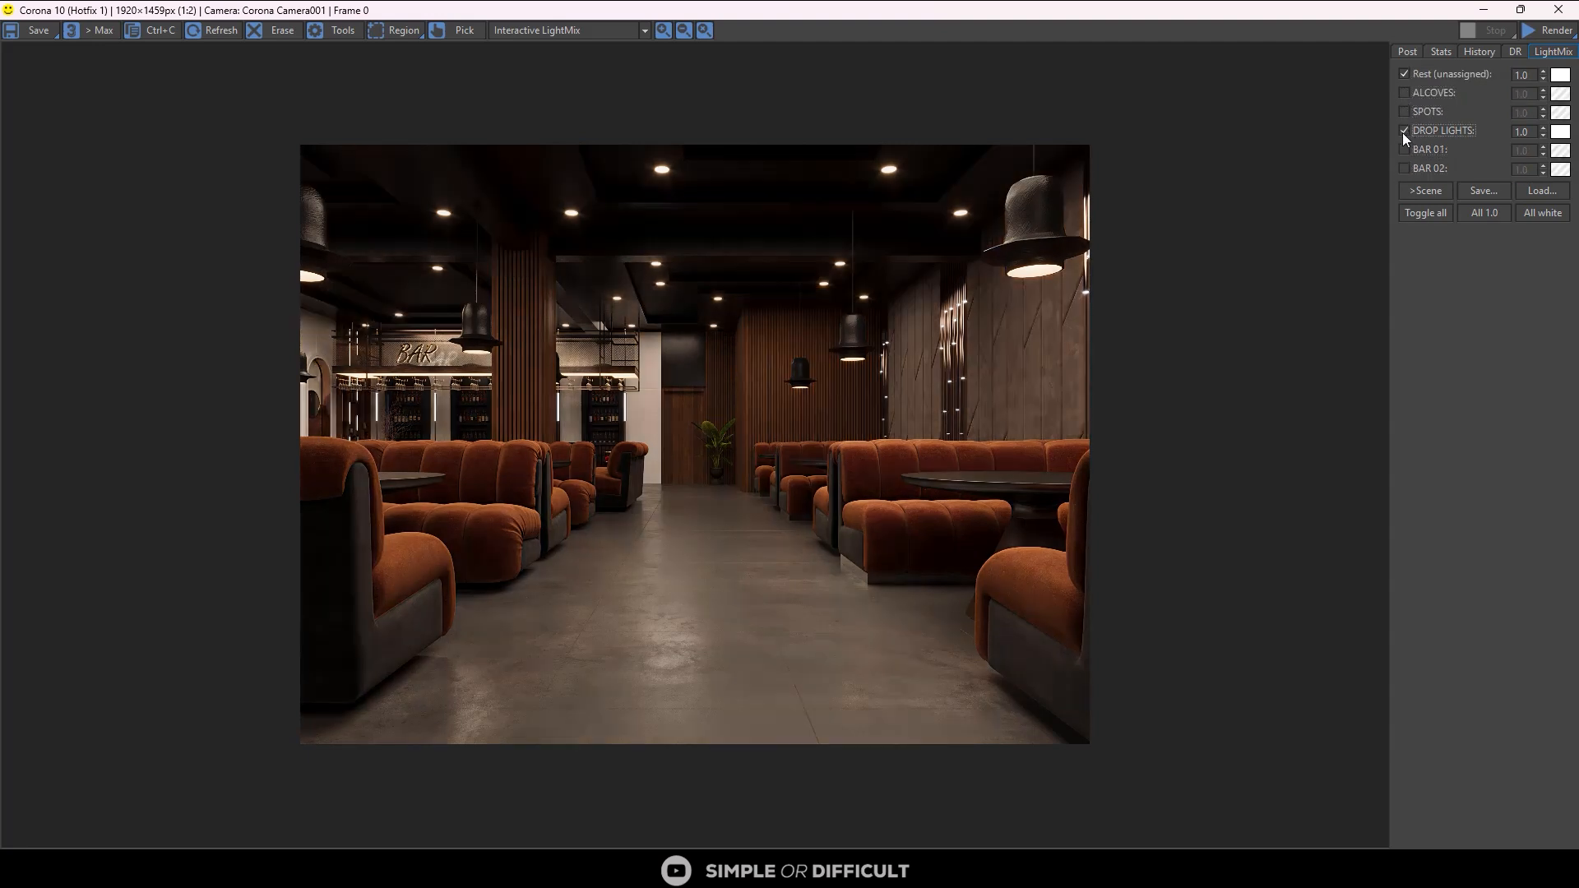
# Step: Save the LightMix renders as PNG images in the video folder, using the file names 1 and 2
pyautogui.click(34, 31)
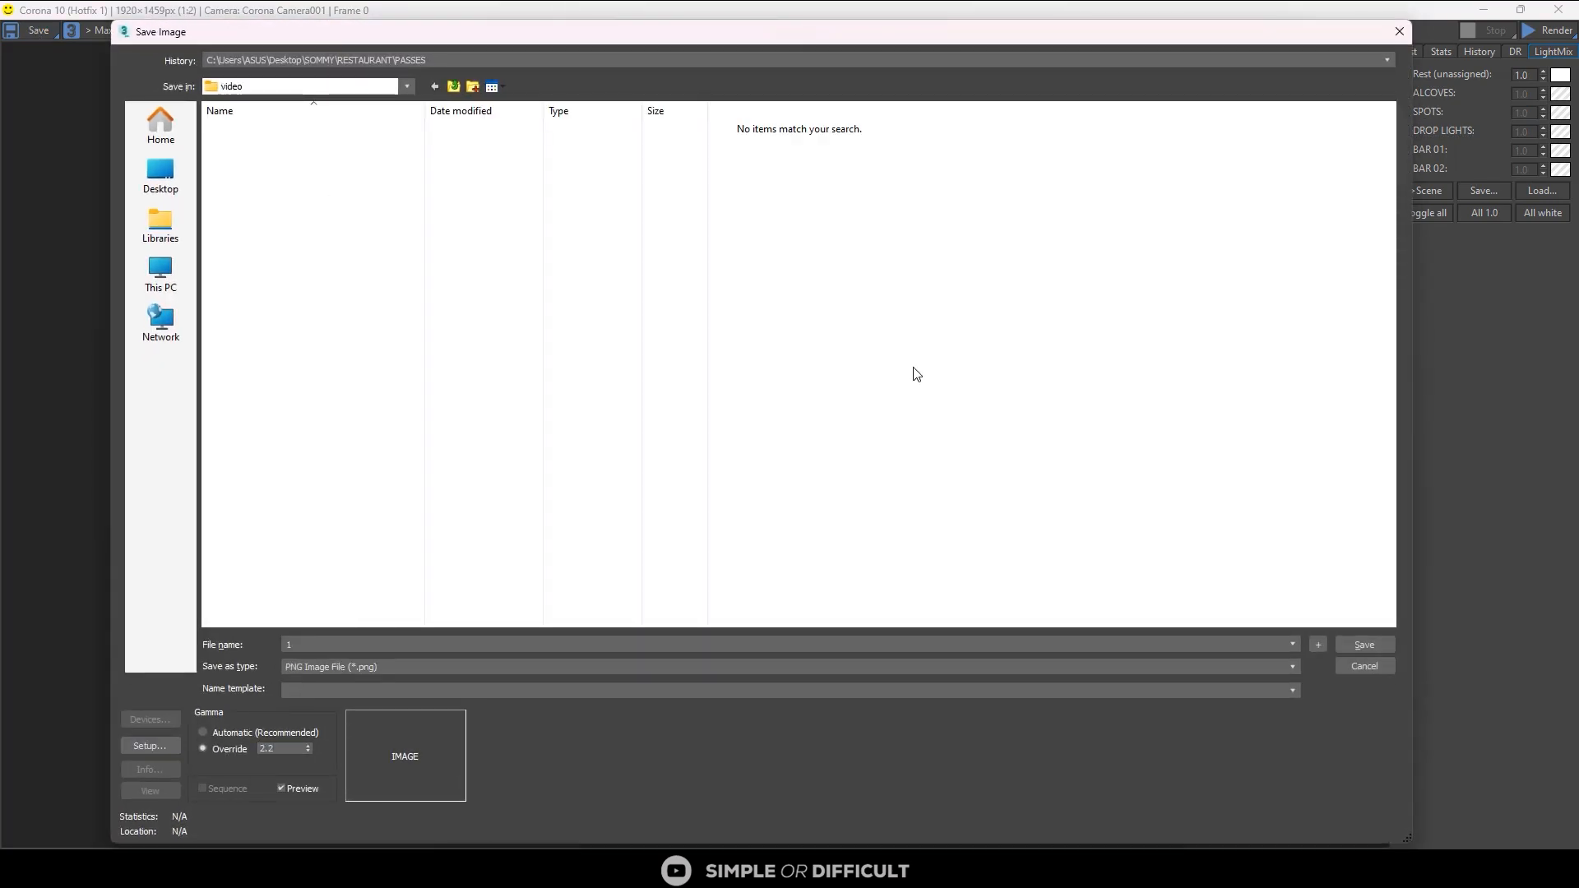
pyautogui.write('2')
pyautogui.scroll(-1, 395, 660)
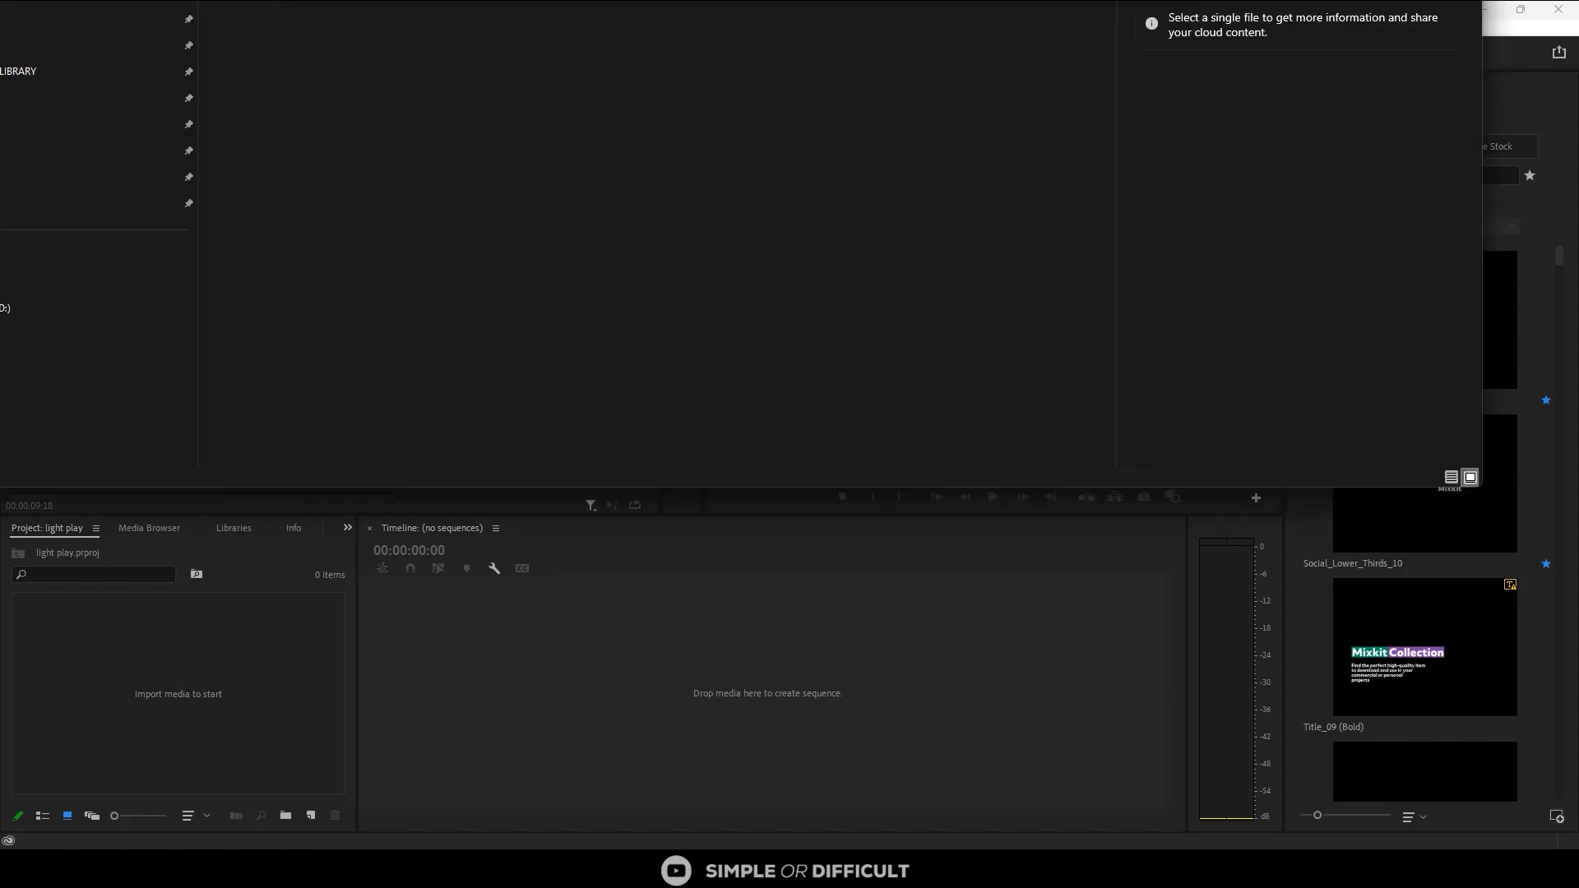
# Step: In Premiere Pro, bring images 1 to 6 from the video folder into the empty timeline as a new sequence
pyautogui.moveTo(863, 49); pyautogui.dragTo(1192, 657)
pyautogui.moveTo(1061, 833); pyautogui.dragTo(493, 769)
pyautogui.moveTo(517, 773); pyautogui.dragTo(507, 608)
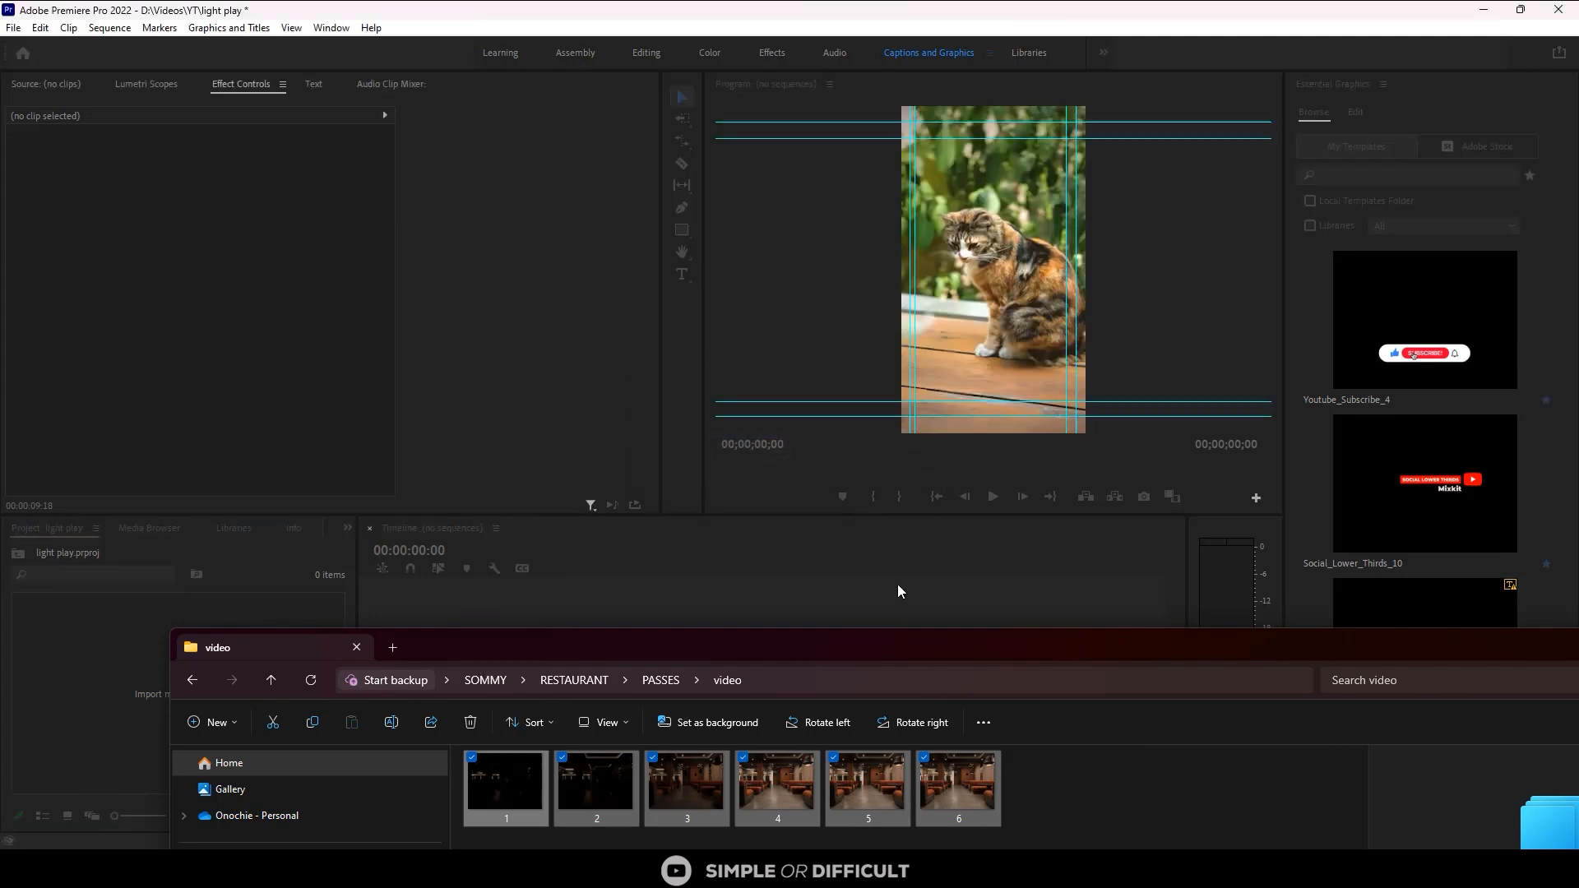
pyautogui.moveTo(1461, 641); pyautogui.dragTo(1285, 2)
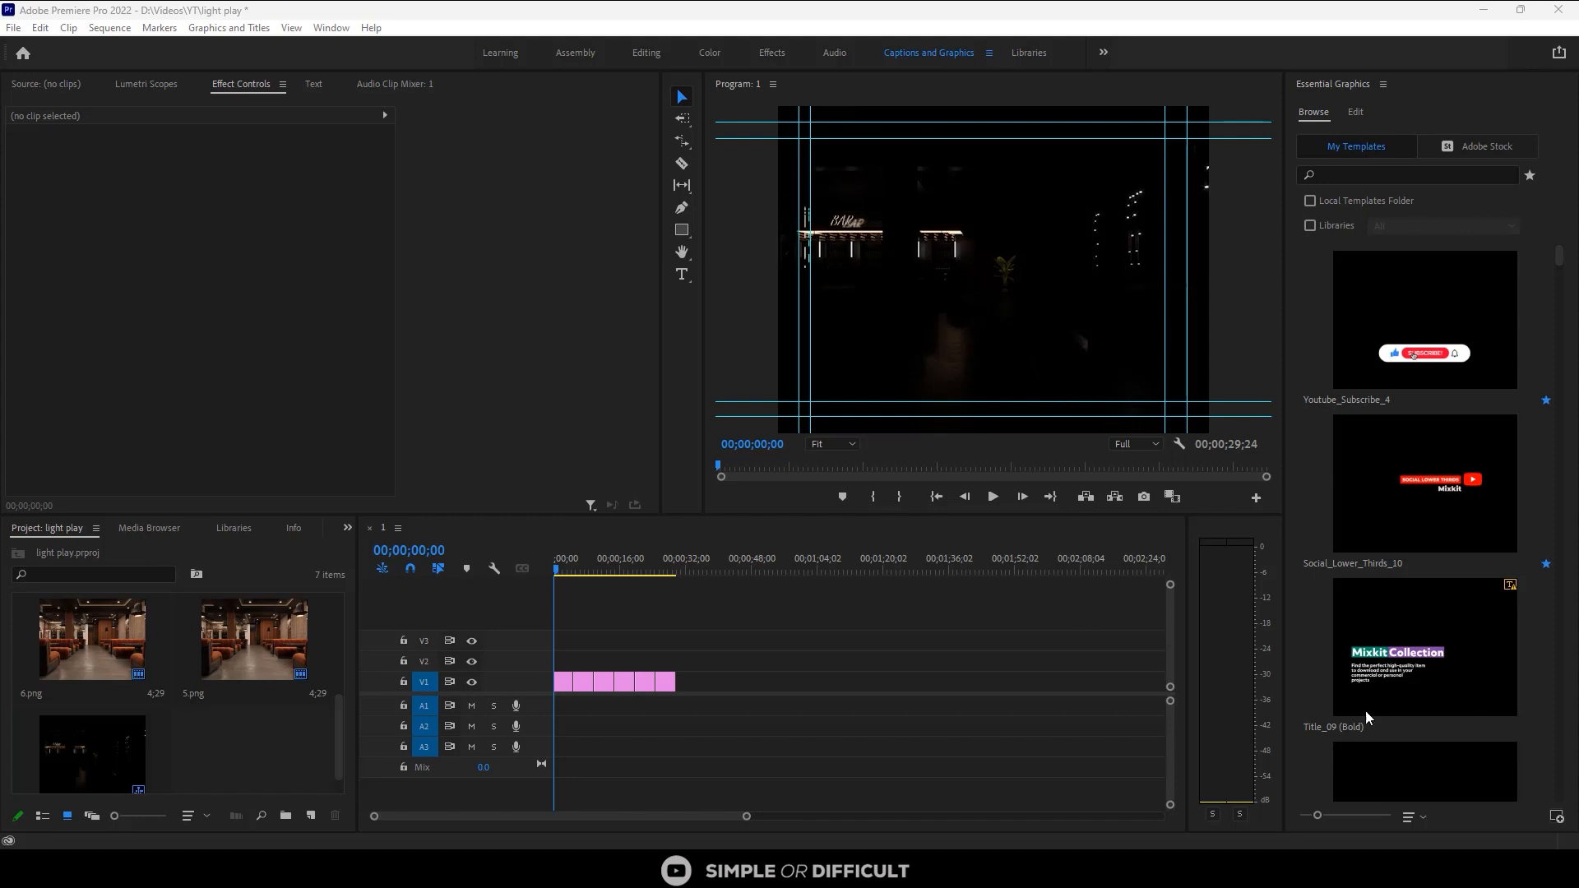
# Step: Add sound track.mp4 to the timeline after the images, unlink its video and audio, and delete the video part
pyautogui.moveTo(1366, 712); pyautogui.dragTo(856, 682)
pyautogui.rightClick(860, 682)
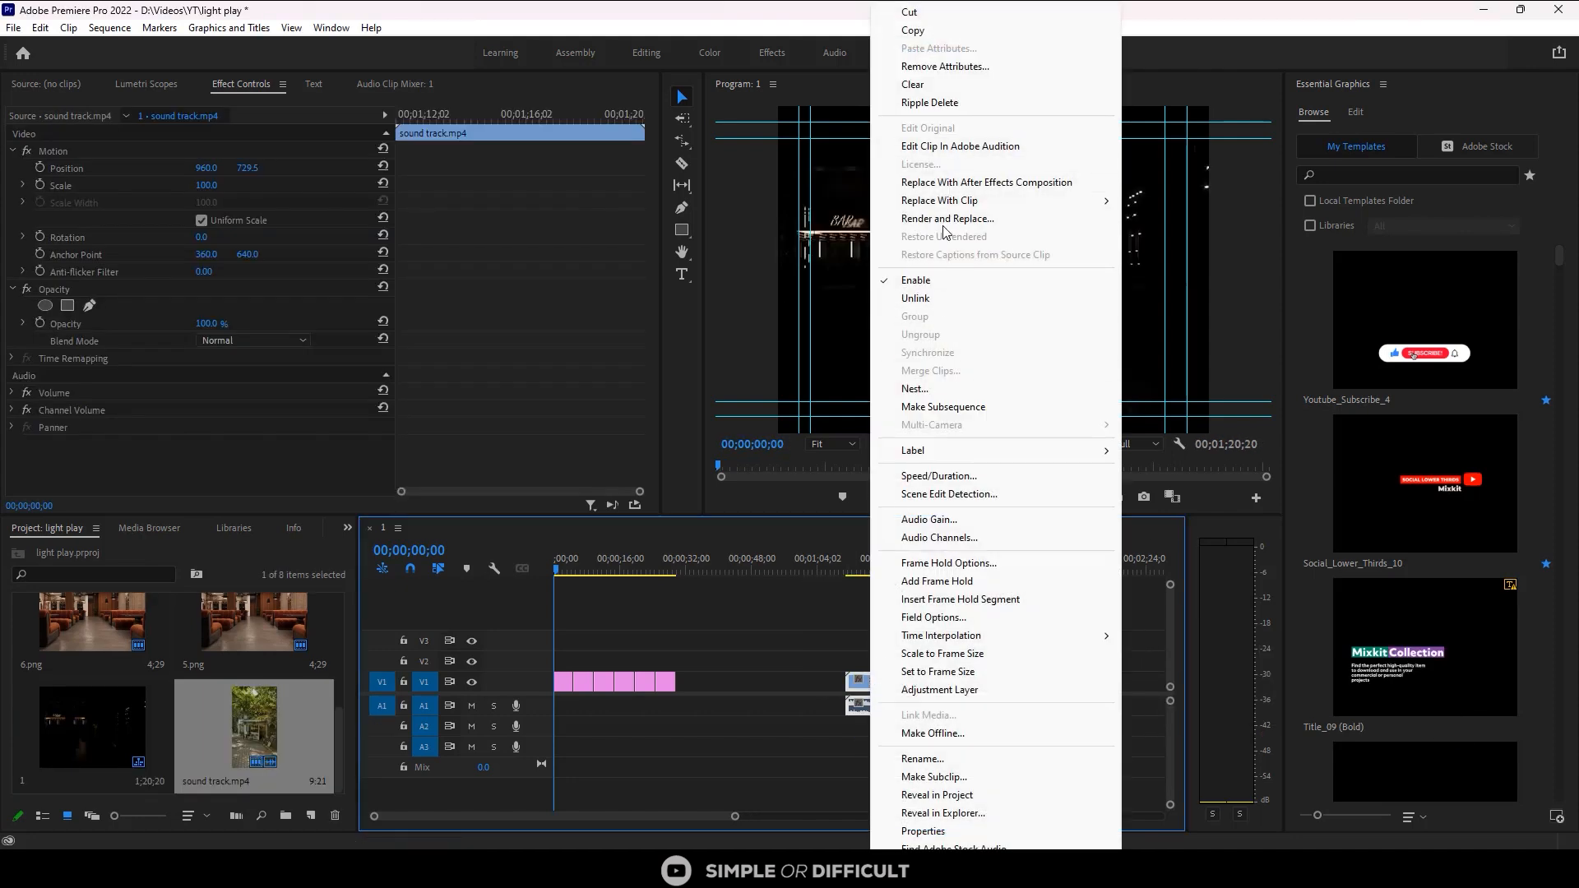
pyautogui.click(915, 297)
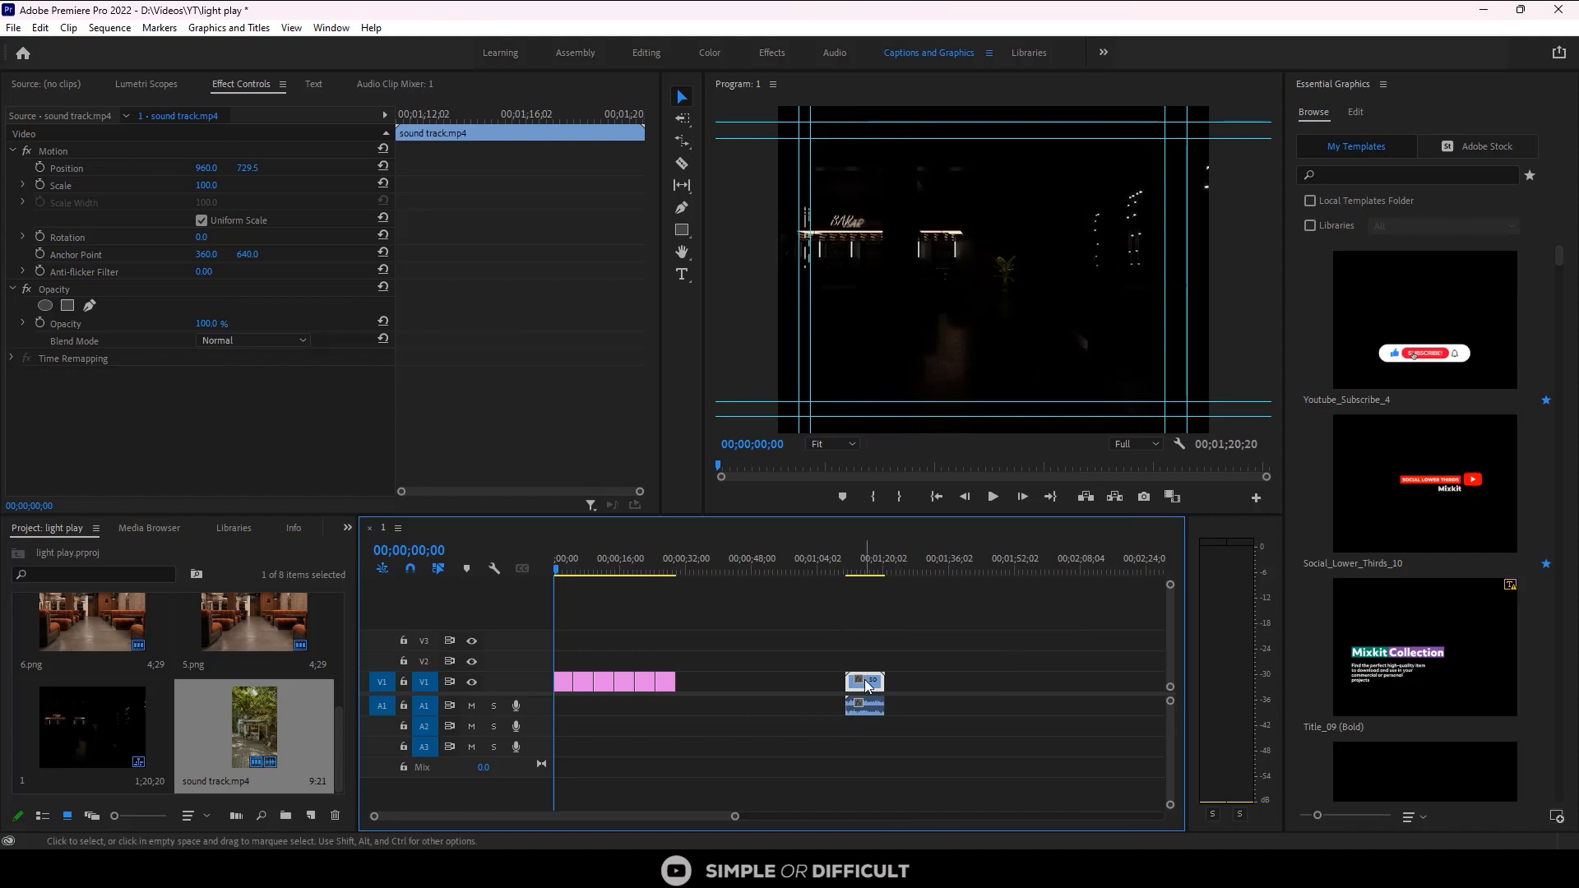
pyautogui.press('Delete')
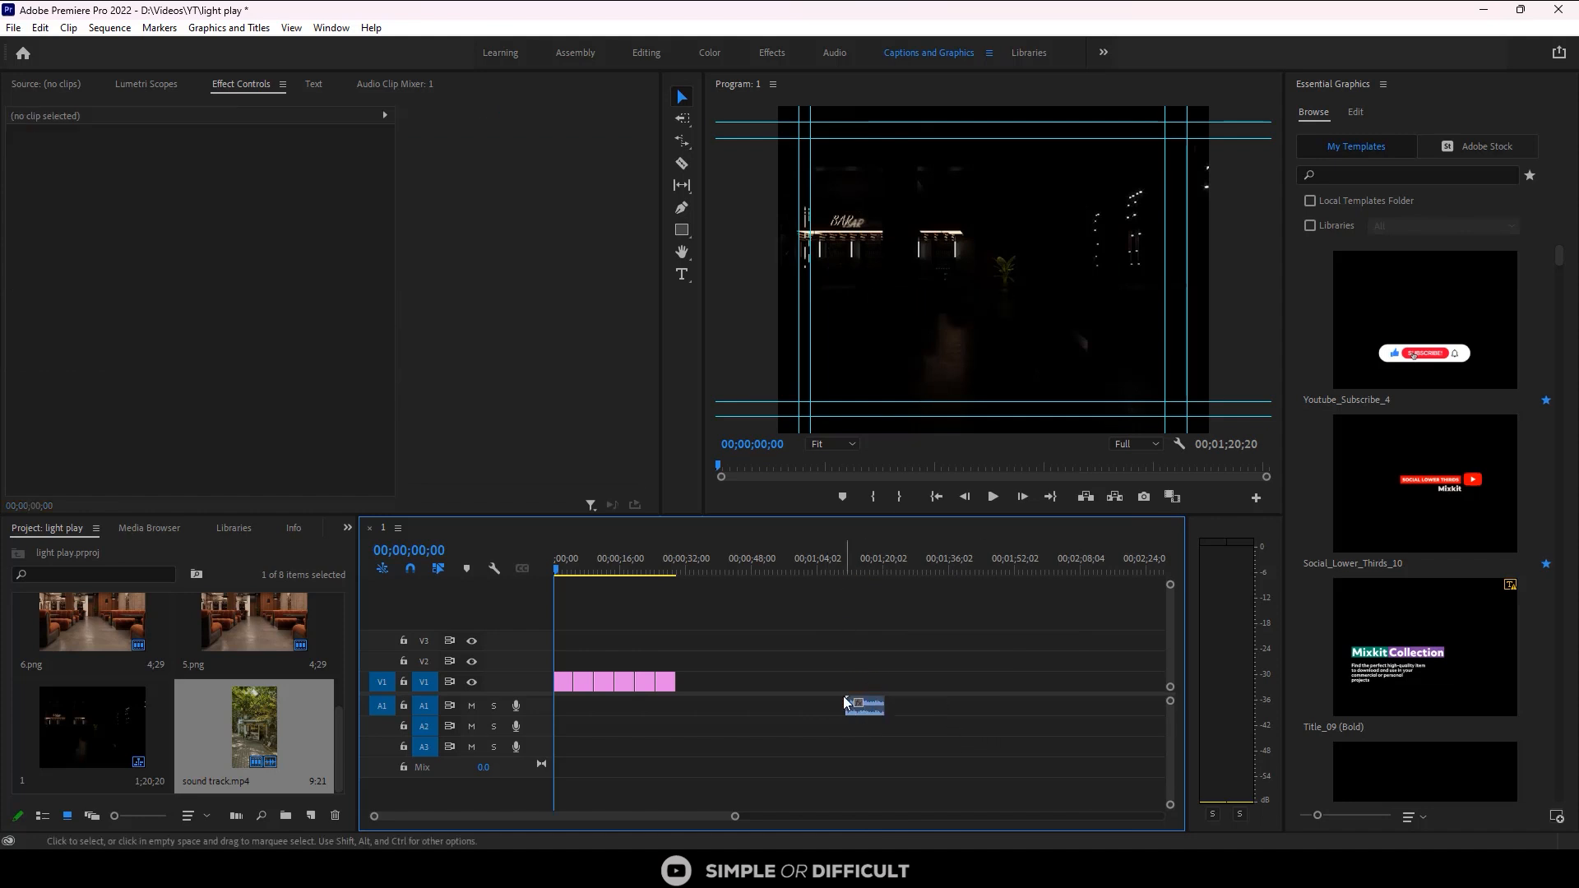
# Step: Move the sound track audio to the start of the sequence on track A1 and play it through
pyautogui.moveTo(847, 702); pyautogui.dragTo(574, 714)
pyautogui.press('=')
pyautogui.press('=')
pyautogui.press('=')
pyautogui.press('=')
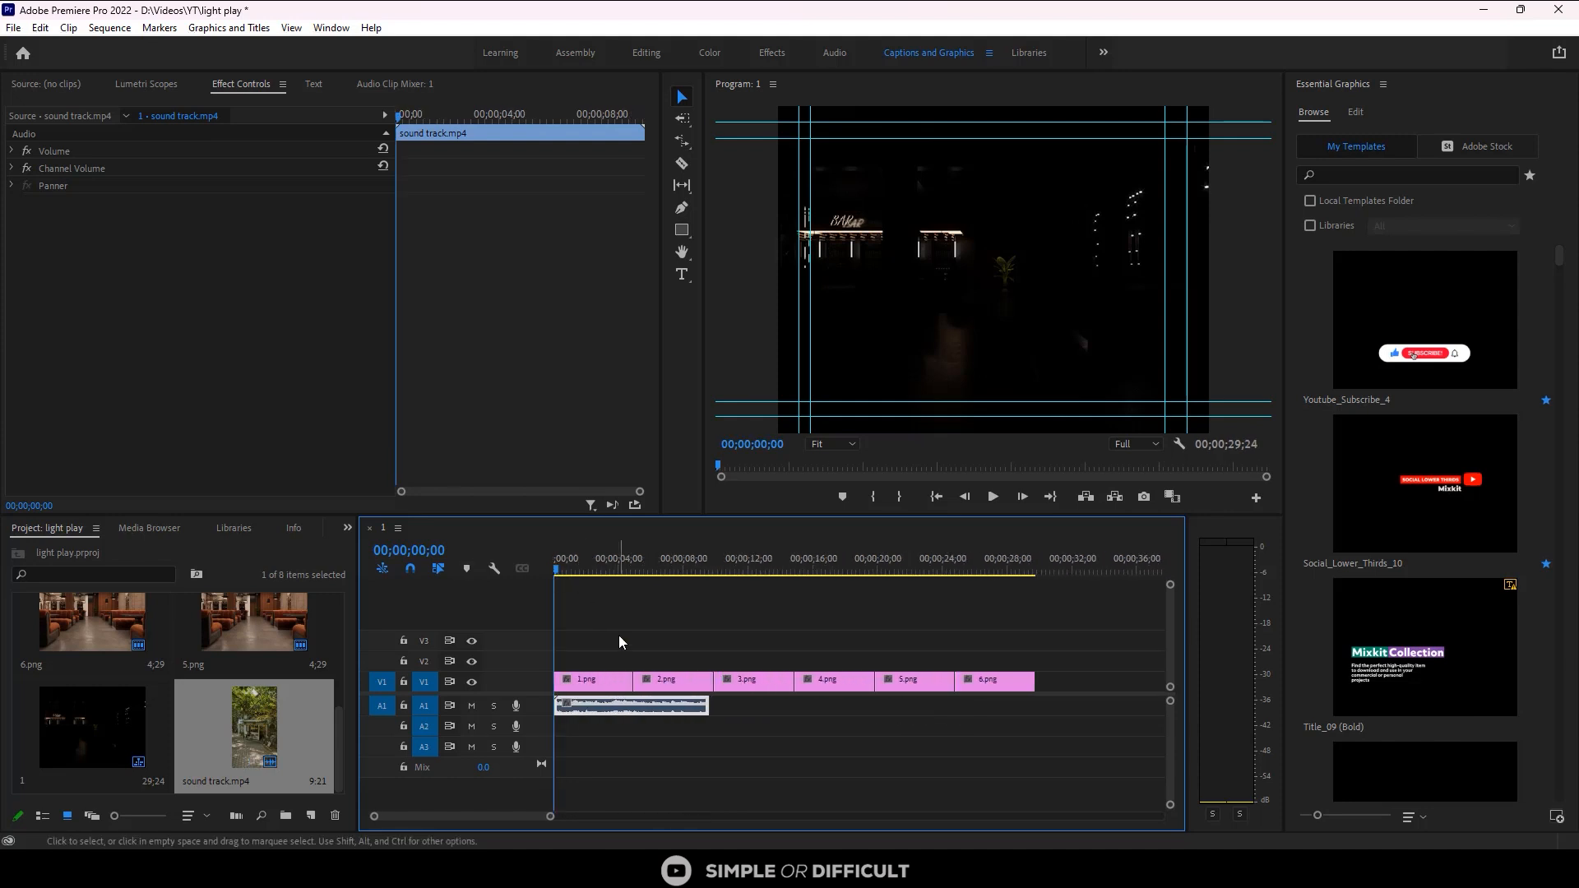
pyautogui.press('space')
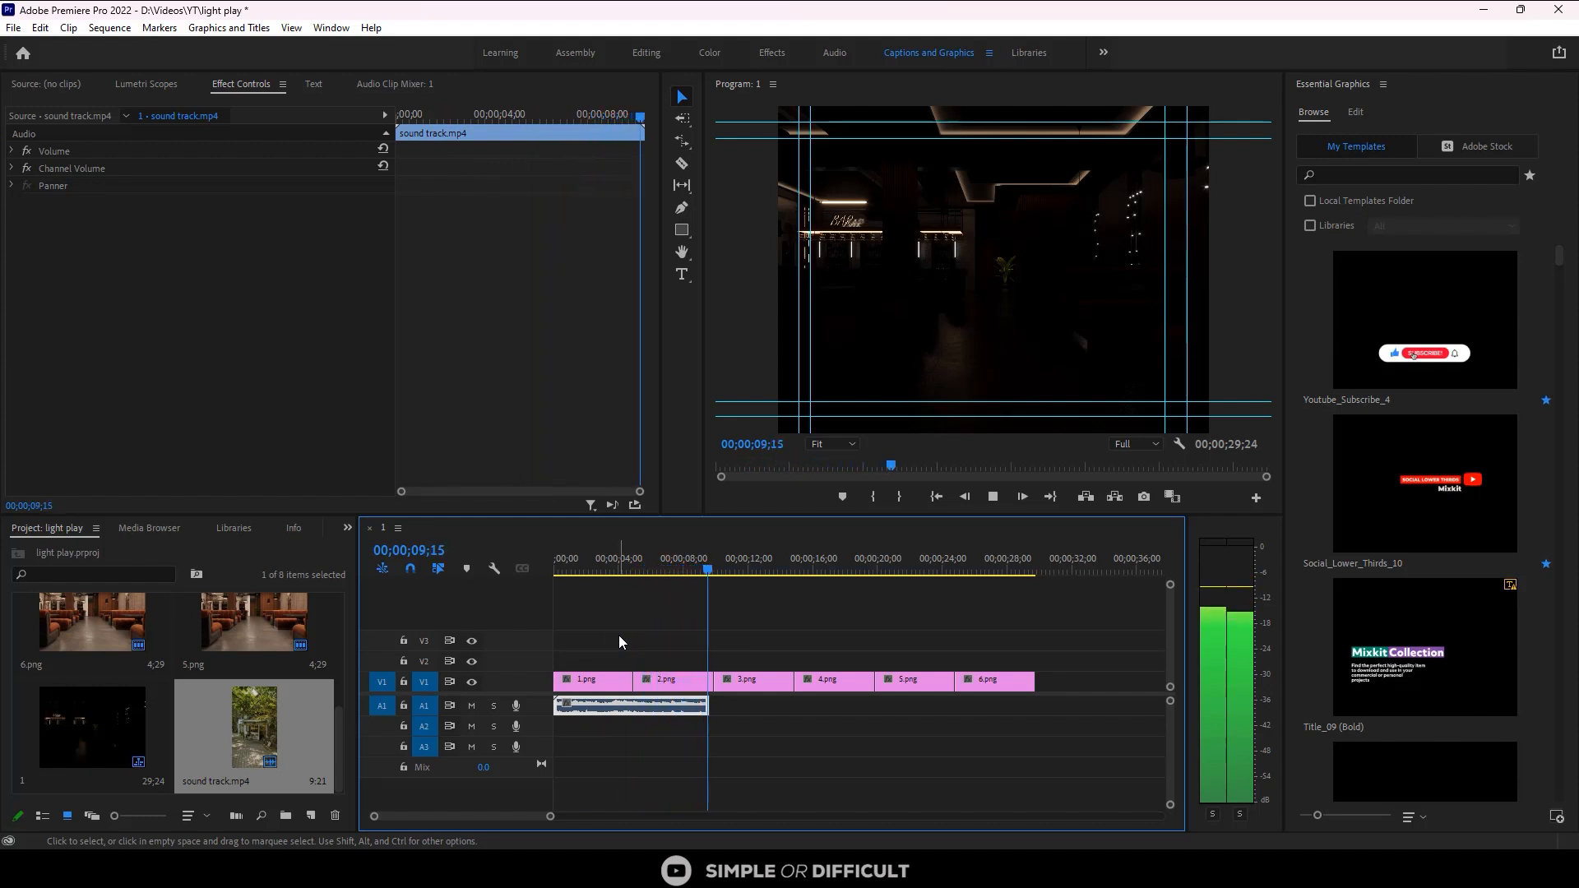
pyautogui.press('space')
pyautogui.press('Home')
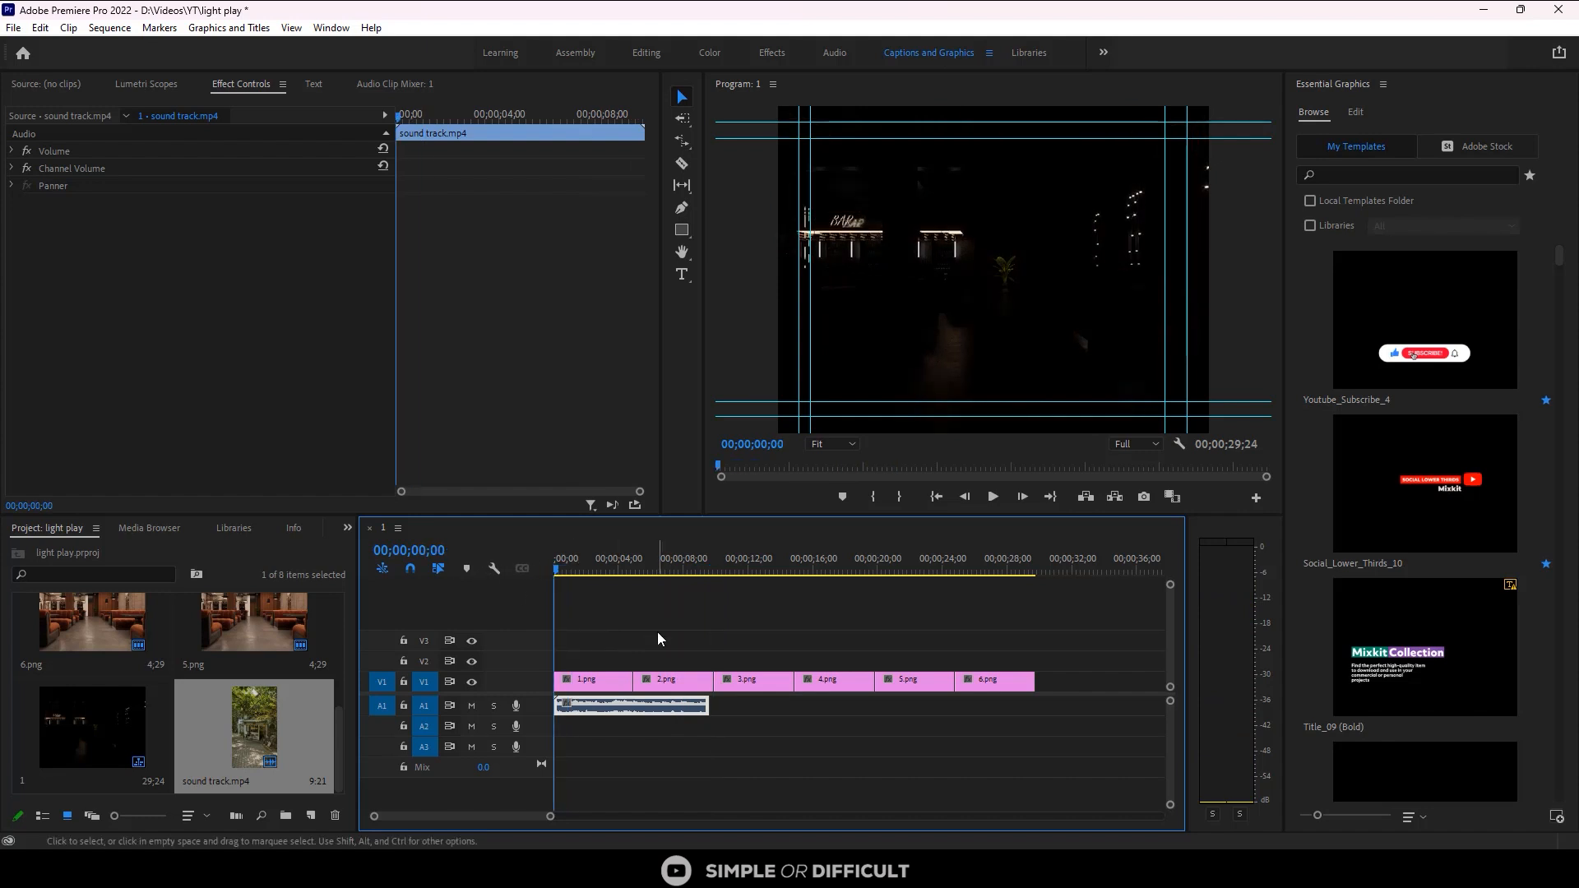
# Step: Find the first beat by playing the soundtrack and trim the start of 1.png to it at 00;00;00;09
pyautogui.press('space')
pyautogui.press('space')
pyautogui.moveTo(563, 569); pyautogui.dragTo(515, 569)
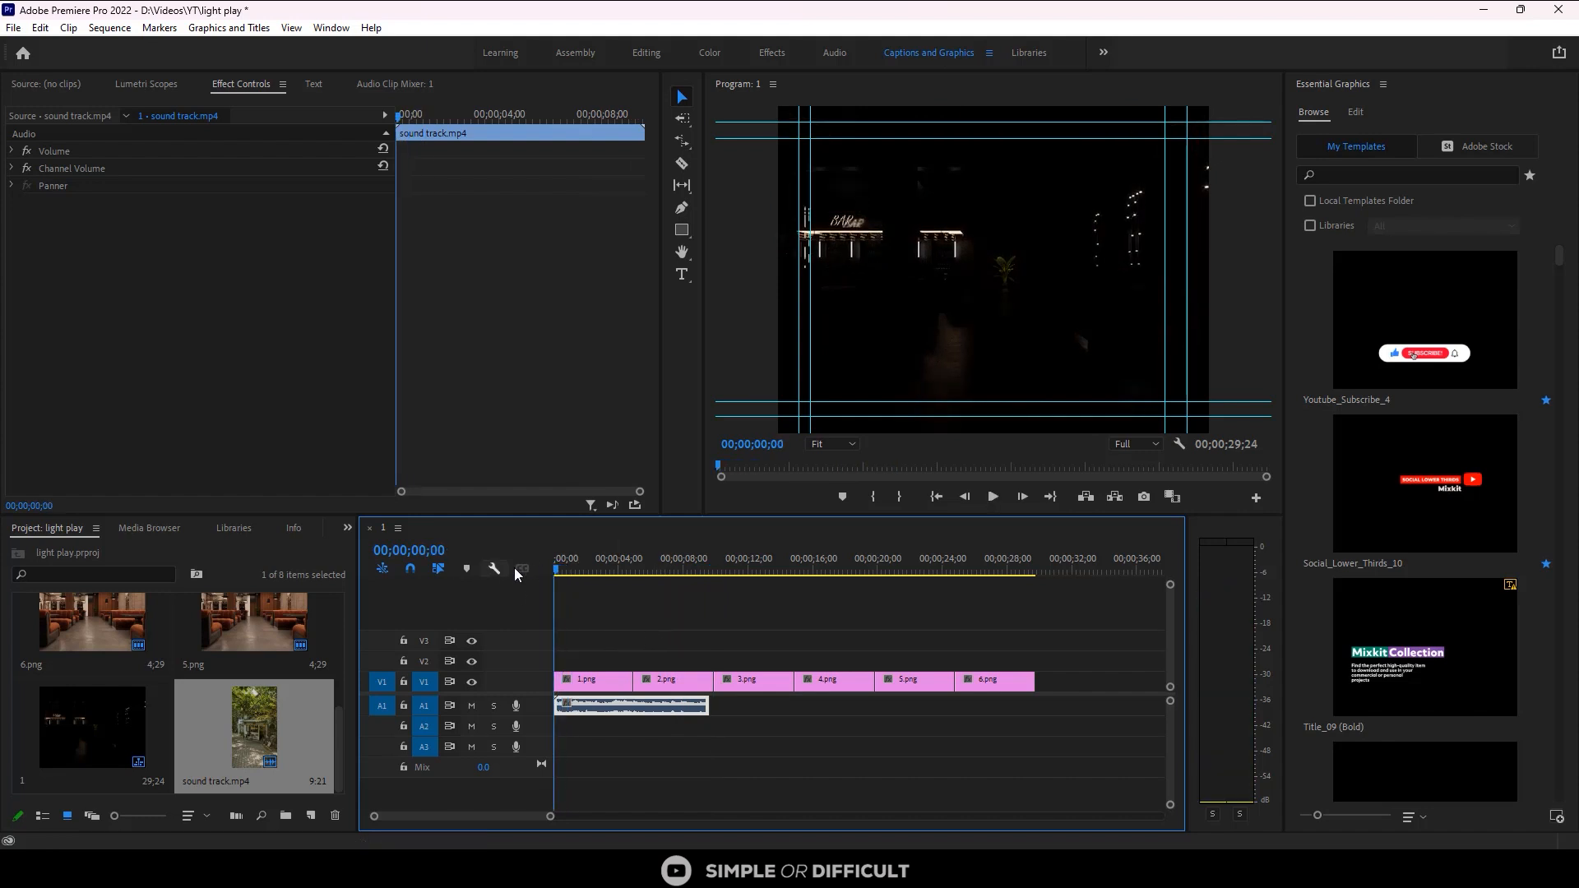
pyautogui.press('space')
pyautogui.press('space')
pyautogui.click(585, 684)
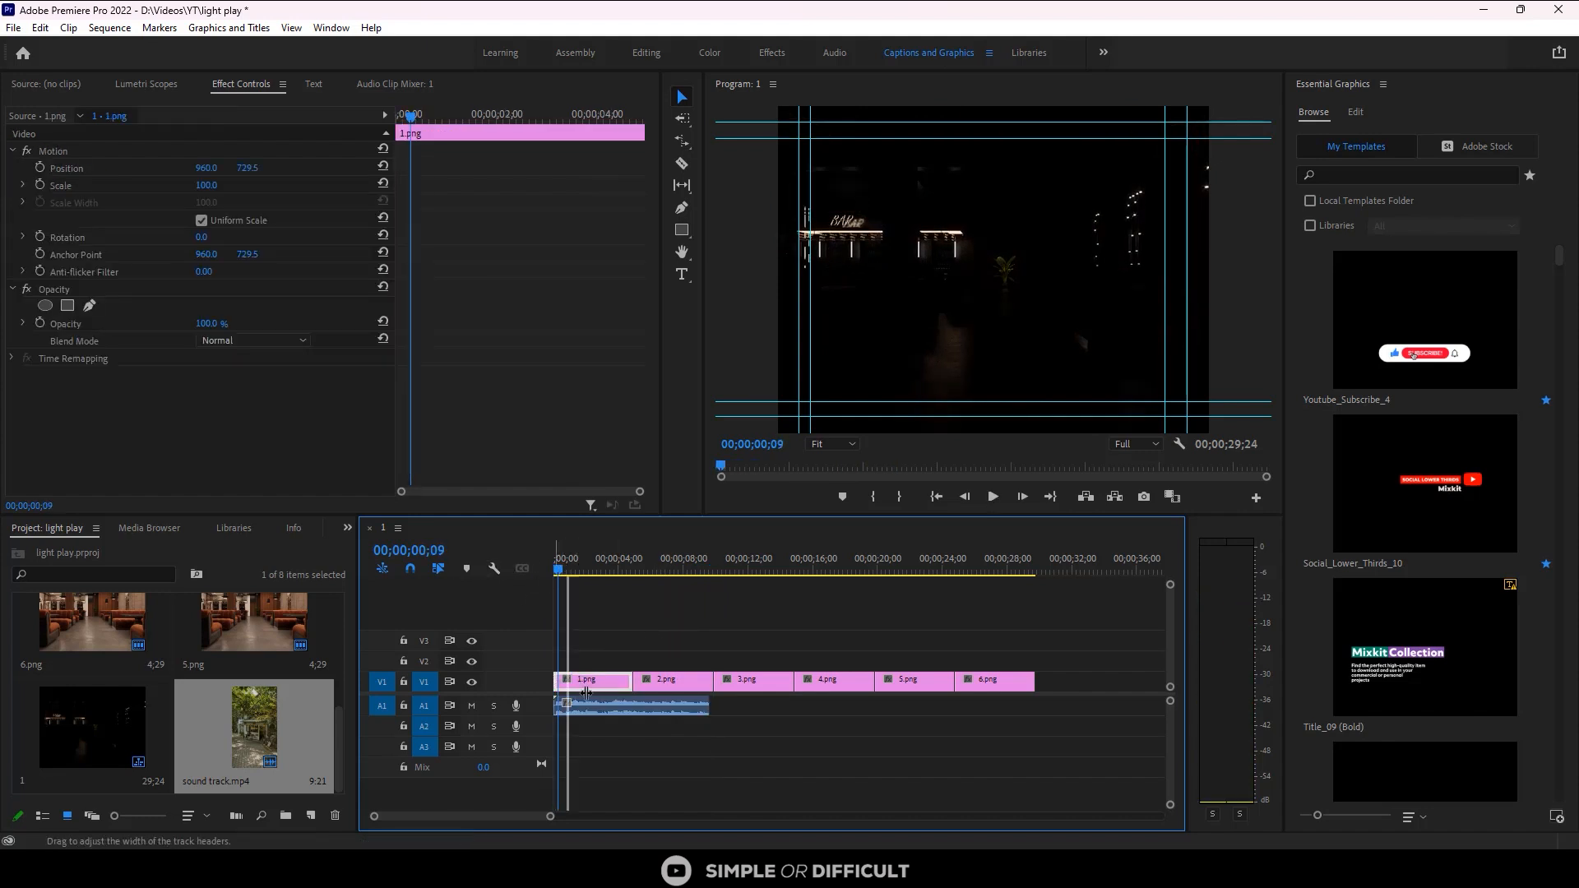
pyautogui.moveTo(586, 693); pyautogui.dragTo(566, 681)
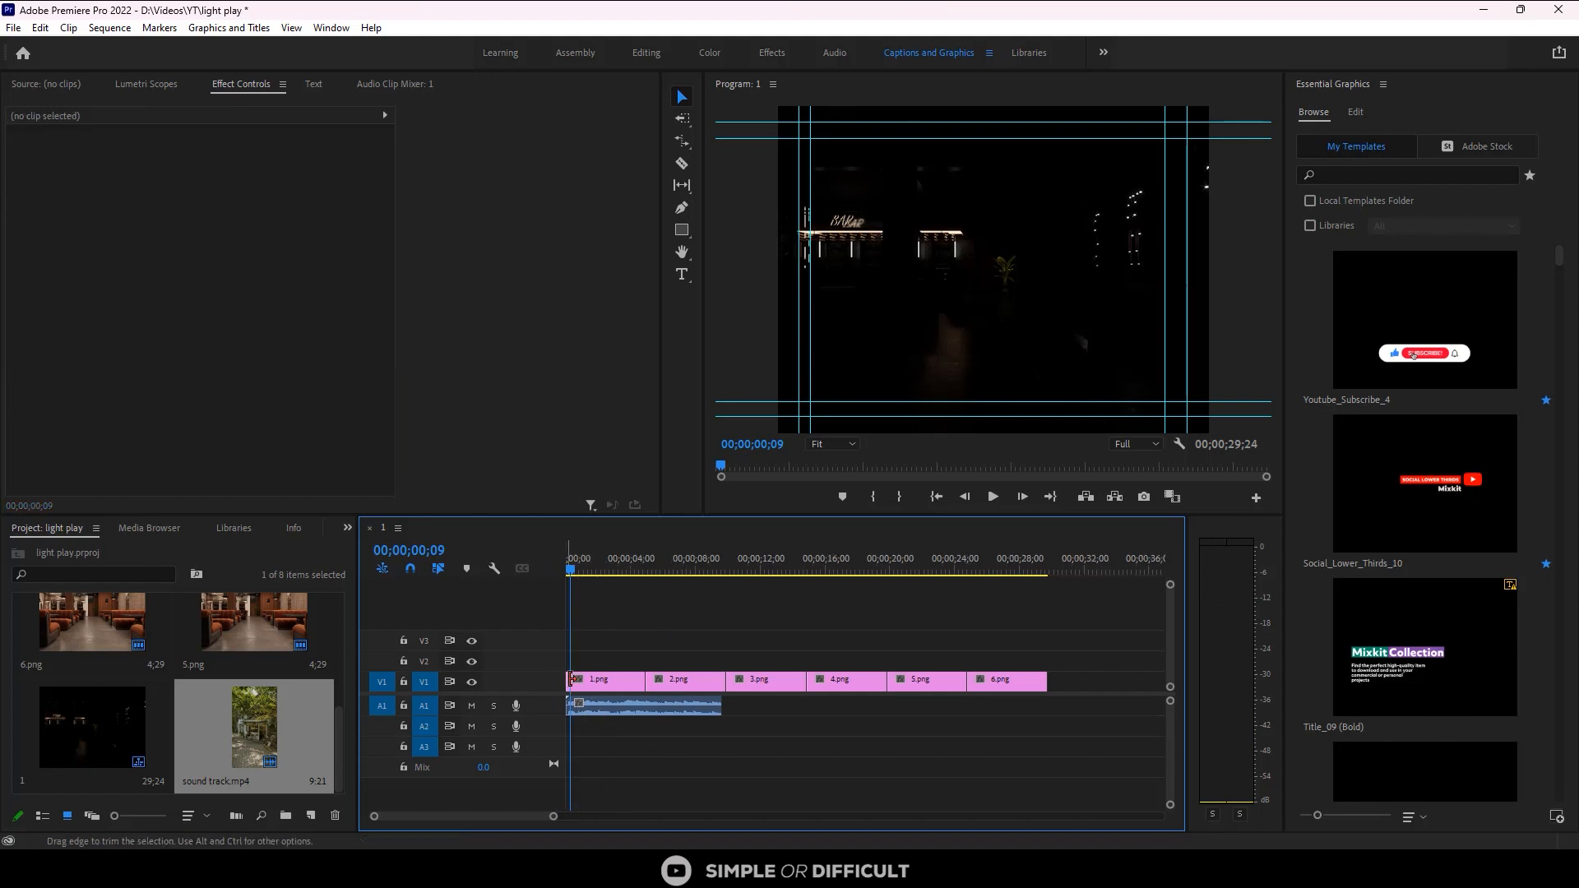
pyautogui.click(583, 681)
pyautogui.scroll(6, 585, 685)
pyautogui.scroll(2, 604, 690)
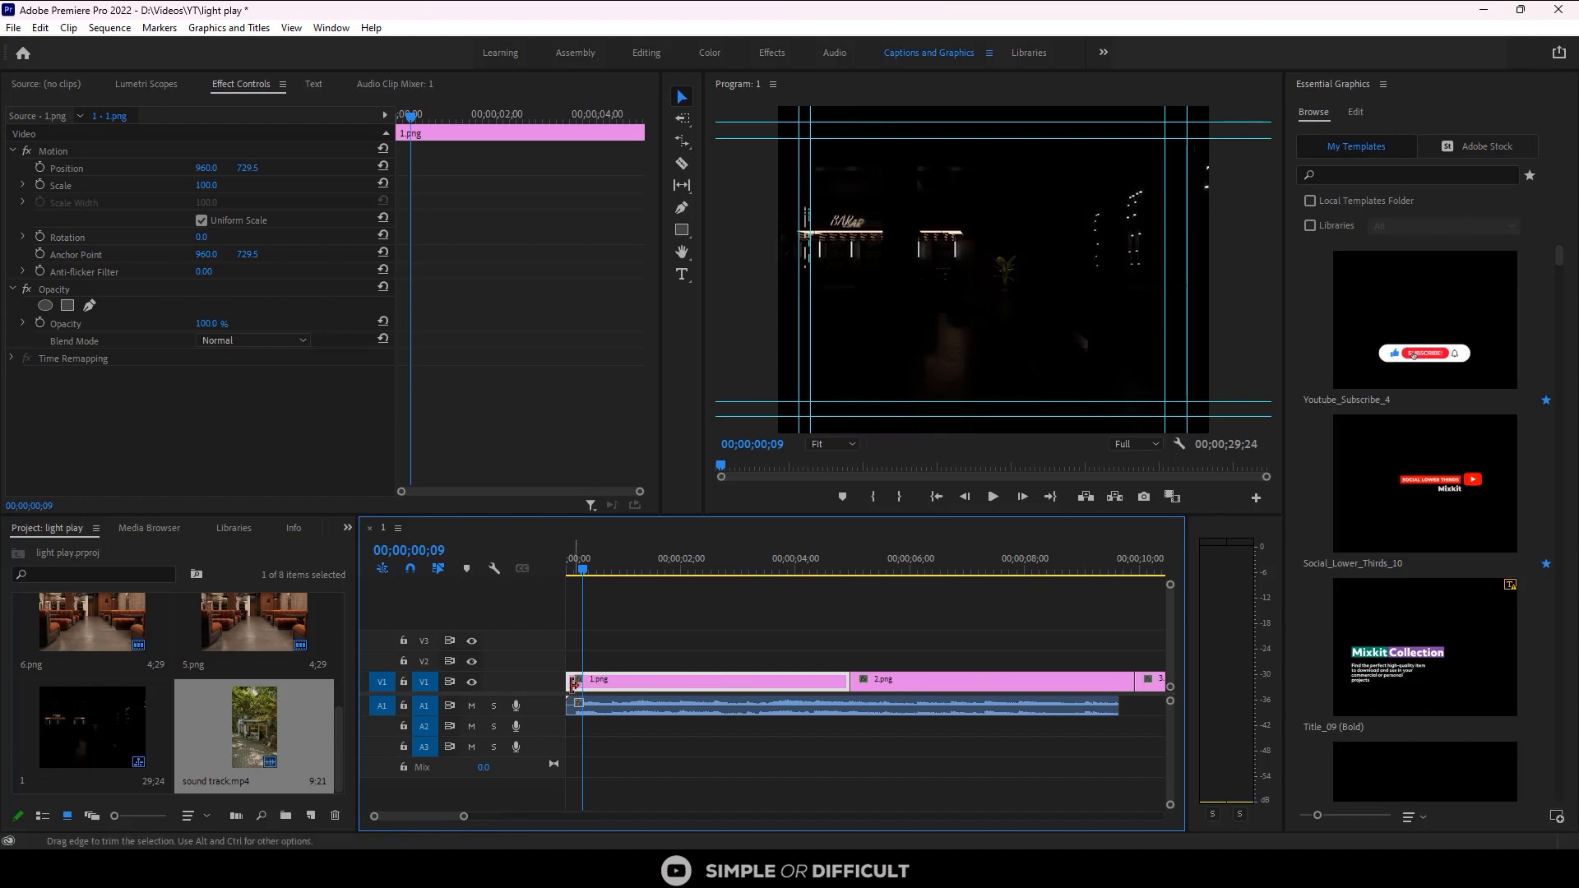
pyautogui.moveTo(569, 681); pyautogui.dragTo(583, 682)
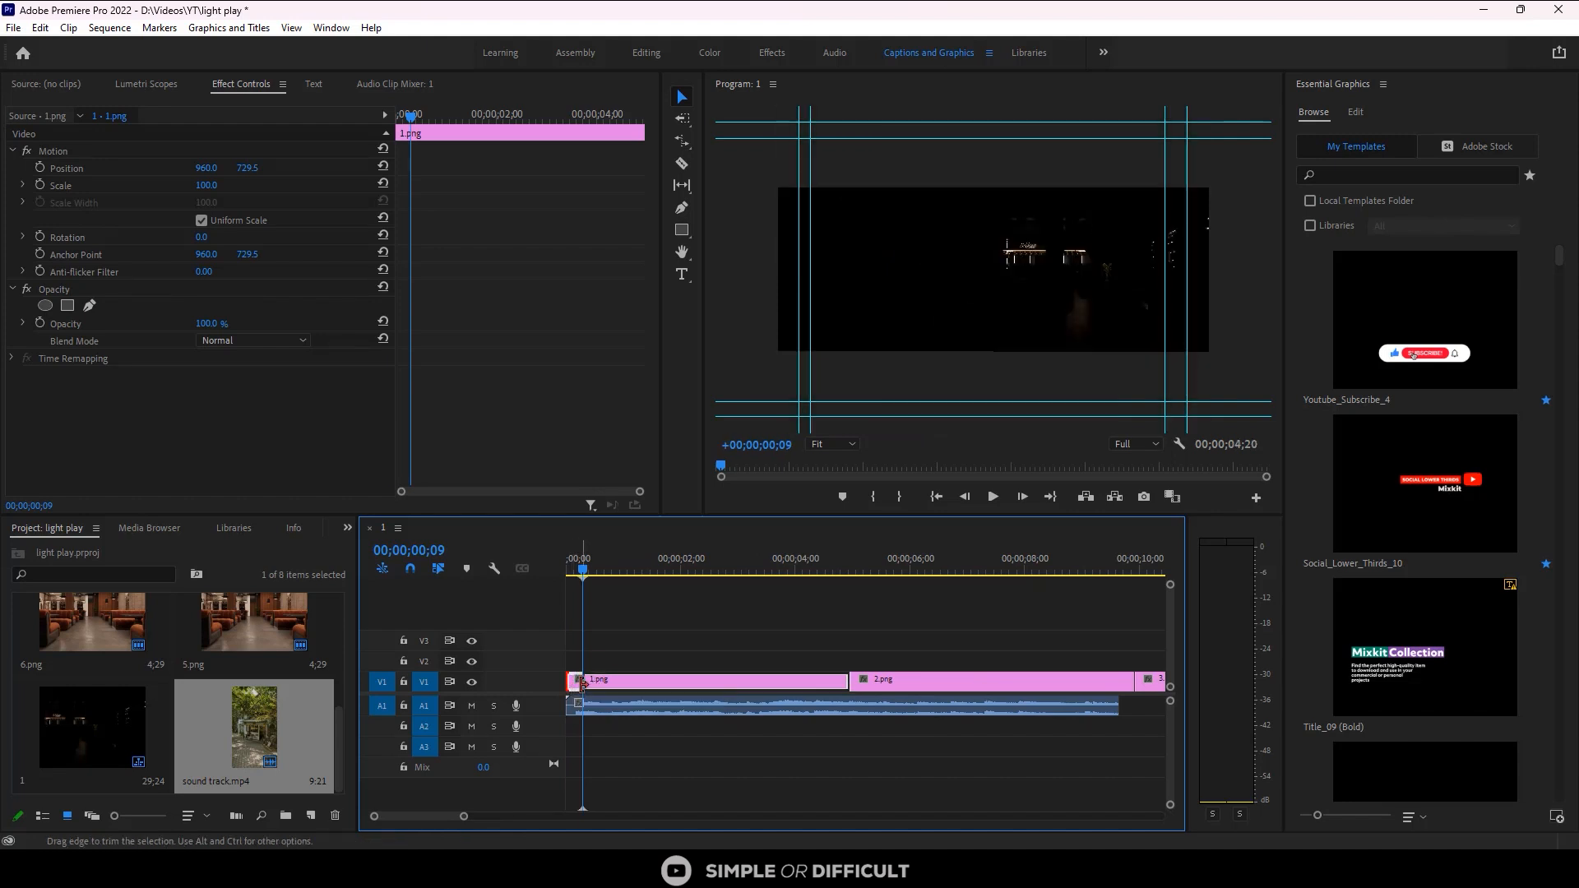
pyautogui.click(610, 649)
# Step: Play from the start to the next beat and move the cut between 1.png and 2.png to 00;00;02;16
pyautogui.moveTo(590, 569); pyautogui.dragTo(541, 568)
pyautogui.press('space')
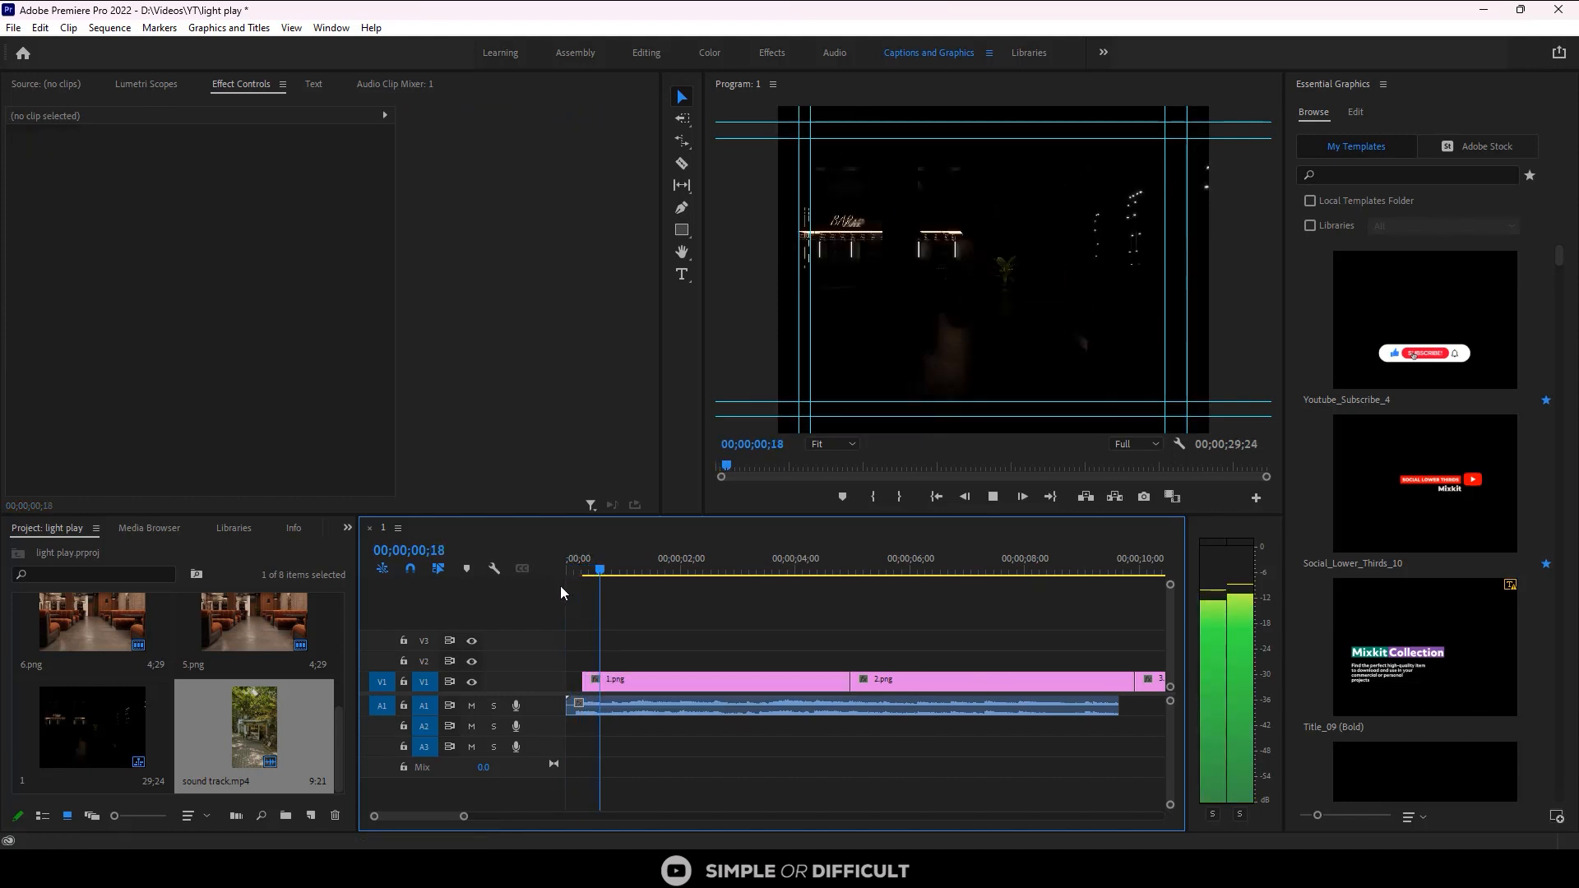
pyautogui.press('space')
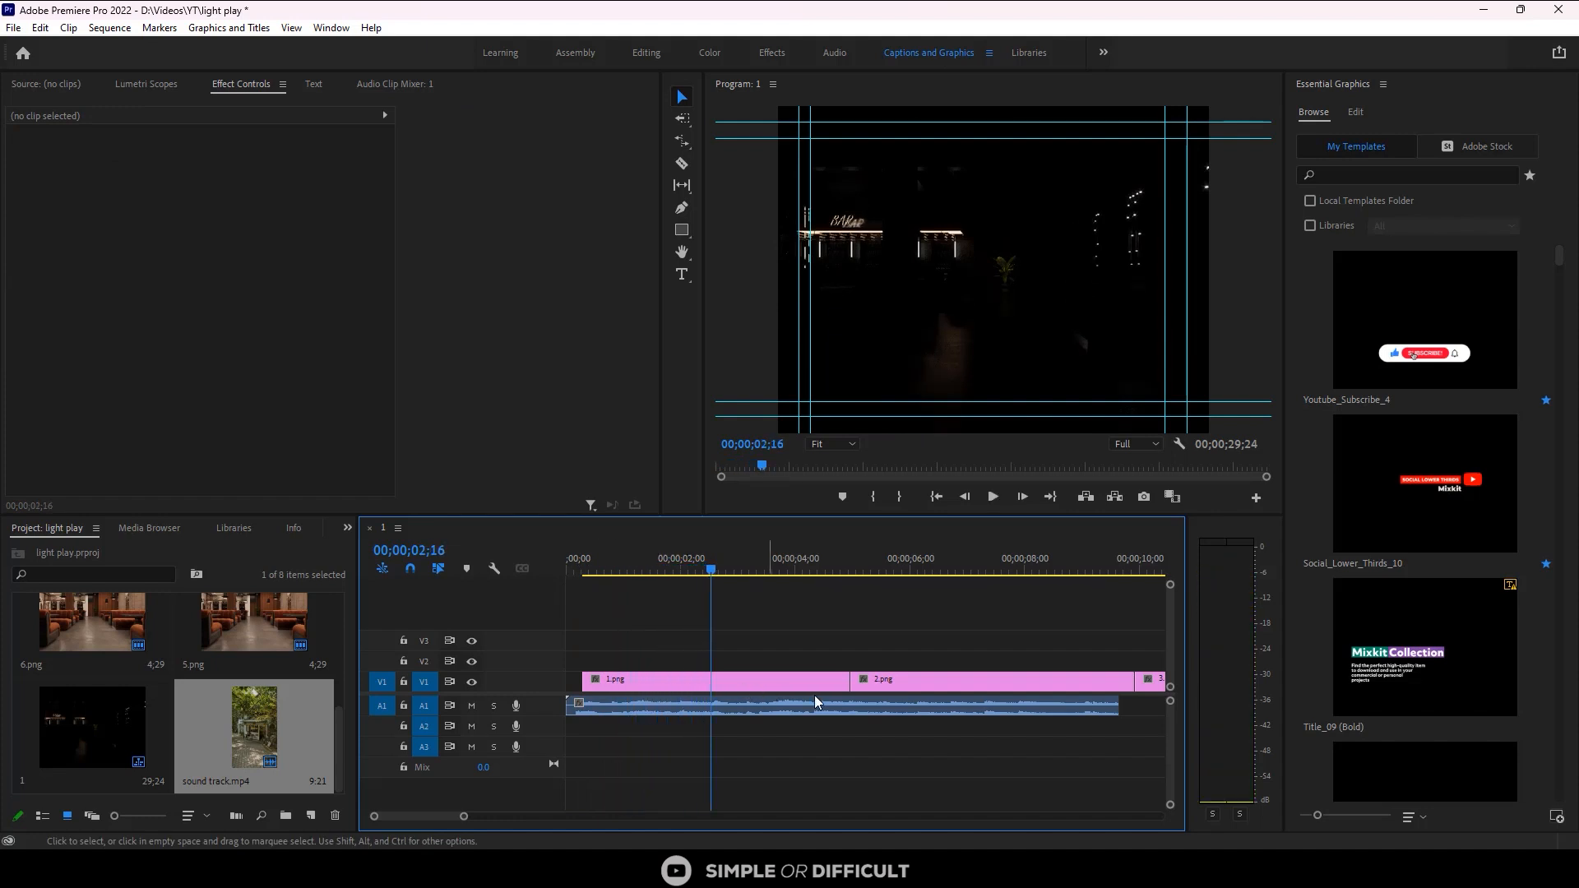
pyautogui.moveTo(849, 682); pyautogui.dragTo(709, 676)
# Step: Play on to the following beat and trim the end of 2.png to about 00;00;04;27
pyautogui.press('space')
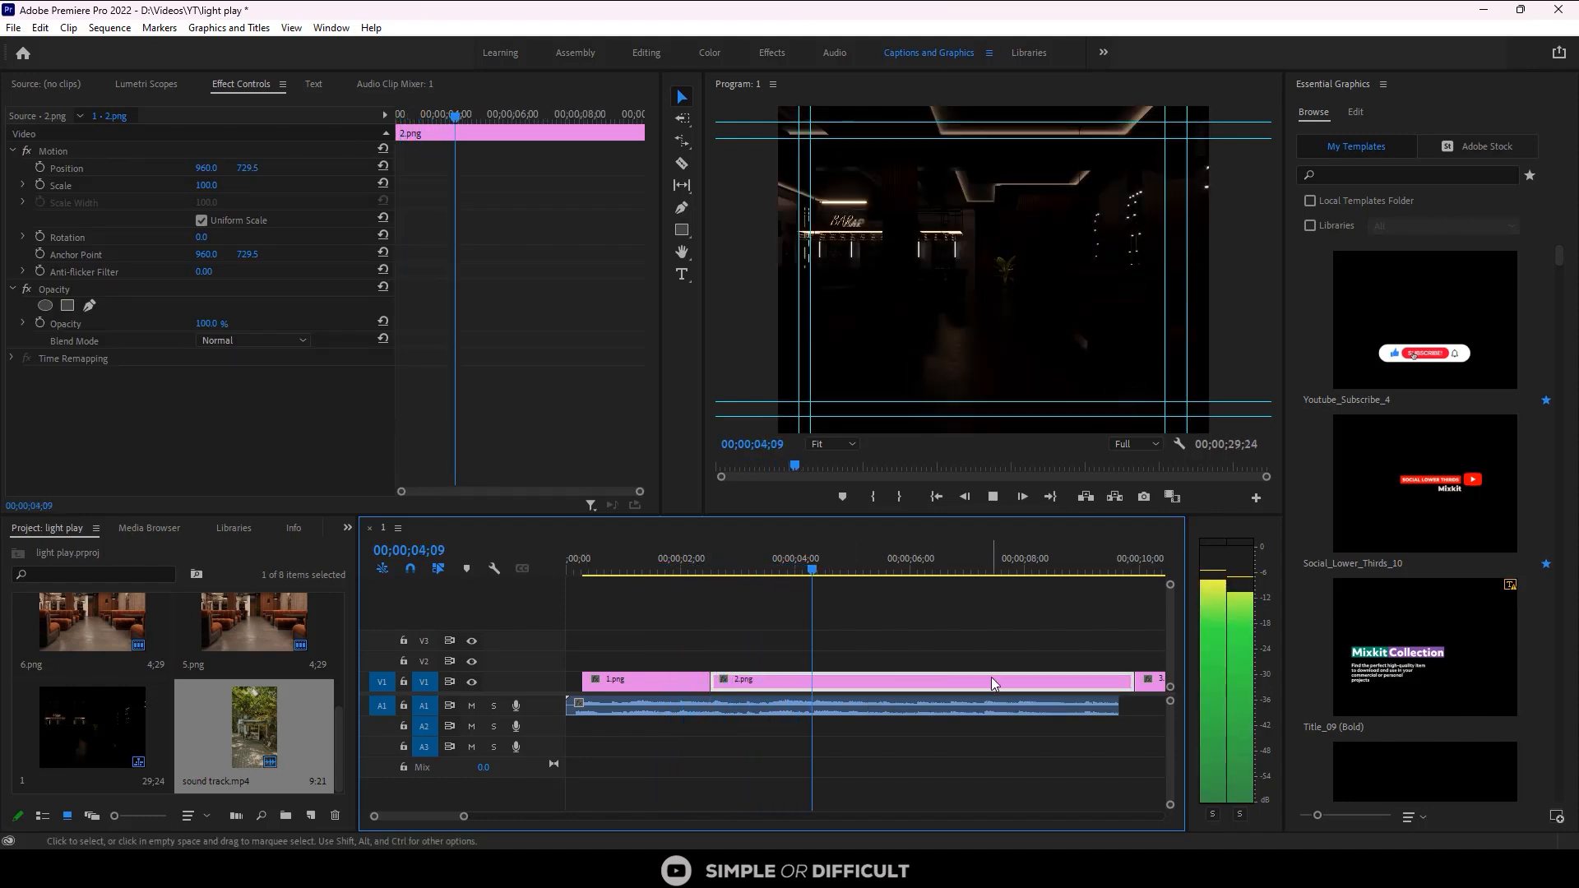
pyautogui.press('space')
pyautogui.moveTo(1131, 679); pyautogui.dragTo(832, 678)
# Step: Place 3.png directly after 2.png, trim its end to the beat at 00;00;06;01, and play back the edited cuts
pyautogui.press('space')
pyautogui.press('space')
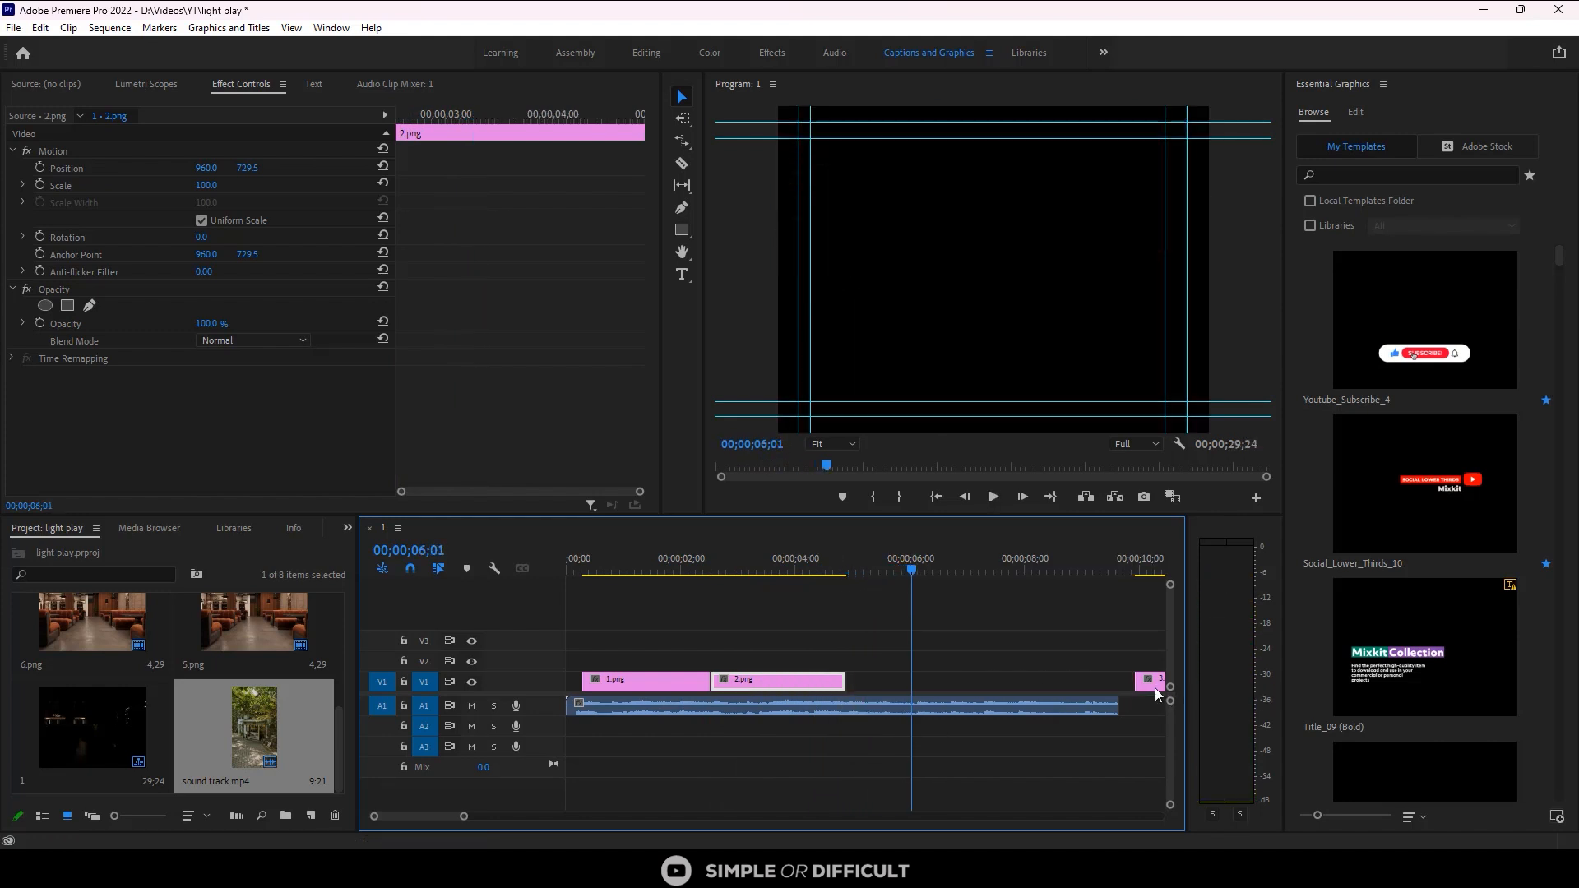
pyautogui.moveTo(1149, 689); pyautogui.dragTo(961, 685)
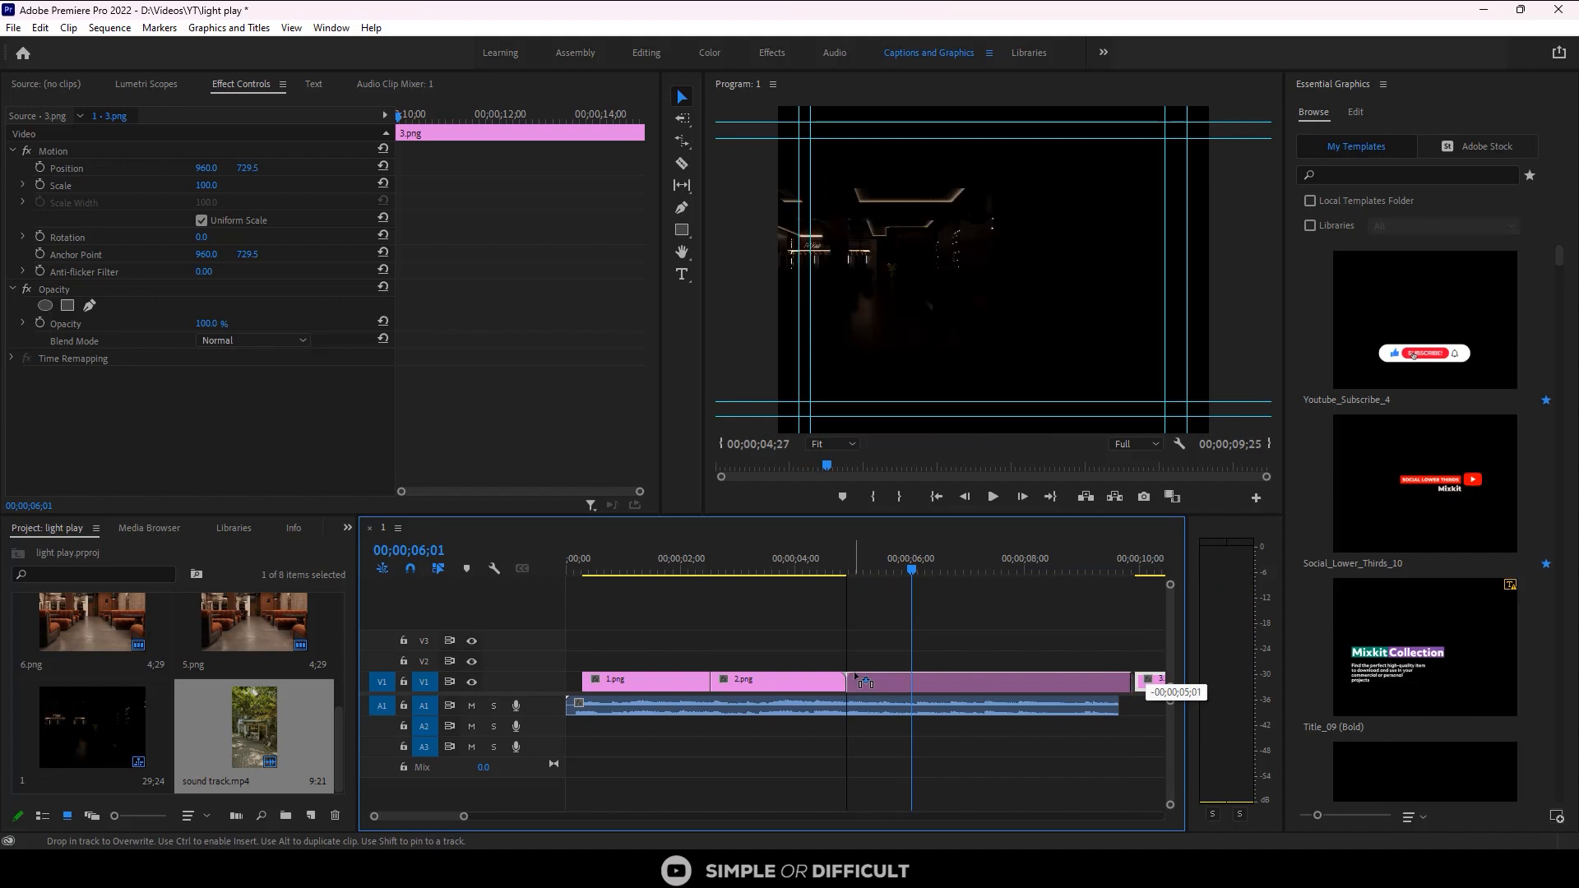
pyautogui.moveTo(1127, 679); pyautogui.dragTo(909, 679)
pyautogui.click(686, 565)
pyautogui.press('space')
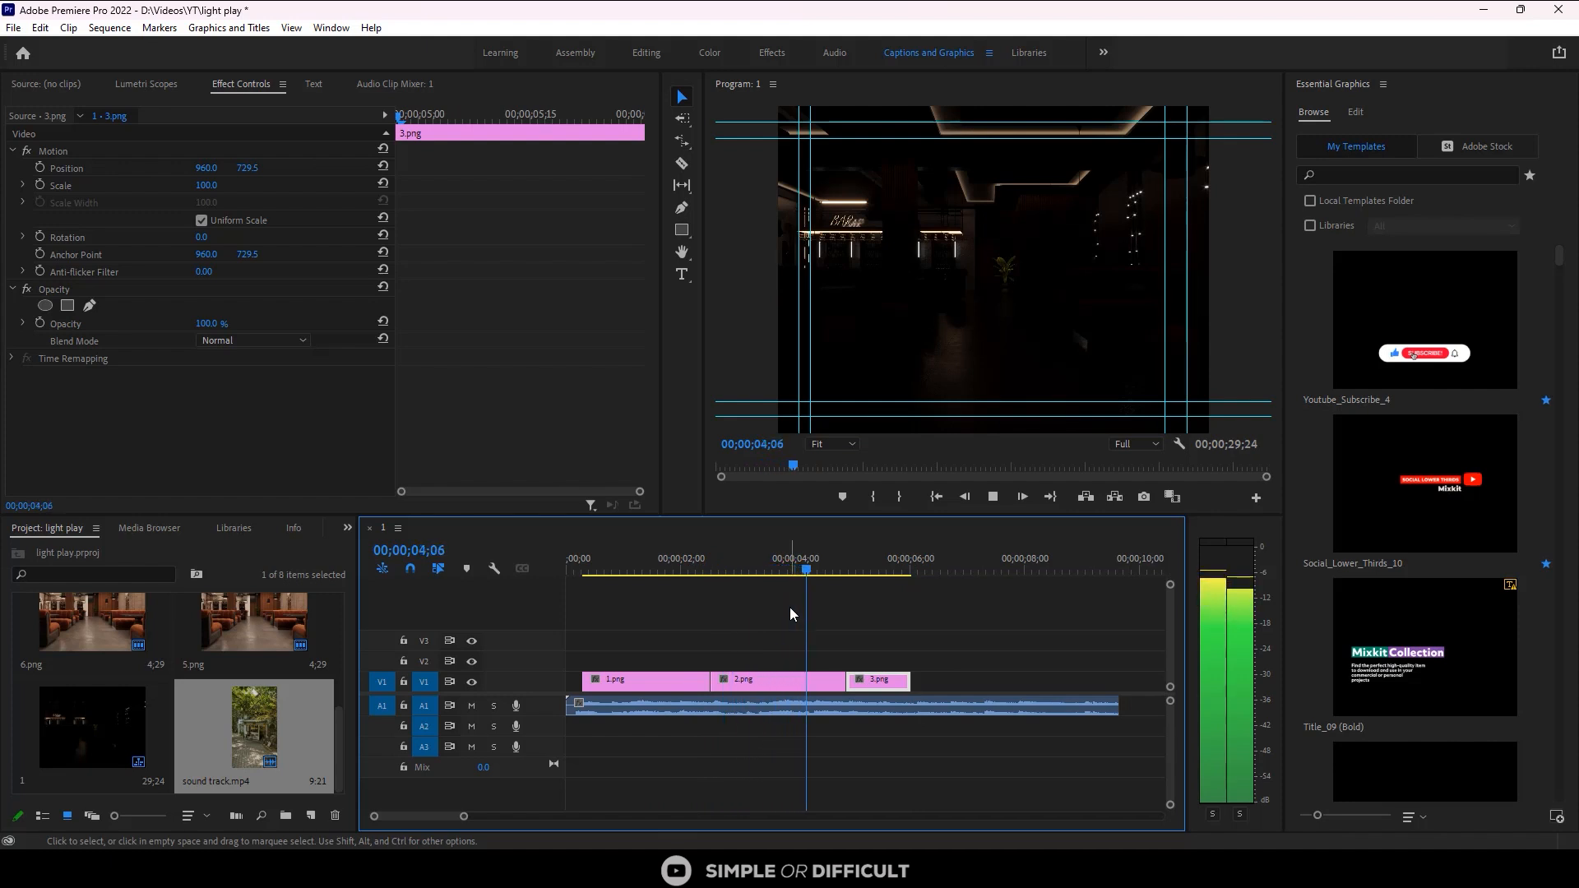
pyautogui.press('space')
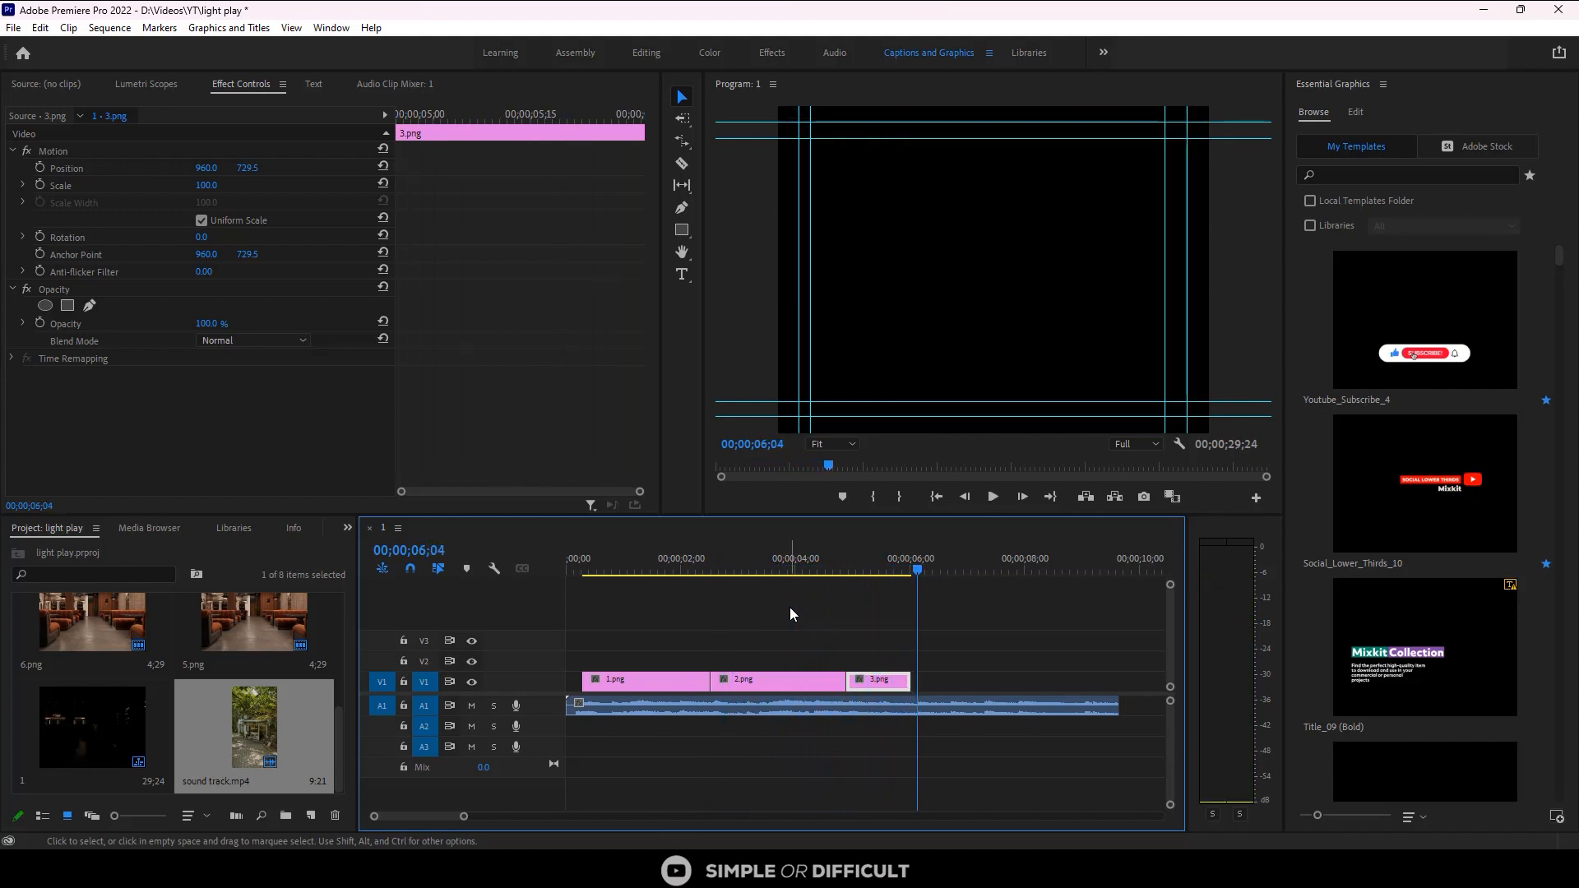
# Step: Place 4.png directly after 3.png, play to the next beat, and trim the end of 4.png to 00;00;07;09
pyautogui.press('-')
pyautogui.press('-')
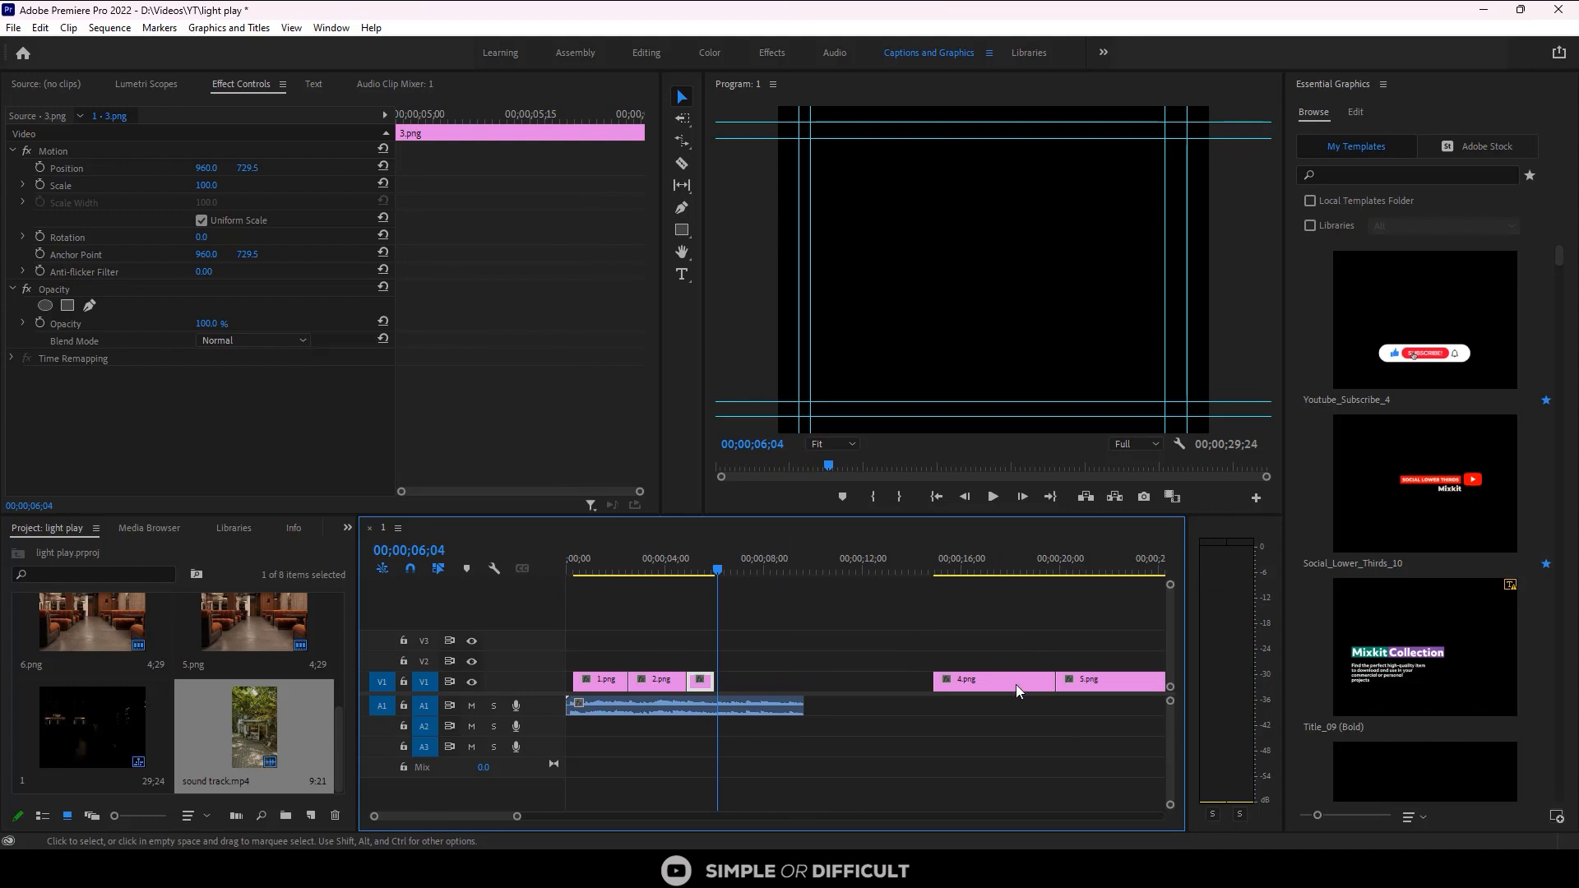
pyautogui.moveTo(999, 686); pyautogui.dragTo(777, 689)
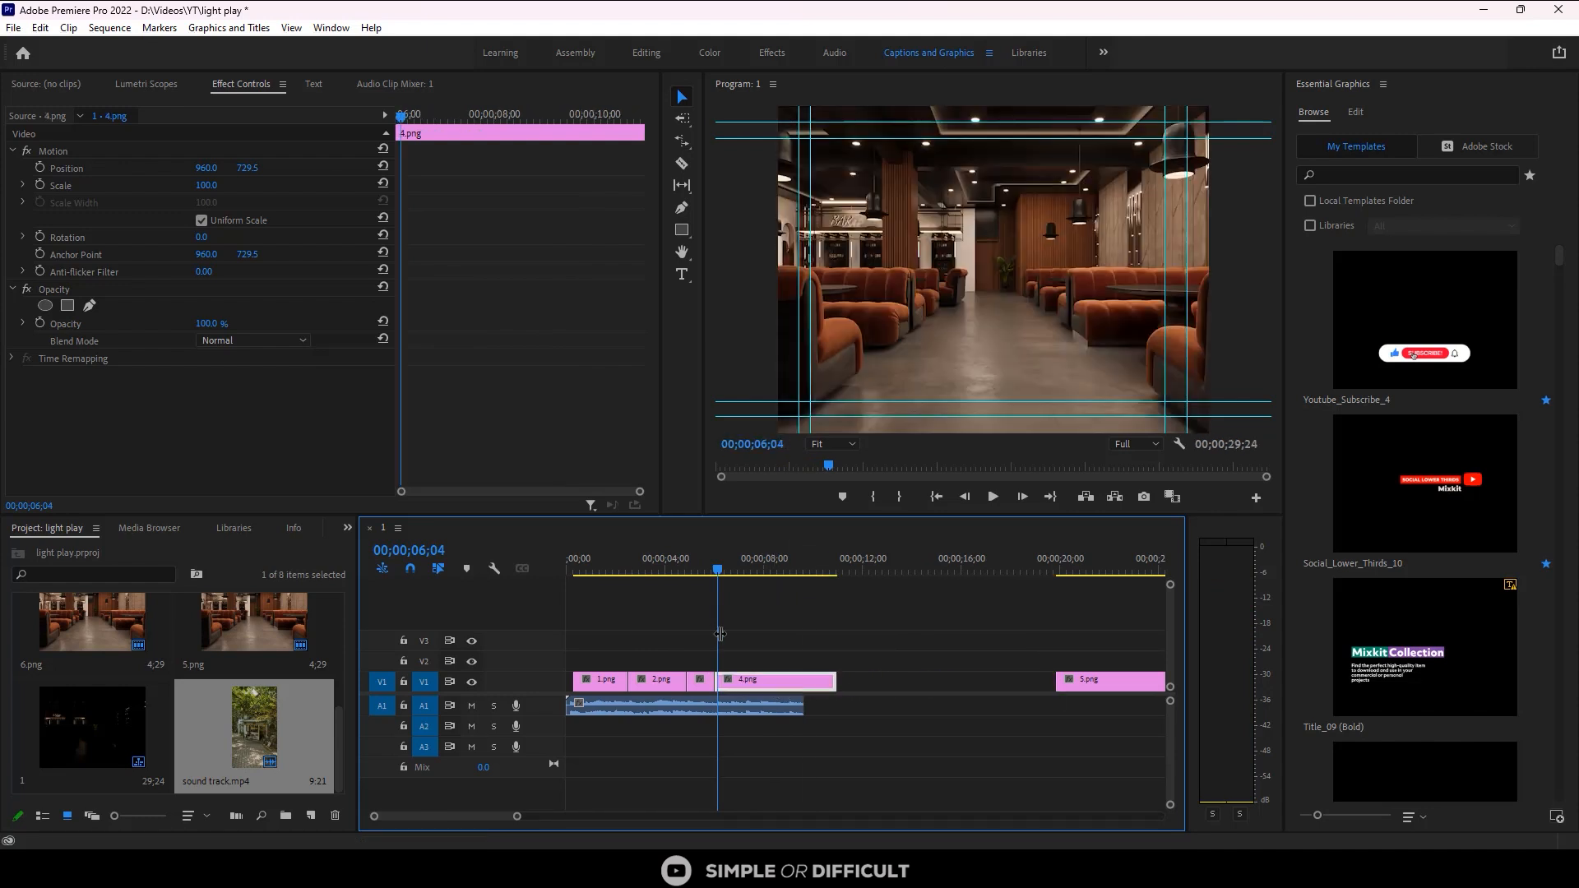
pyautogui.click(694, 569)
pyautogui.press('space')
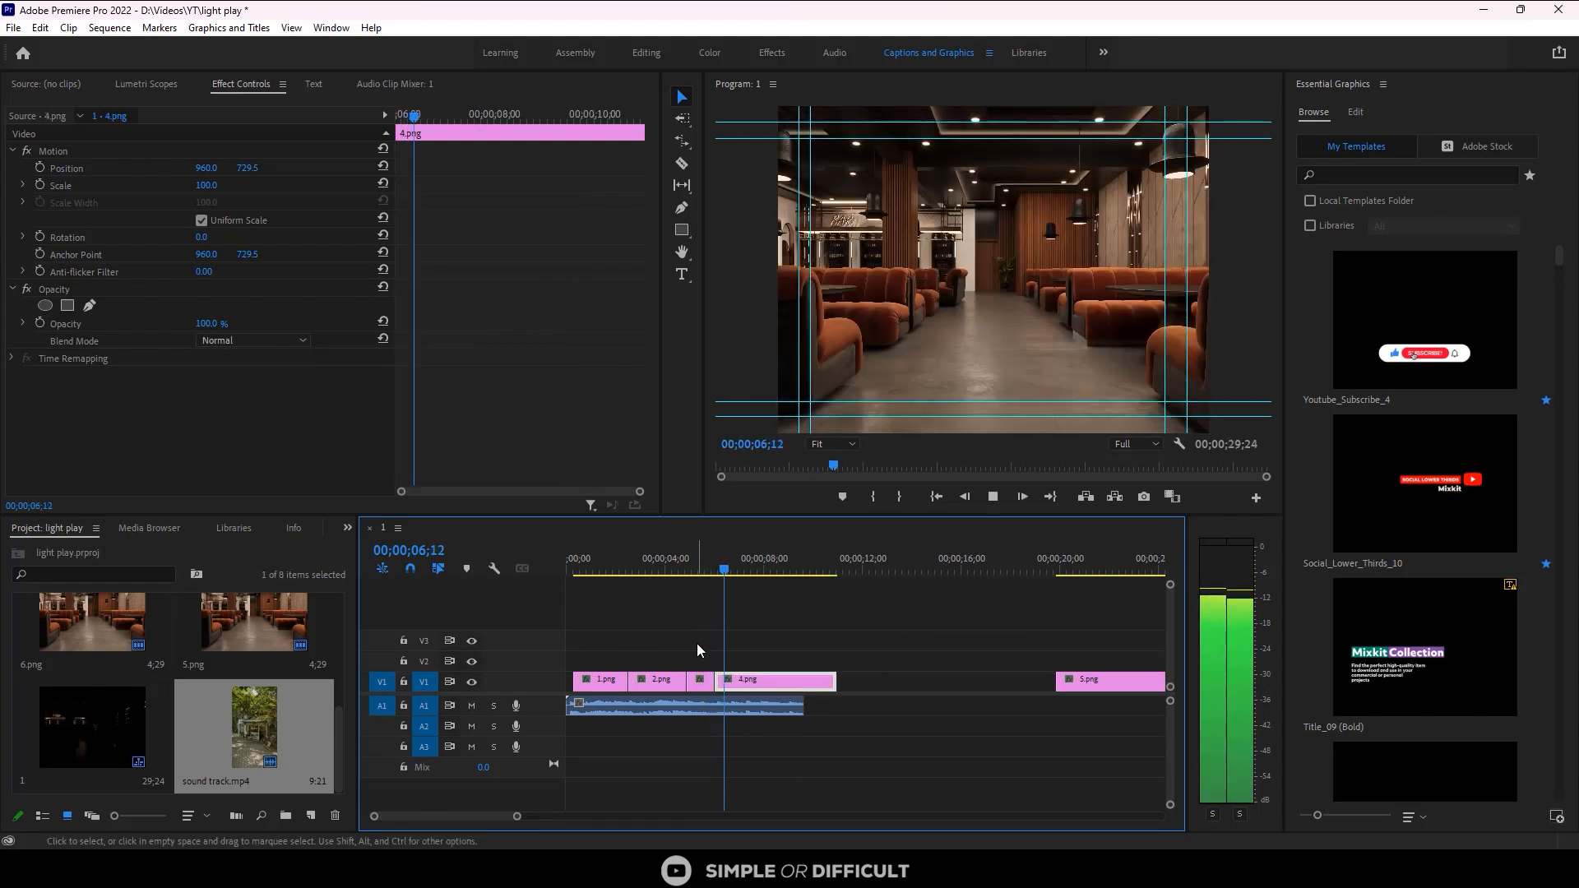
pyautogui.press('space')
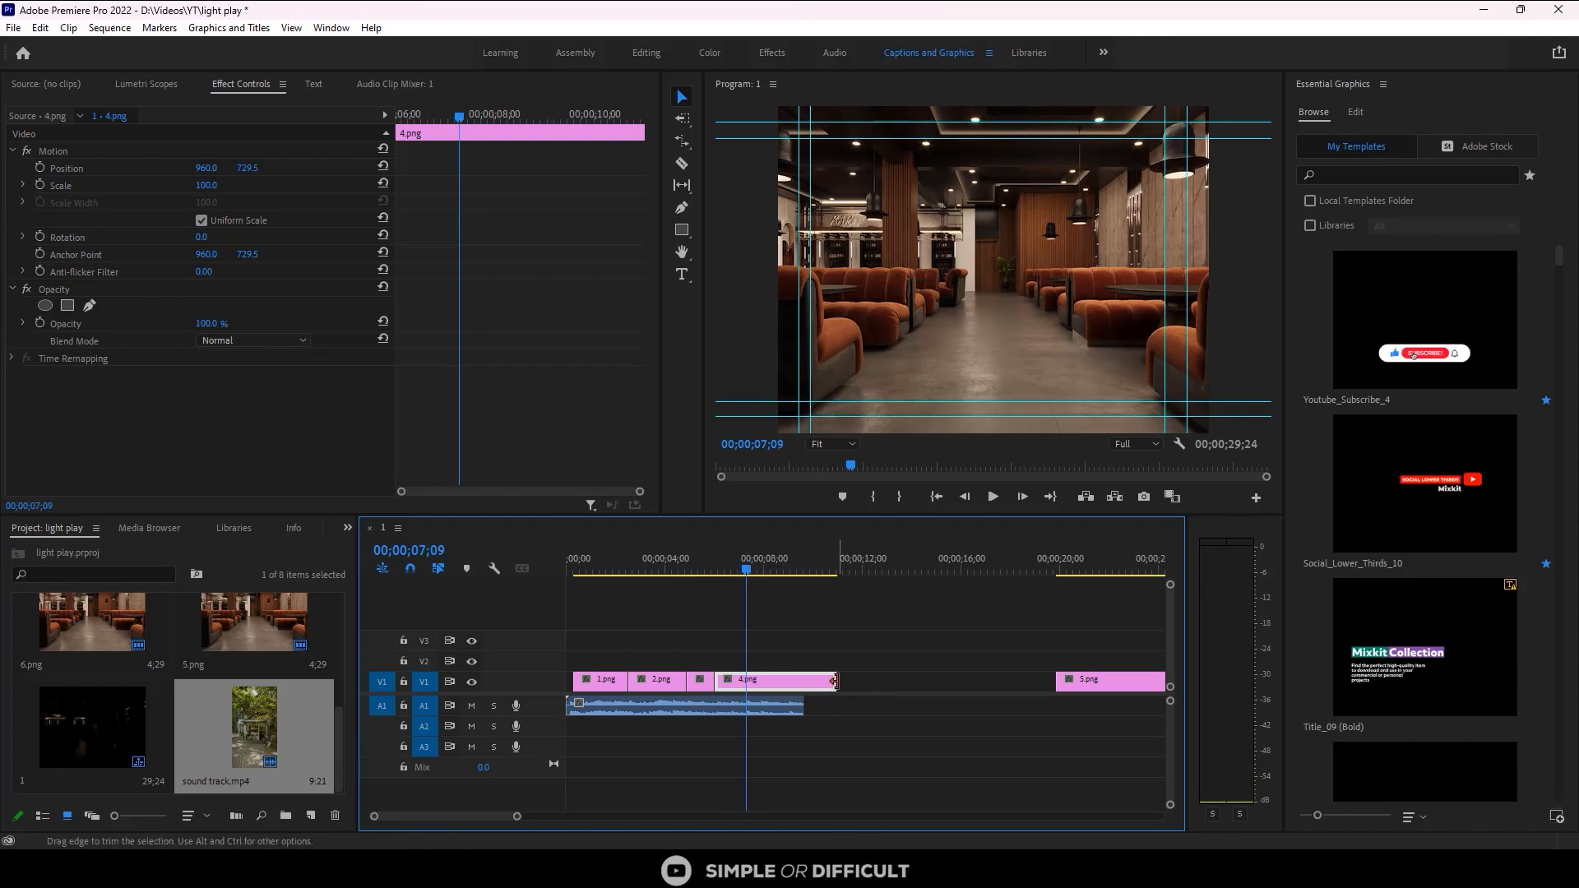
pyautogui.moveTo(834, 682); pyautogui.dragTo(744, 681)
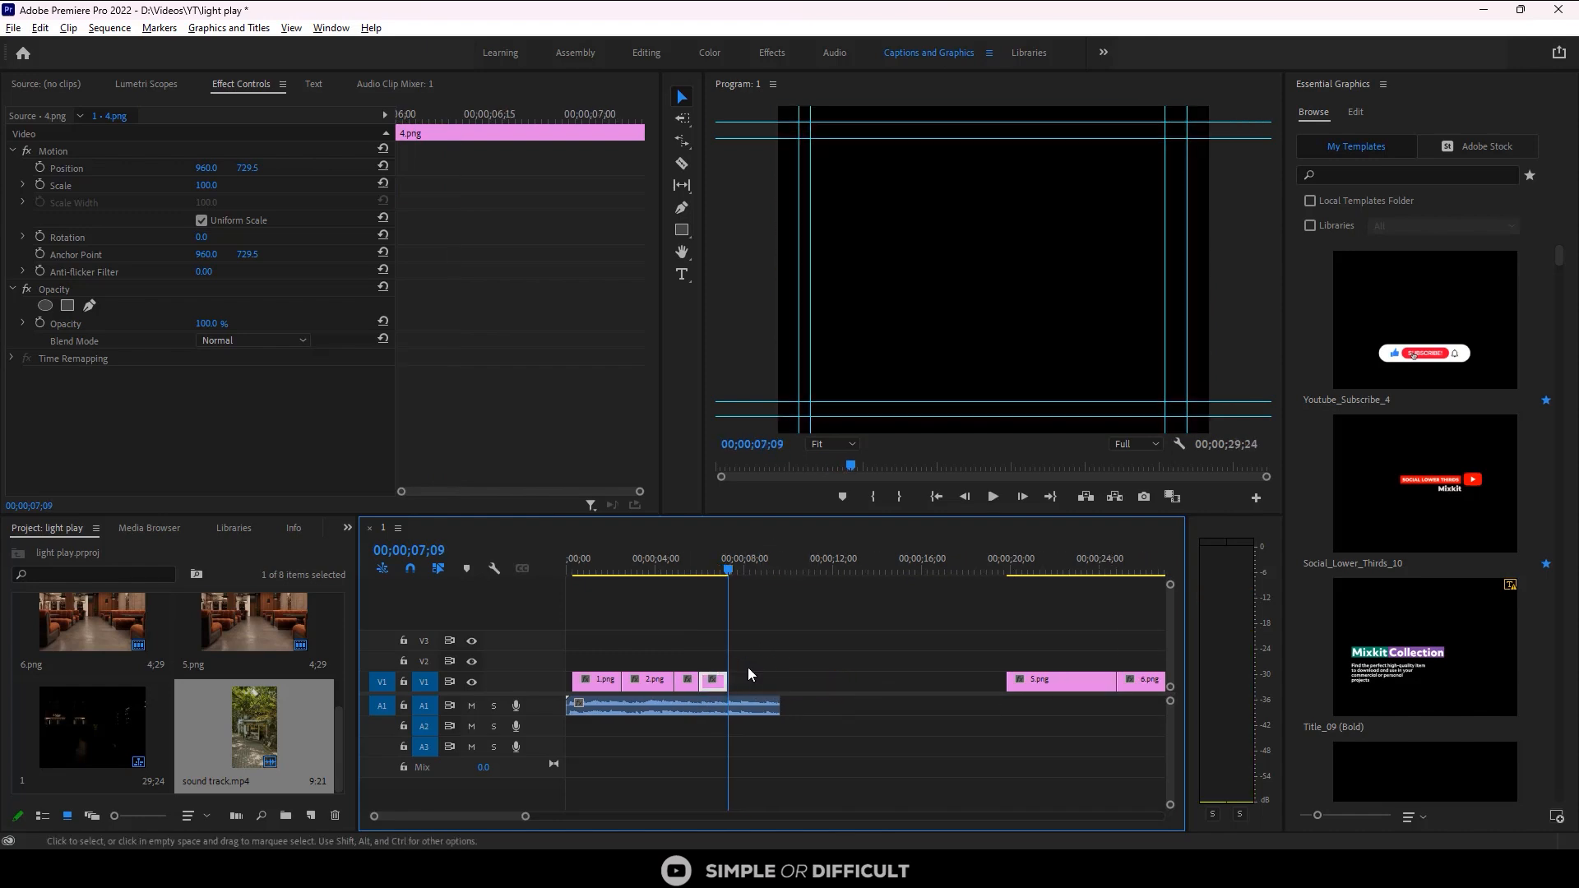
# Step: Place 6.png directly after 4.png so that it ends with the soundtrack
pyautogui.press('-')
pyautogui.moveTo(934, 681); pyautogui.dragTo(689, 668)
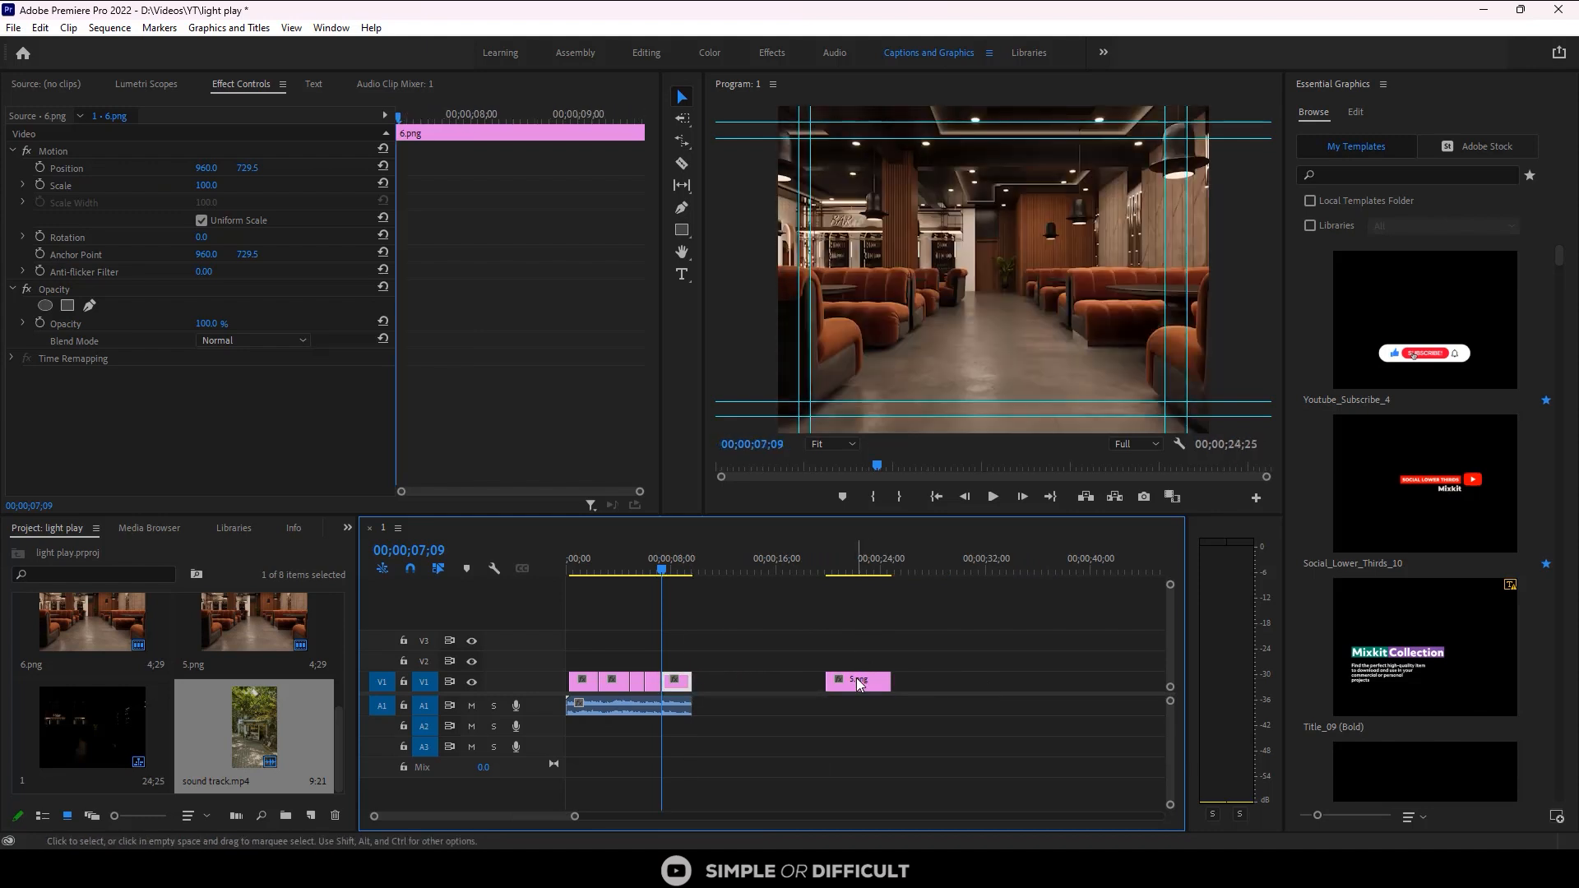
pyautogui.scroll(4, 661, 684)
pyautogui.scroll(5, 696, 688)
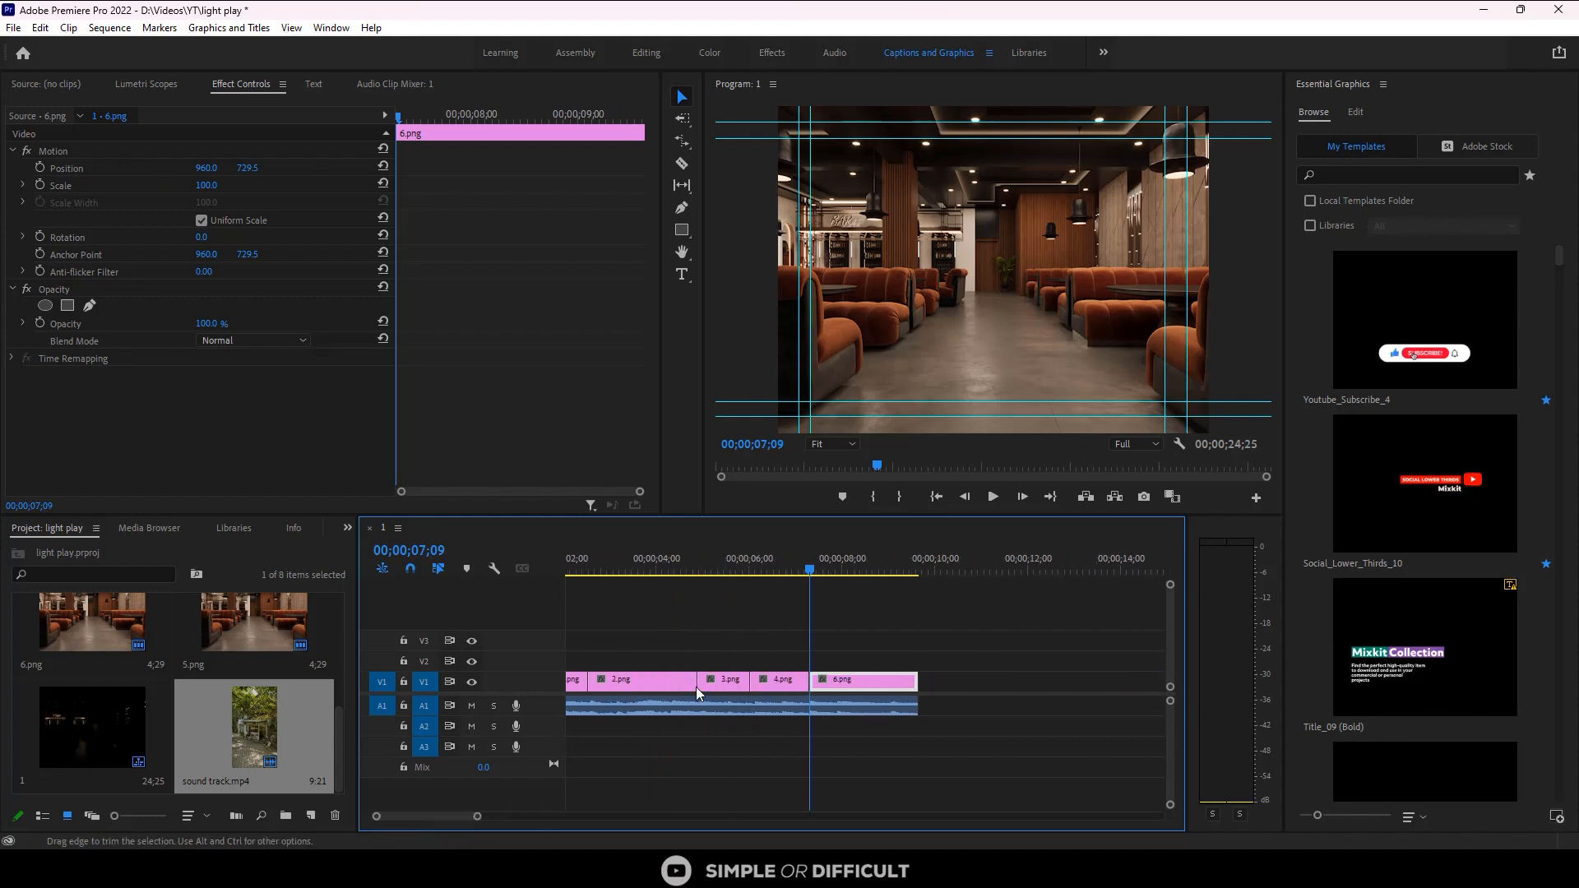
pyautogui.scroll(-2, 721, 687)
# Step: Play back the full edit and delete the leftover 5.png clip from the sequence
pyautogui.moveTo(621, 571); pyautogui.dragTo(457, 577)
pyautogui.press('space')
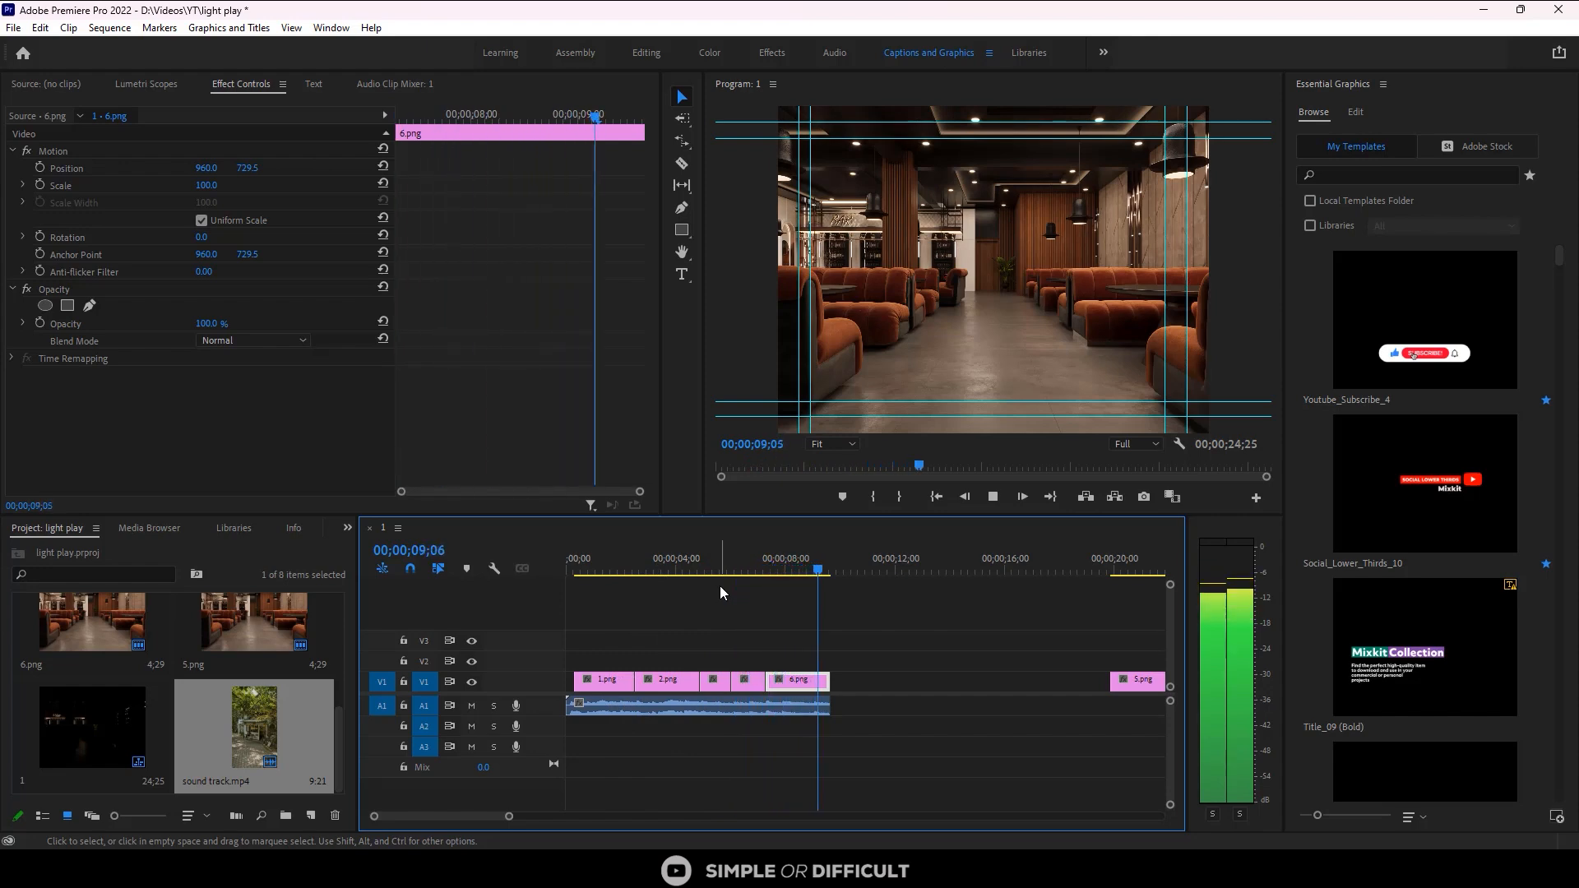
pyautogui.press('space')
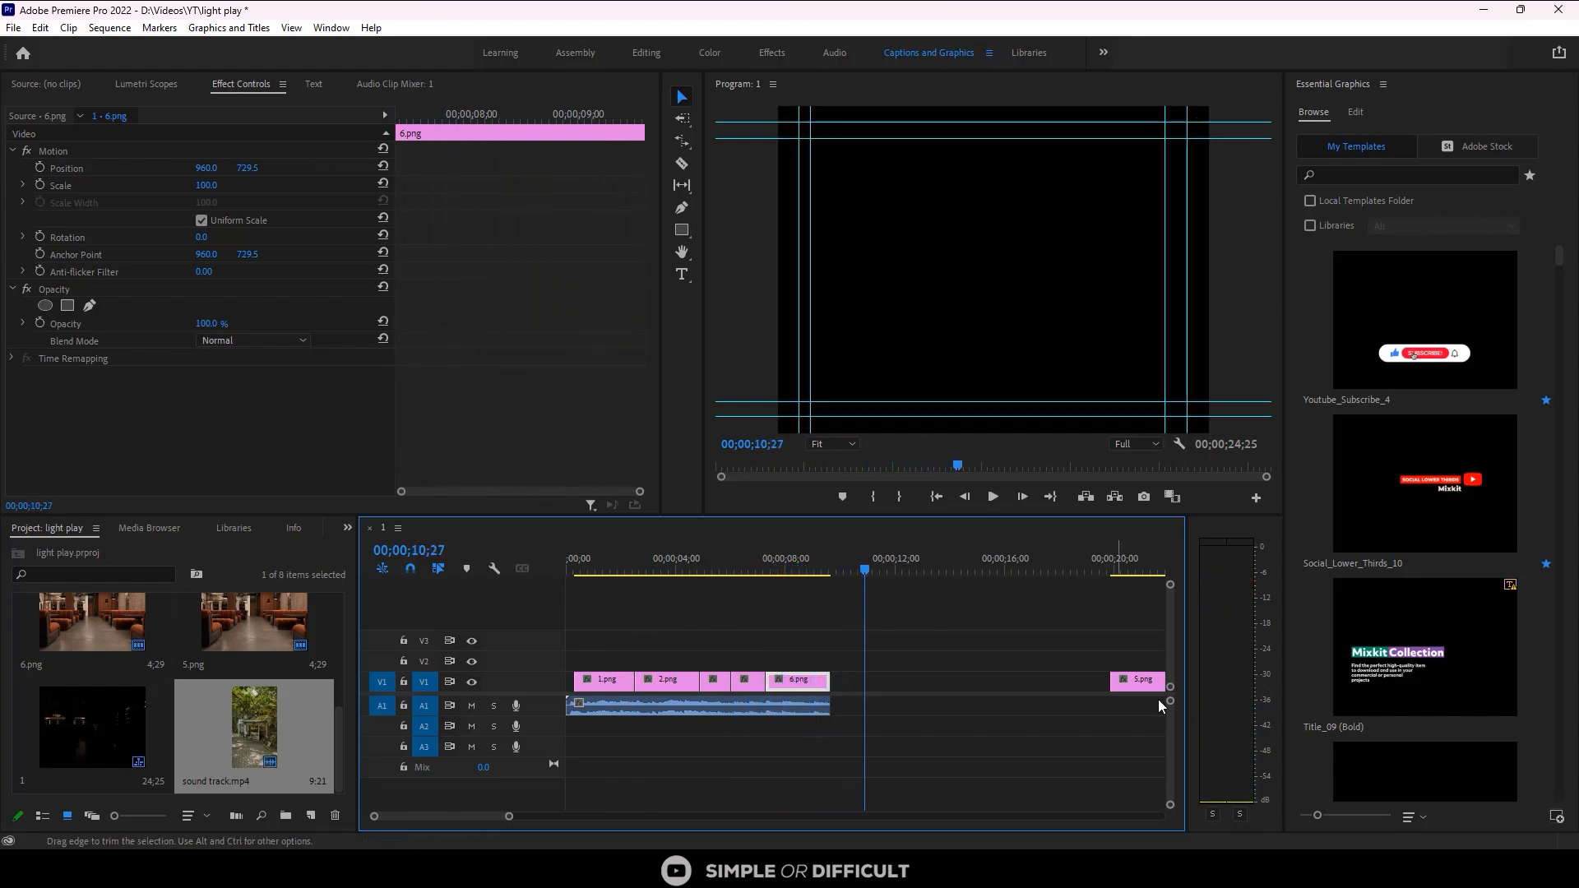
pyautogui.click(1142, 685)
pyautogui.press('Delete')
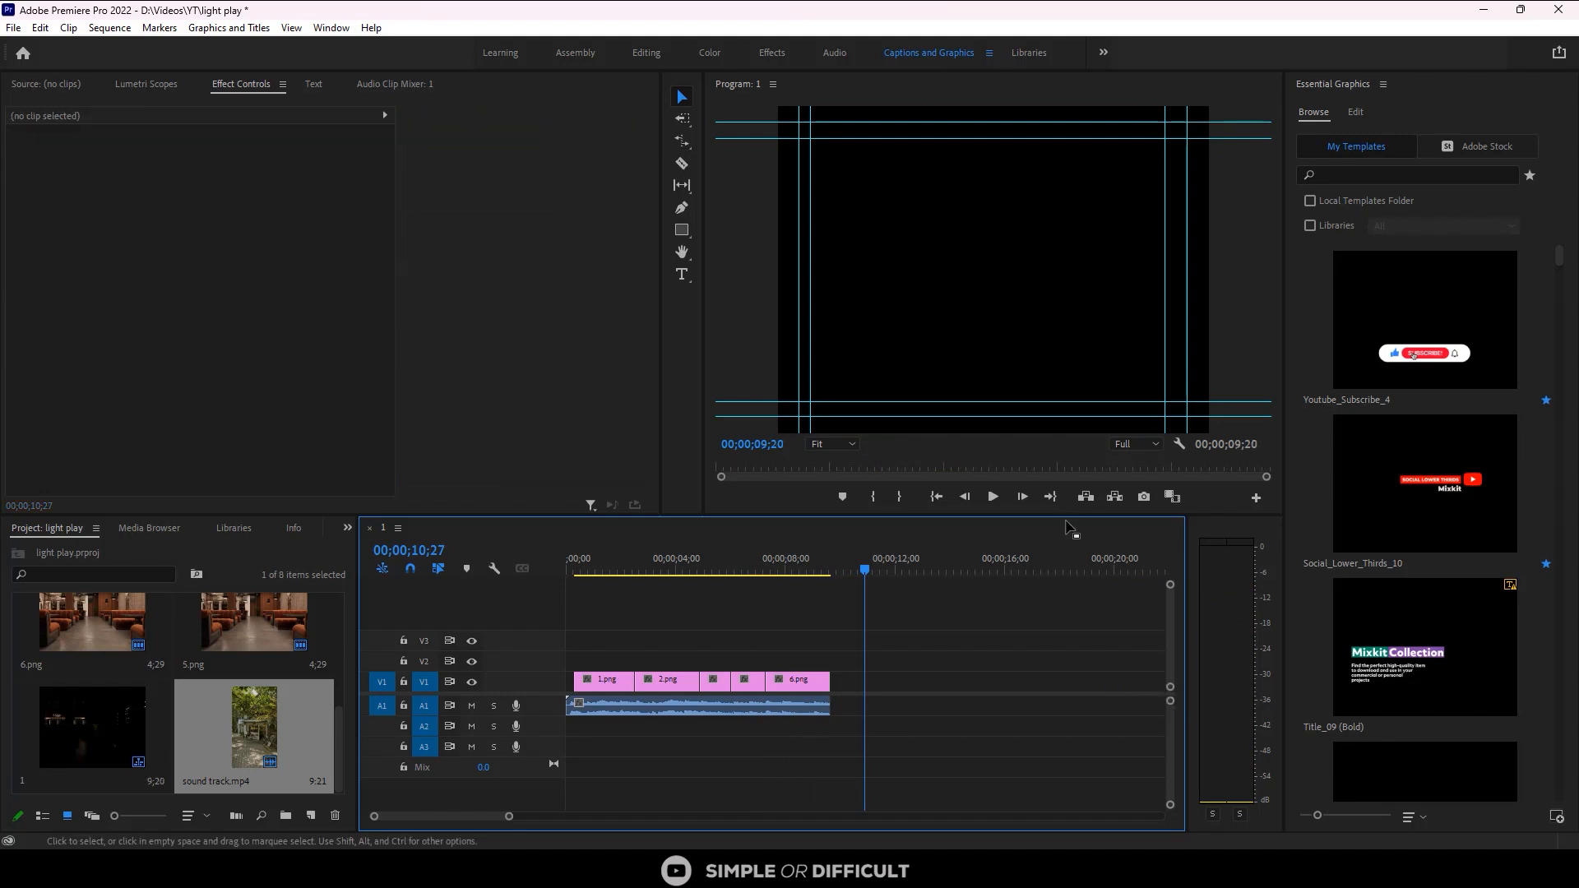
# Step: Play the opening and apply the default Cross Dissolve transition to the start of 1.png
pyautogui.moveTo(869, 559); pyautogui.dragTo(568, 561)
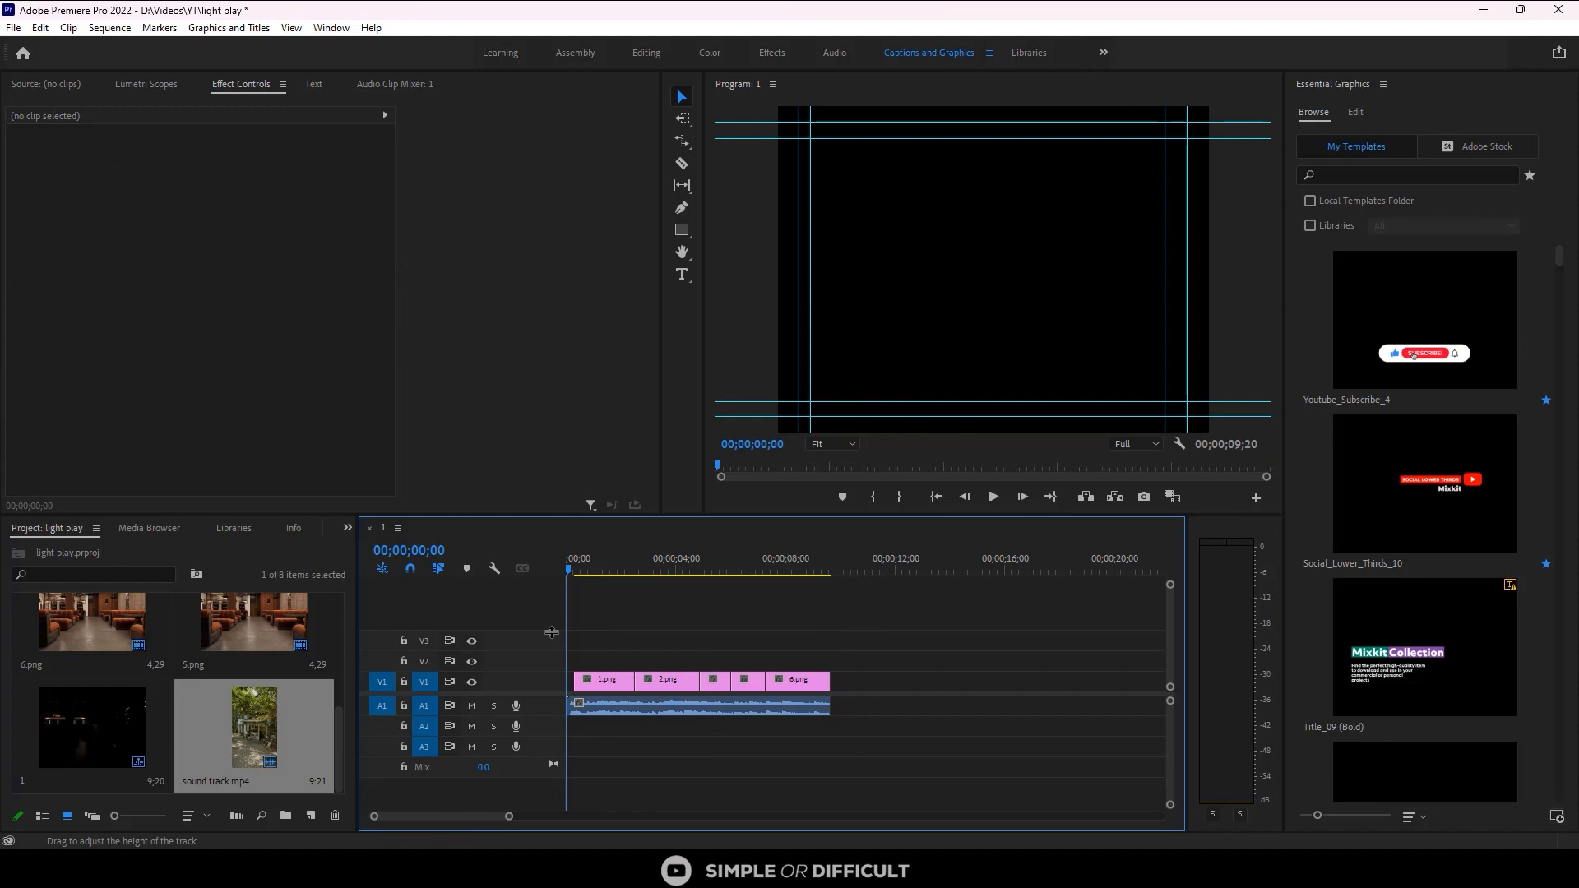
pyautogui.press('space')
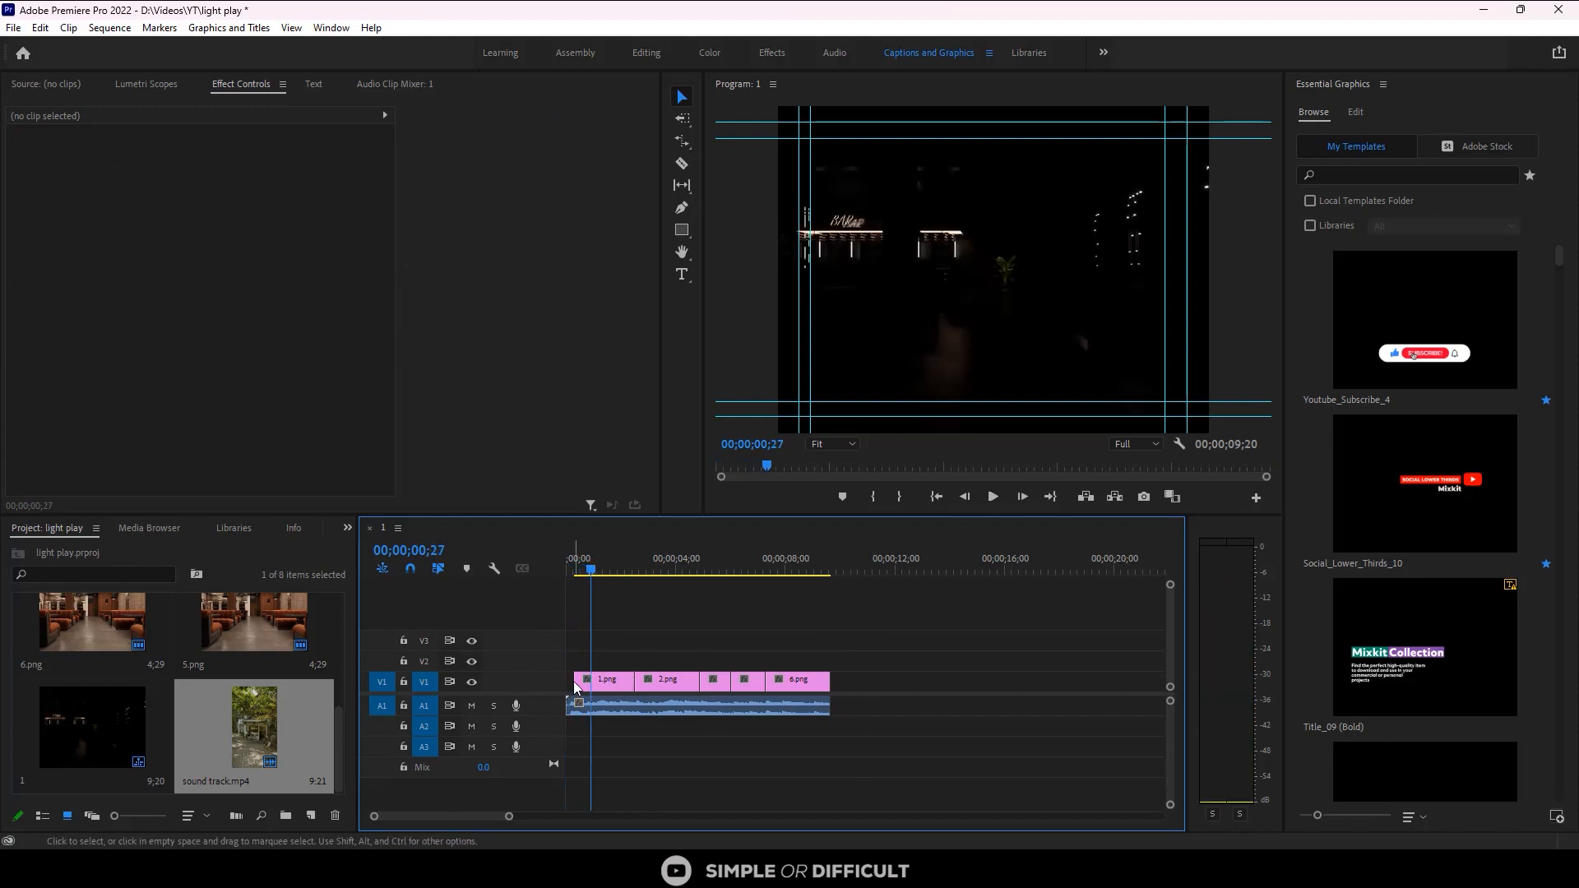
pyautogui.rightClick(571, 682)
pyautogui.click(579, 659)
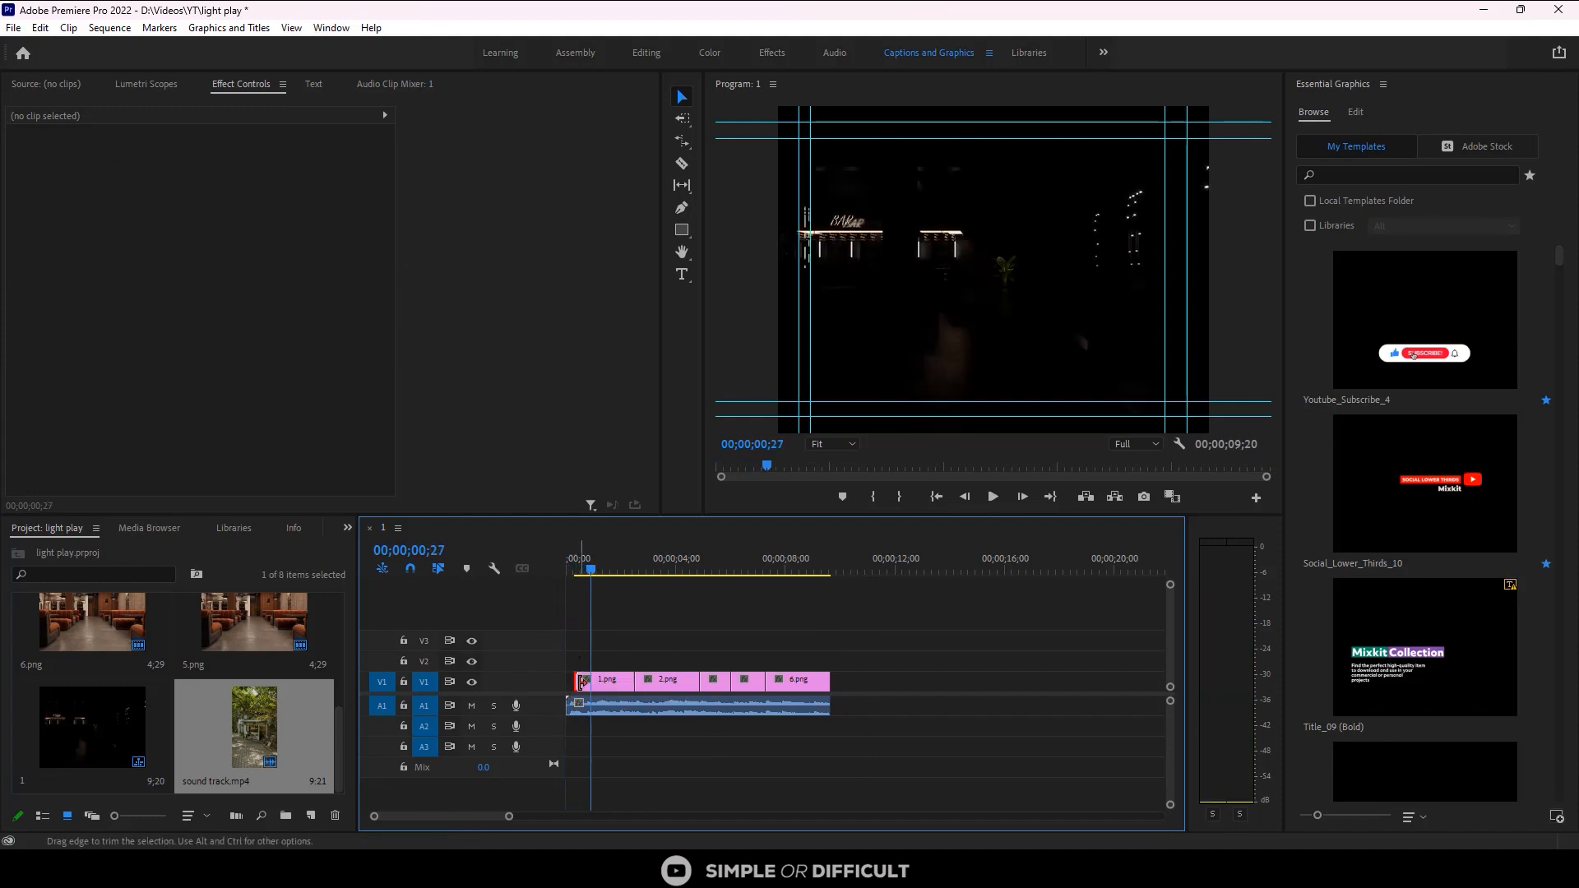
pyautogui.rightClick(577, 681)
pyautogui.click(639, 796)
pyautogui.press('=')
pyautogui.press('=')
pyautogui.press('=')
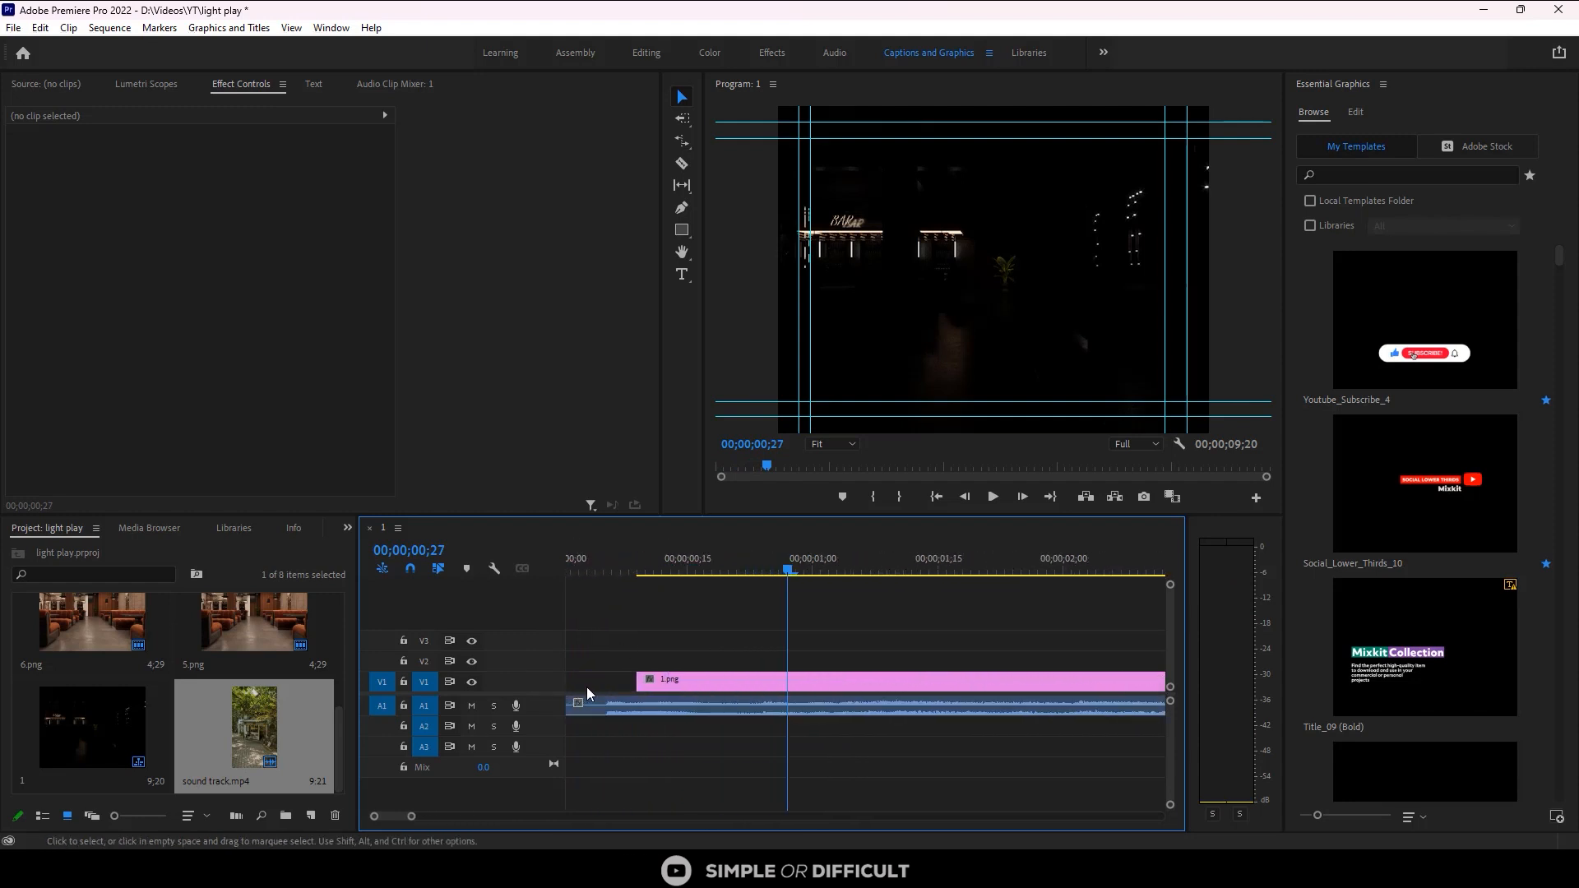
pyautogui.click(648, 681)
pyautogui.rightClick(648, 681)
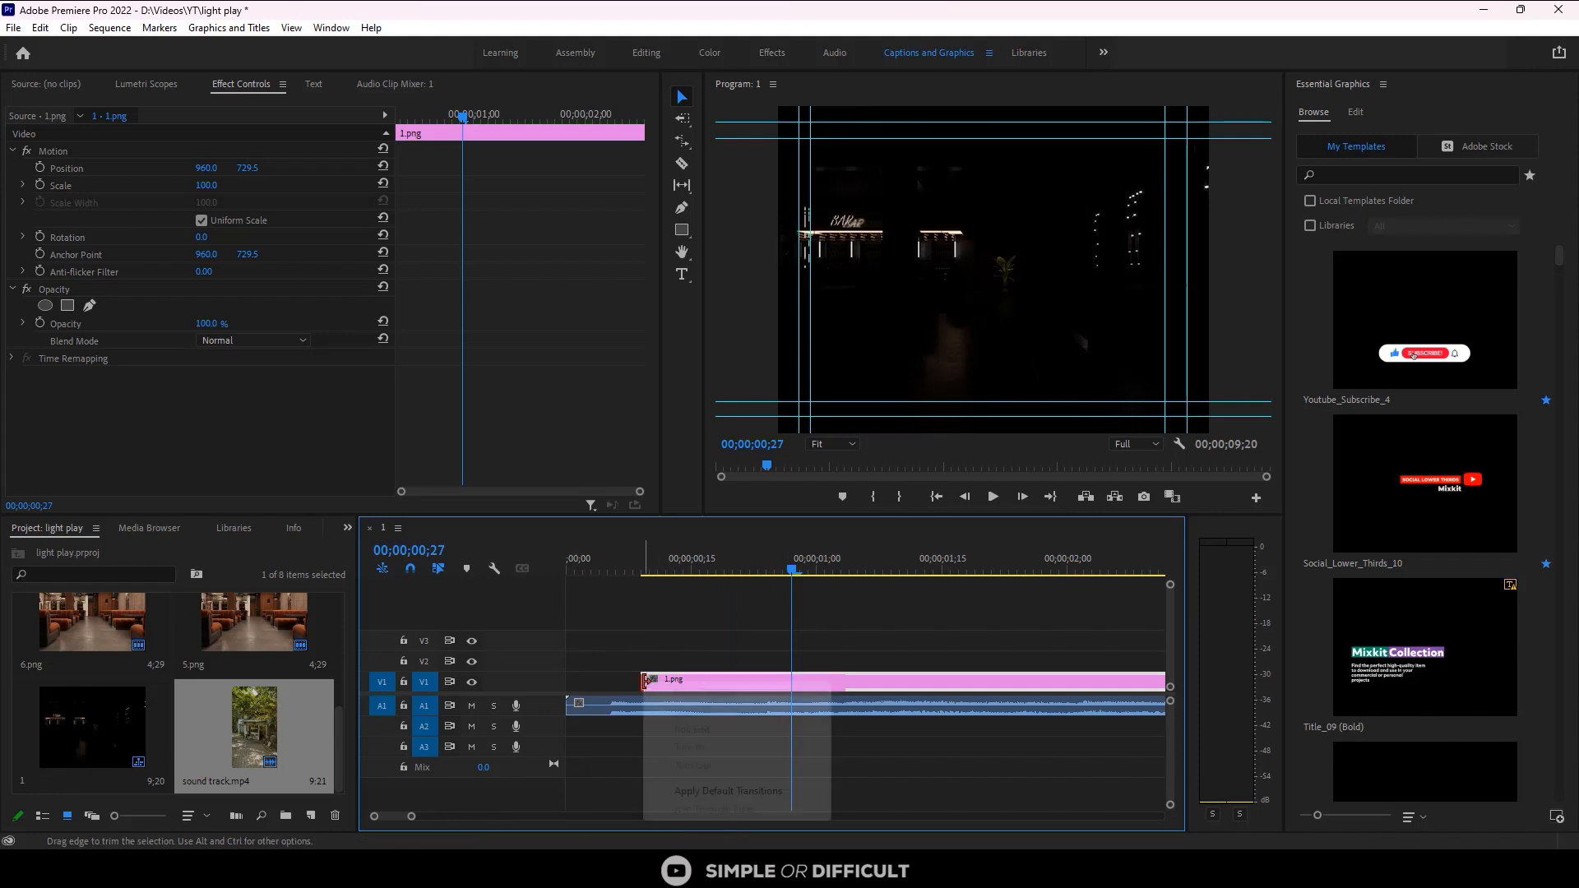
pyautogui.click(720, 794)
# Step: Preview the opening fade, apply the default transition at the cut between 1.png and 2.png, and replay from the start
pyautogui.click(585, 570)
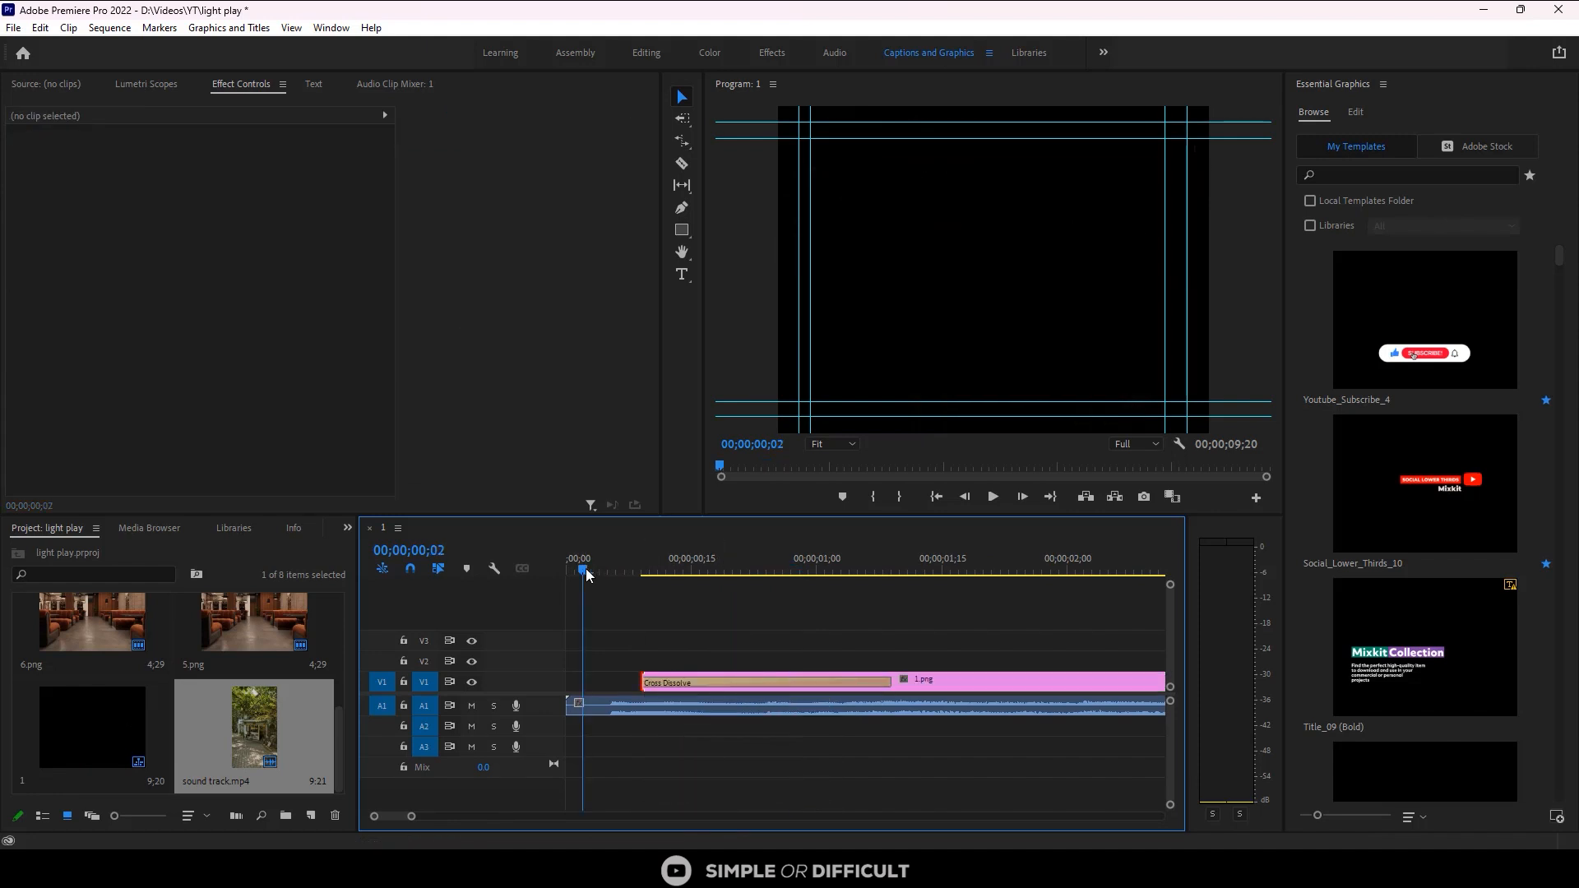
pyautogui.press('space')
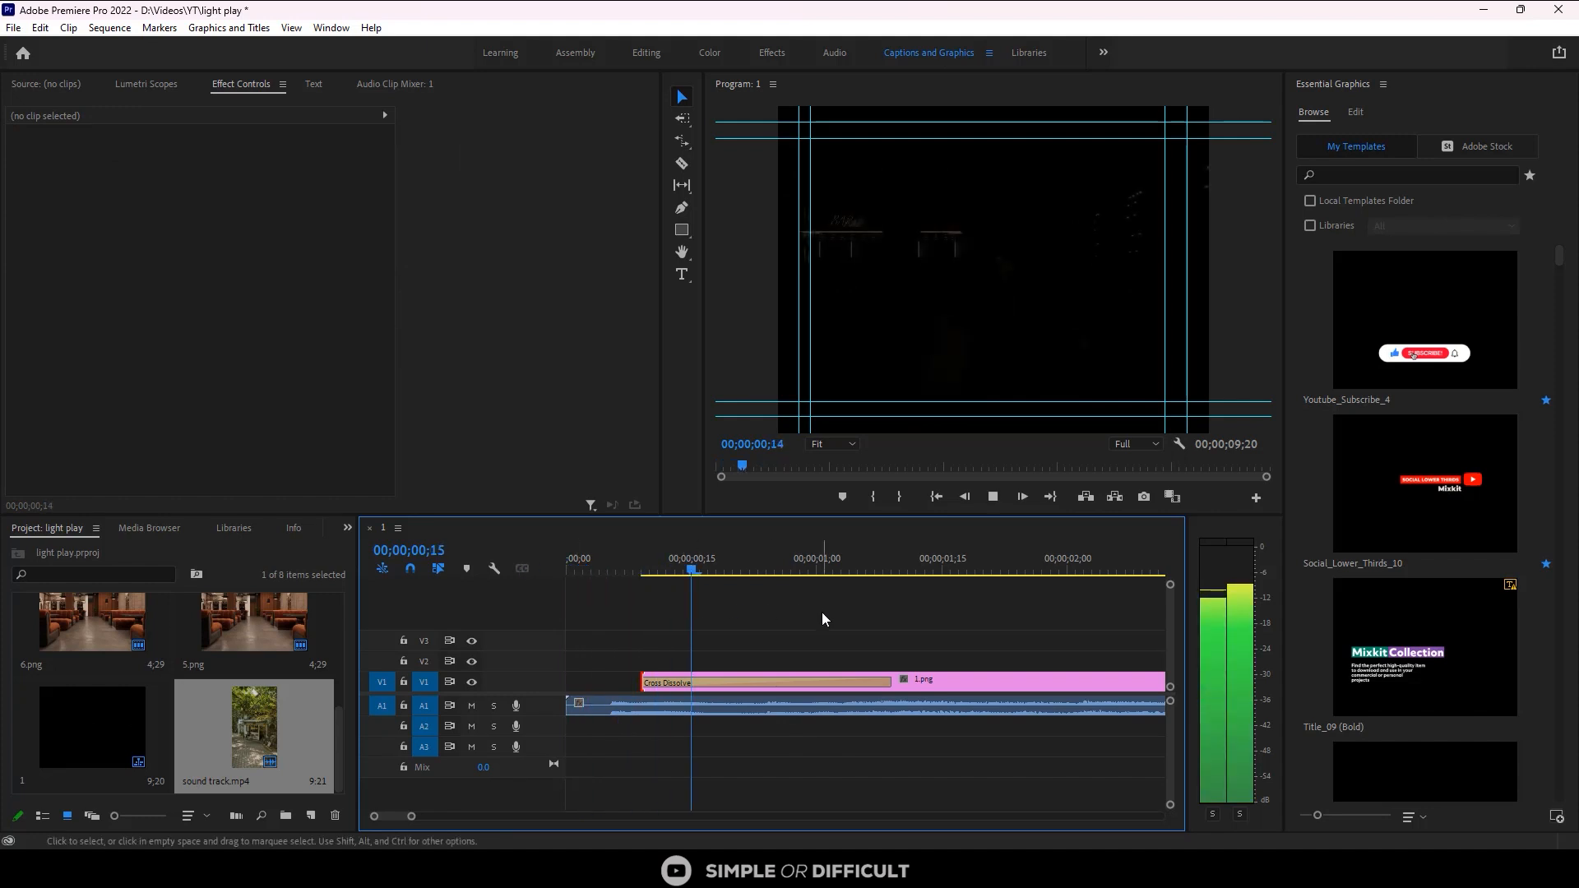
pyautogui.press('space')
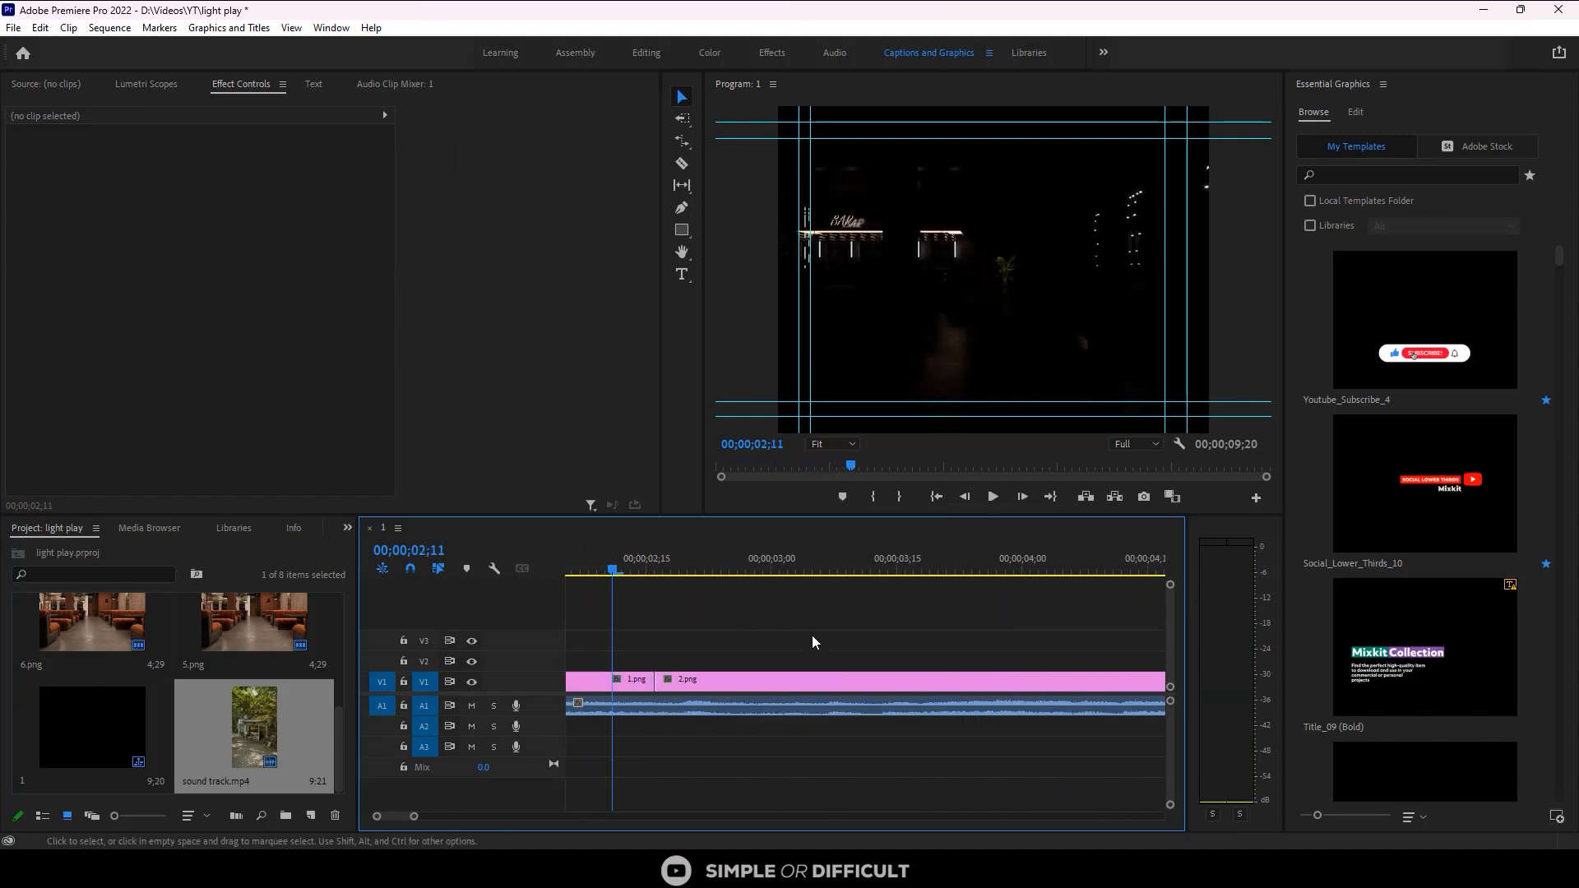
pyautogui.rightClick(654, 679)
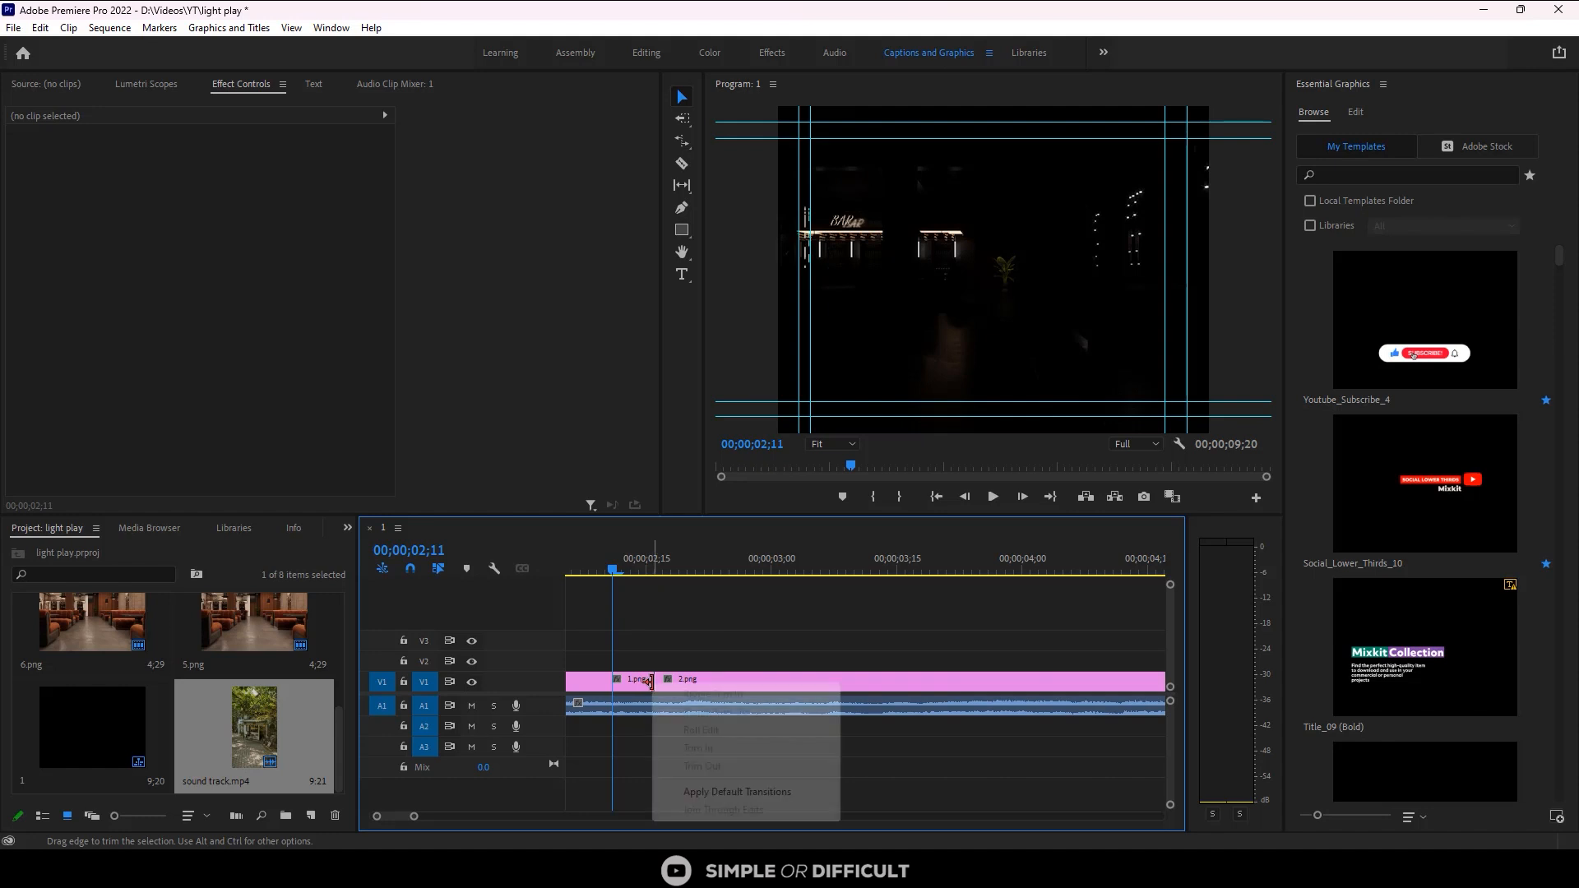
pyautogui.click(732, 791)
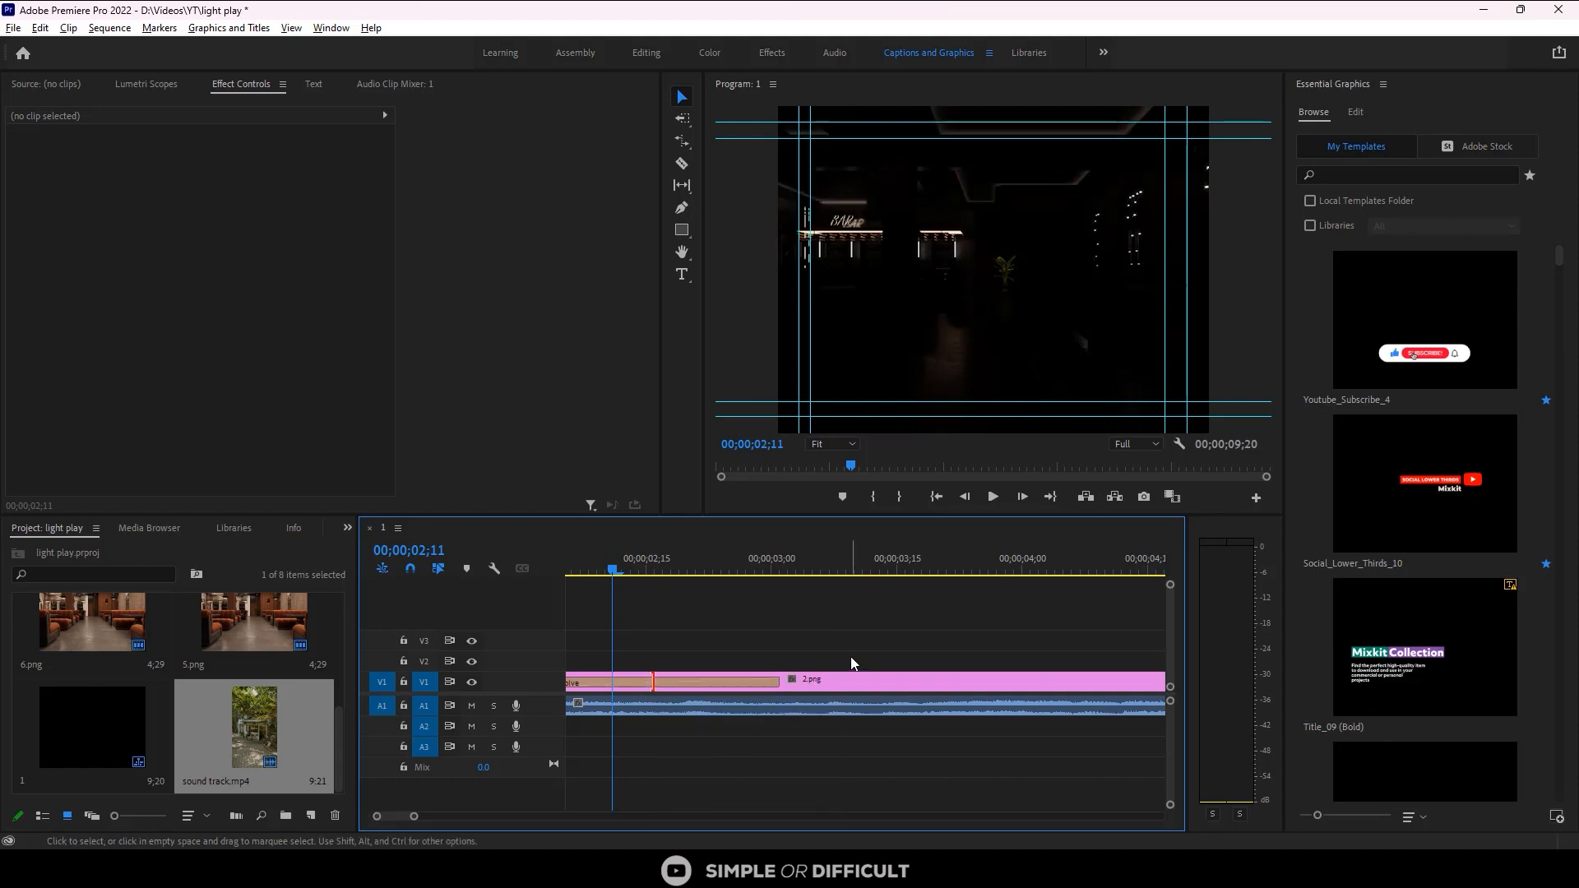
pyautogui.press('-')
pyautogui.scroll(-1, 836, 661)
pyautogui.moveTo(576, 563); pyautogui.dragTo(532, 581)
pyautogui.press('space')
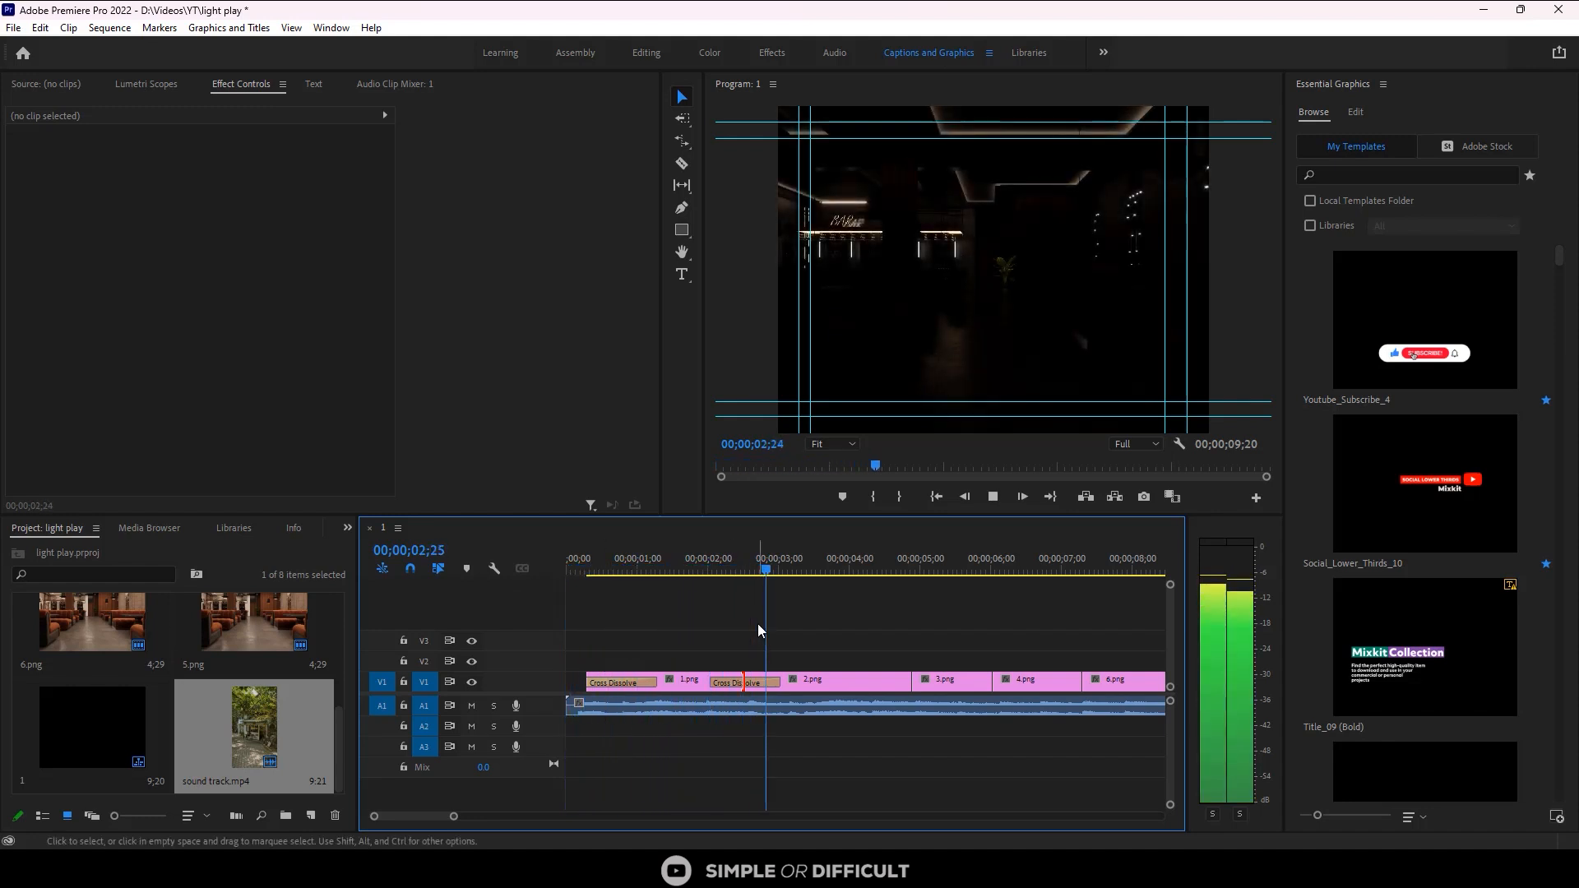
pyautogui.press('space')
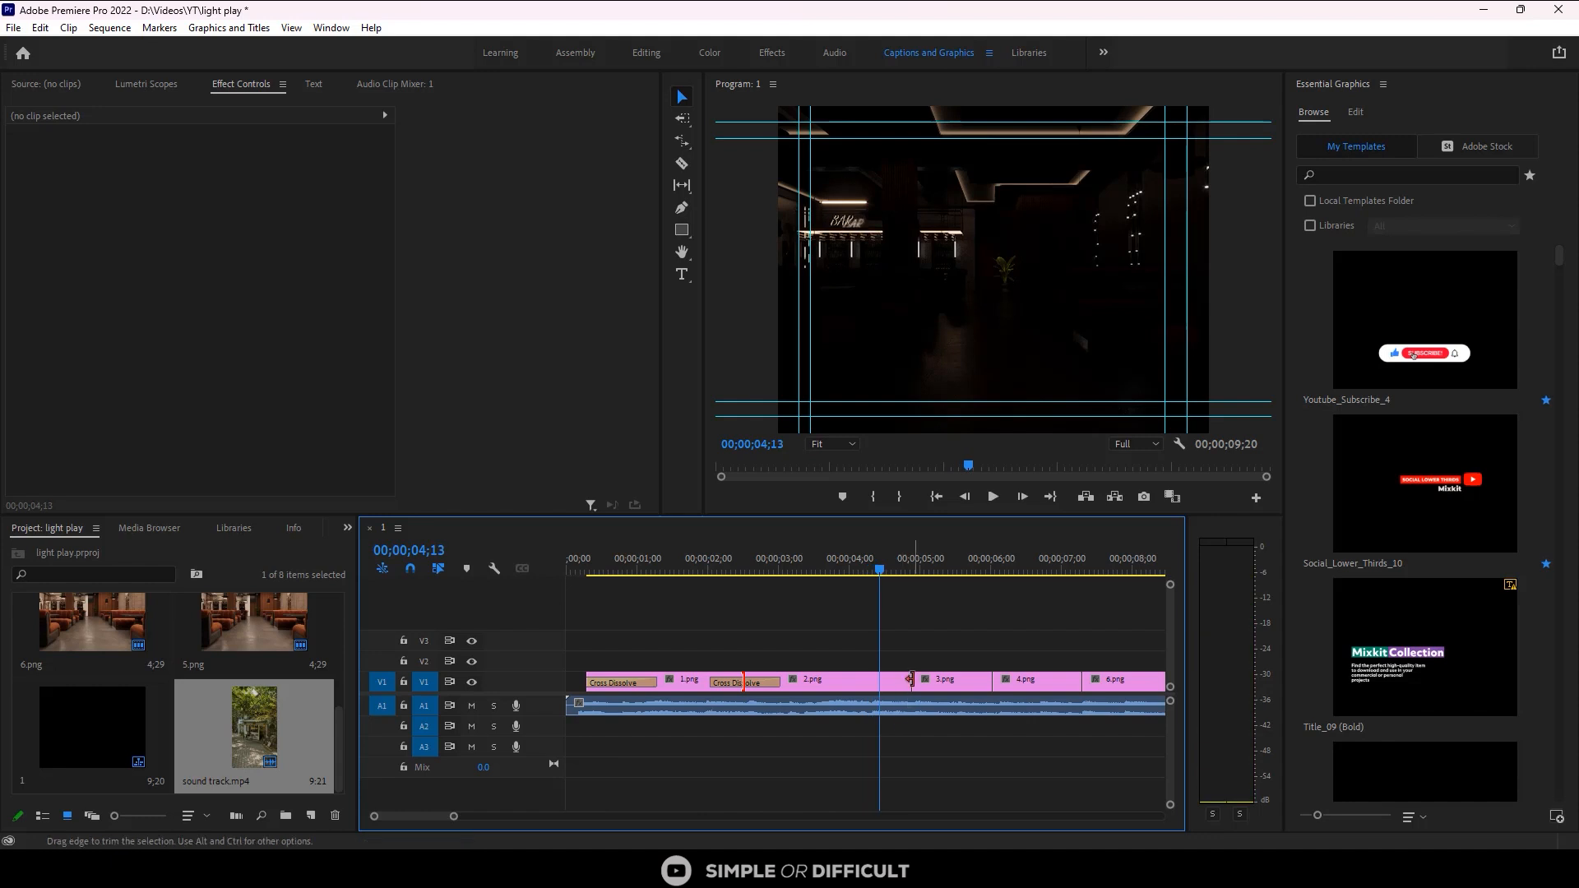
# Step: Apply the default transition at the 2.png/3.png, 3.png/4.png and 4.png/6.png cuts, and play the sequence from the start
pyautogui.rightClick(916, 679)
pyautogui.click(978, 788)
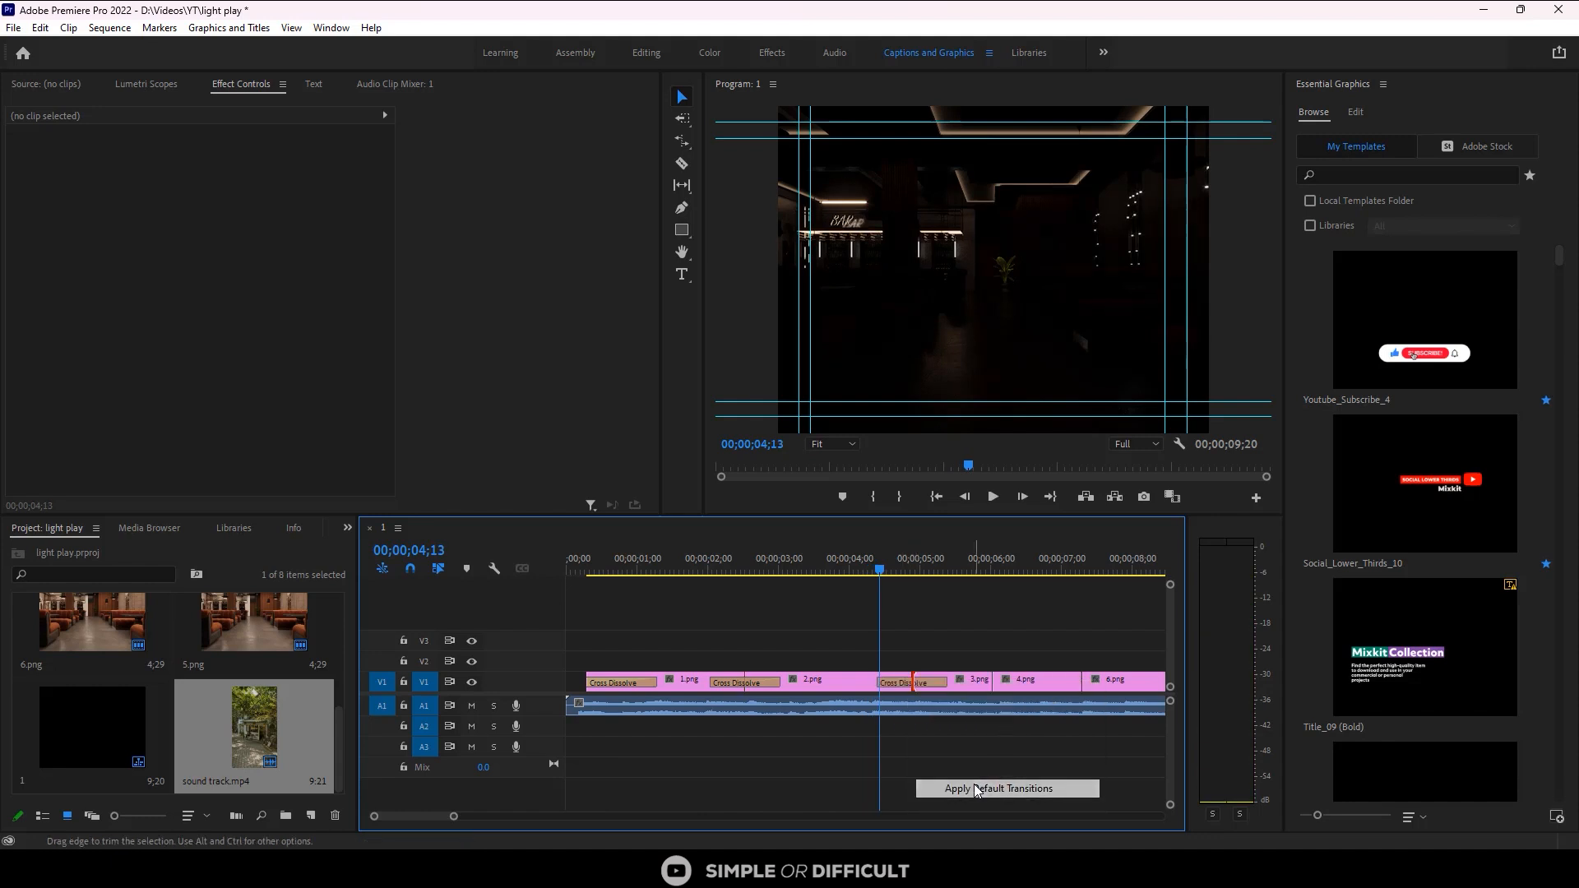
pyautogui.rightClick(991, 681)
pyautogui.click(1043, 791)
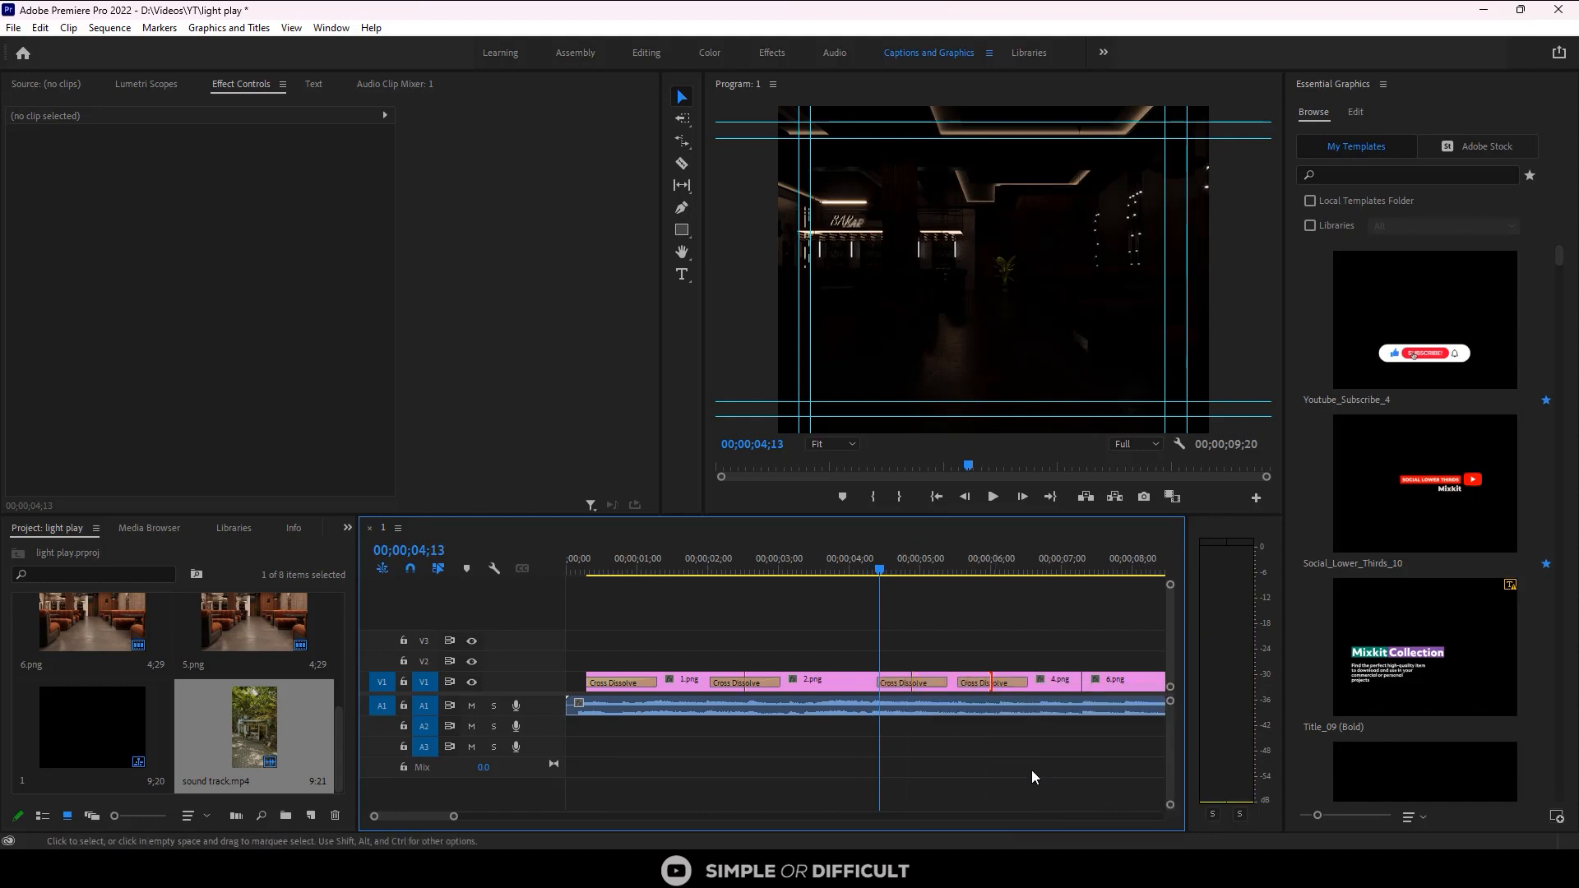
pyautogui.rightClick(1082, 681)
pyautogui.click(1117, 788)
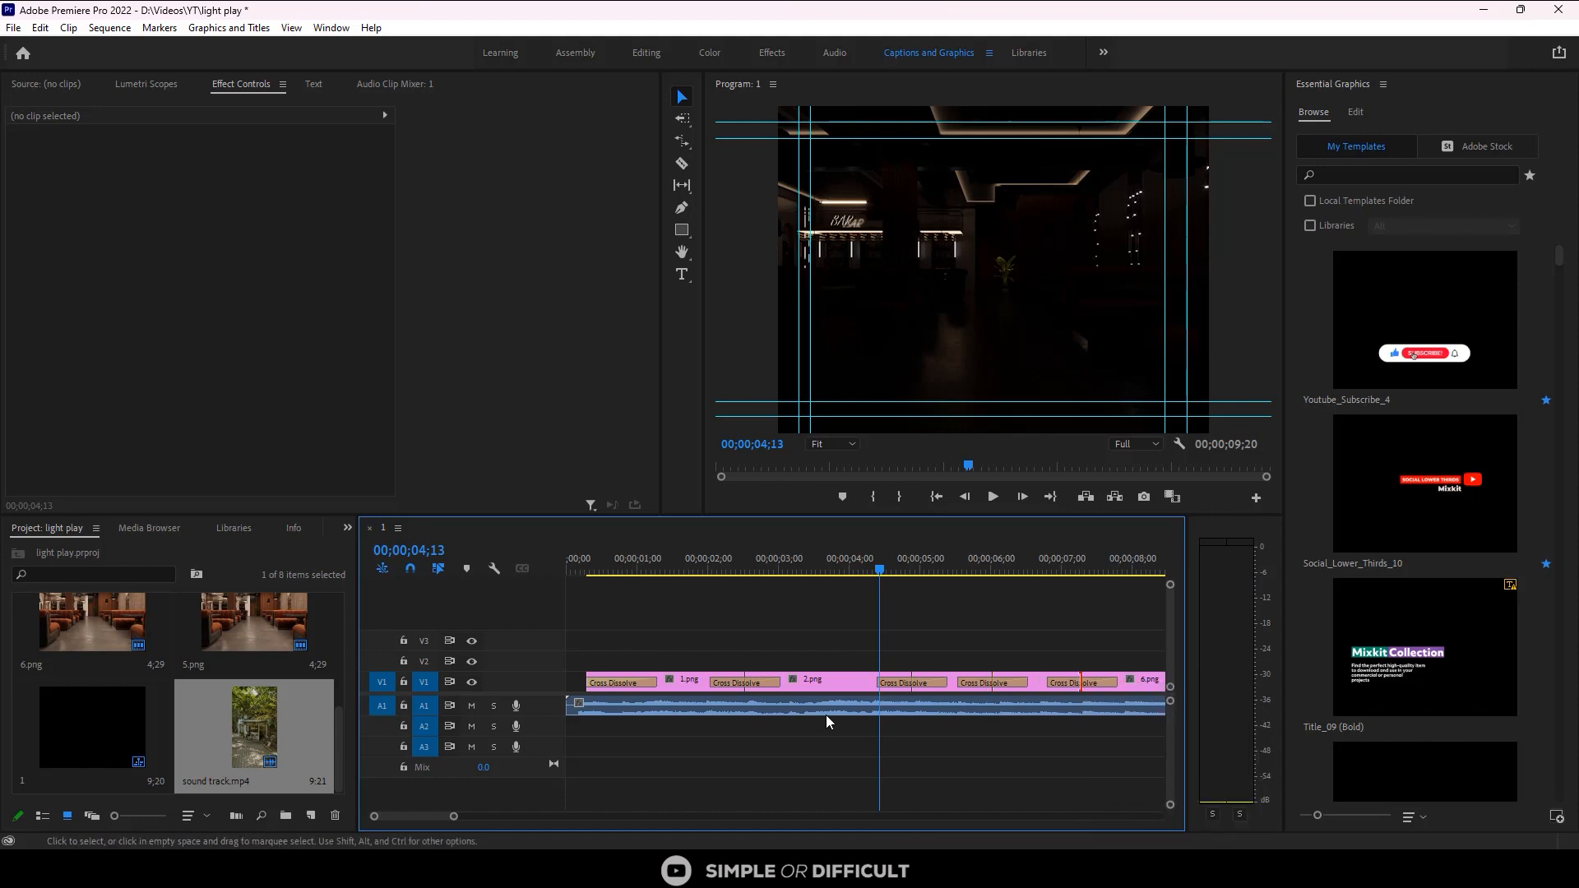
pyautogui.scroll(-3, 826, 713)
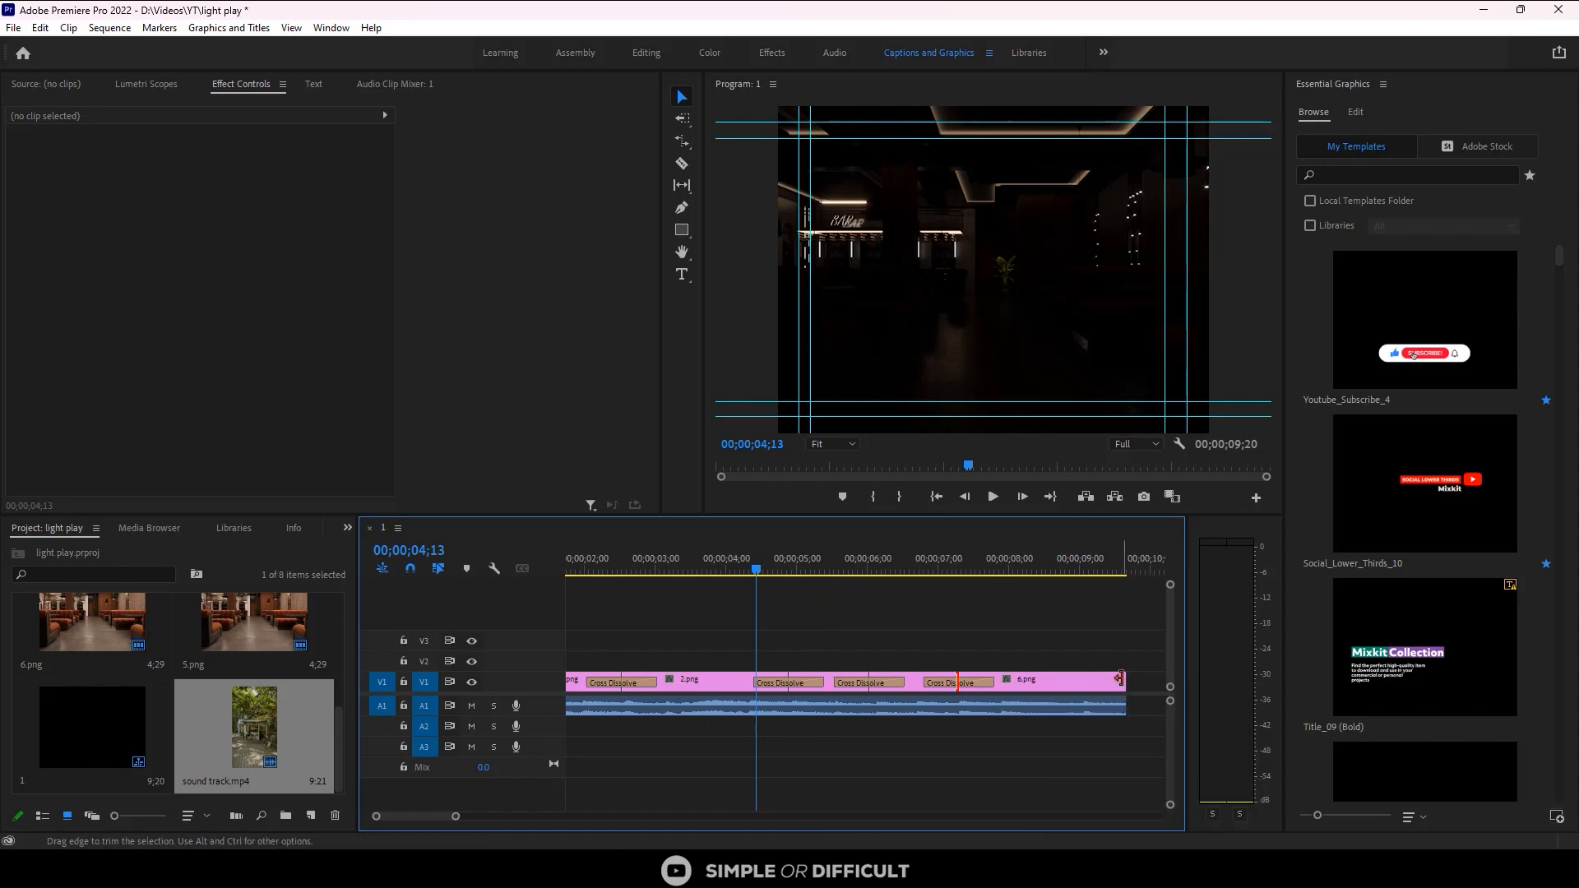
pyautogui.scroll(3, 935, 658)
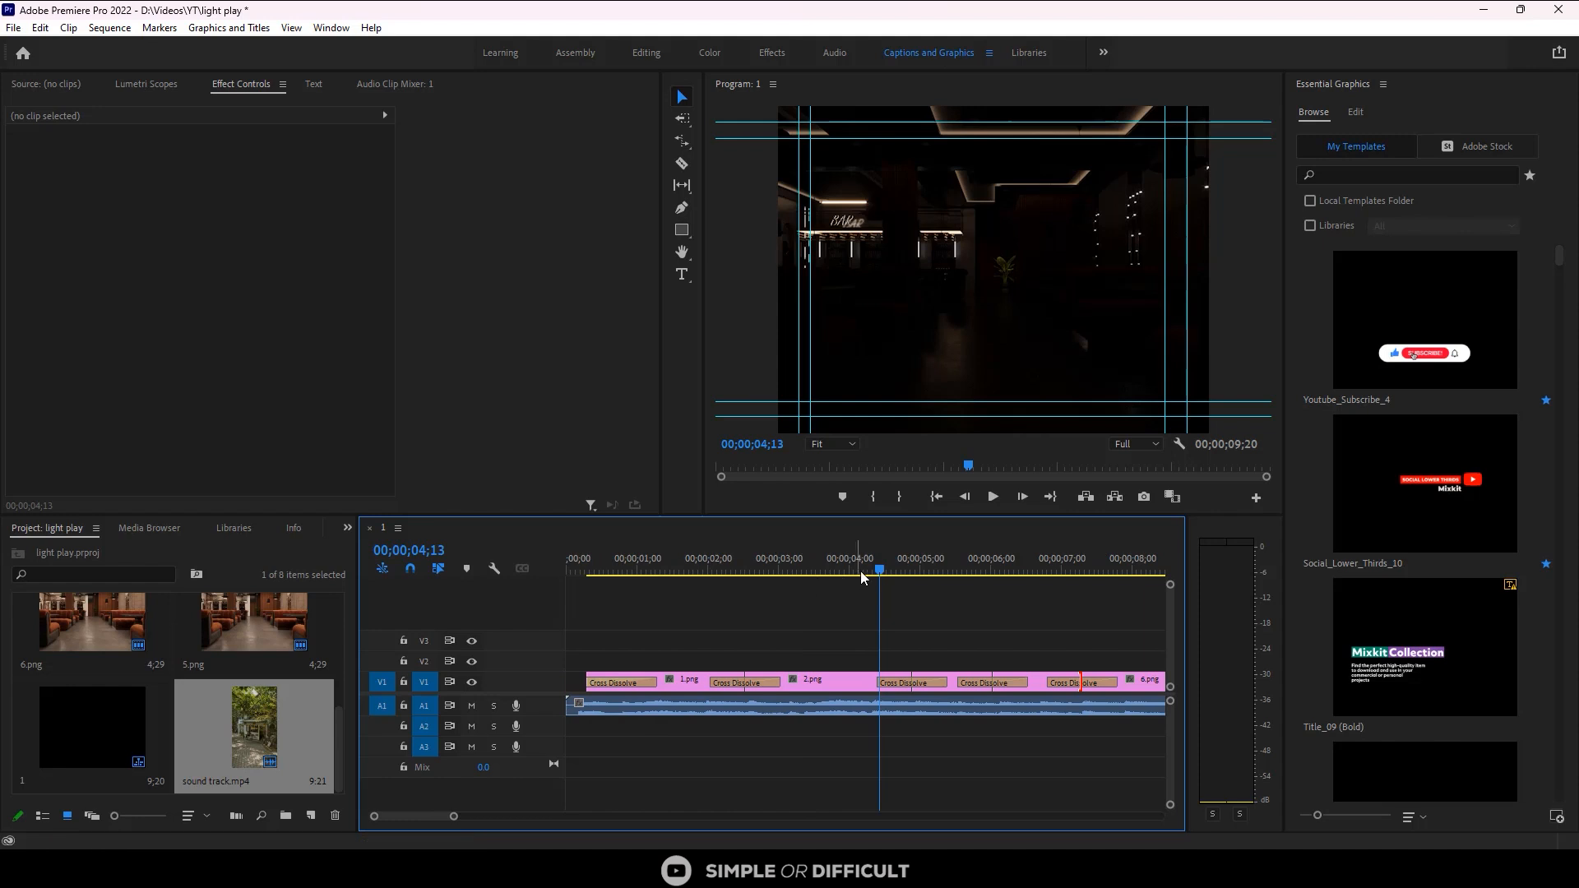
pyautogui.click(686, 568)
pyautogui.moveTo(569, 564); pyautogui.dragTo(447, 571)
pyautogui.press('space')
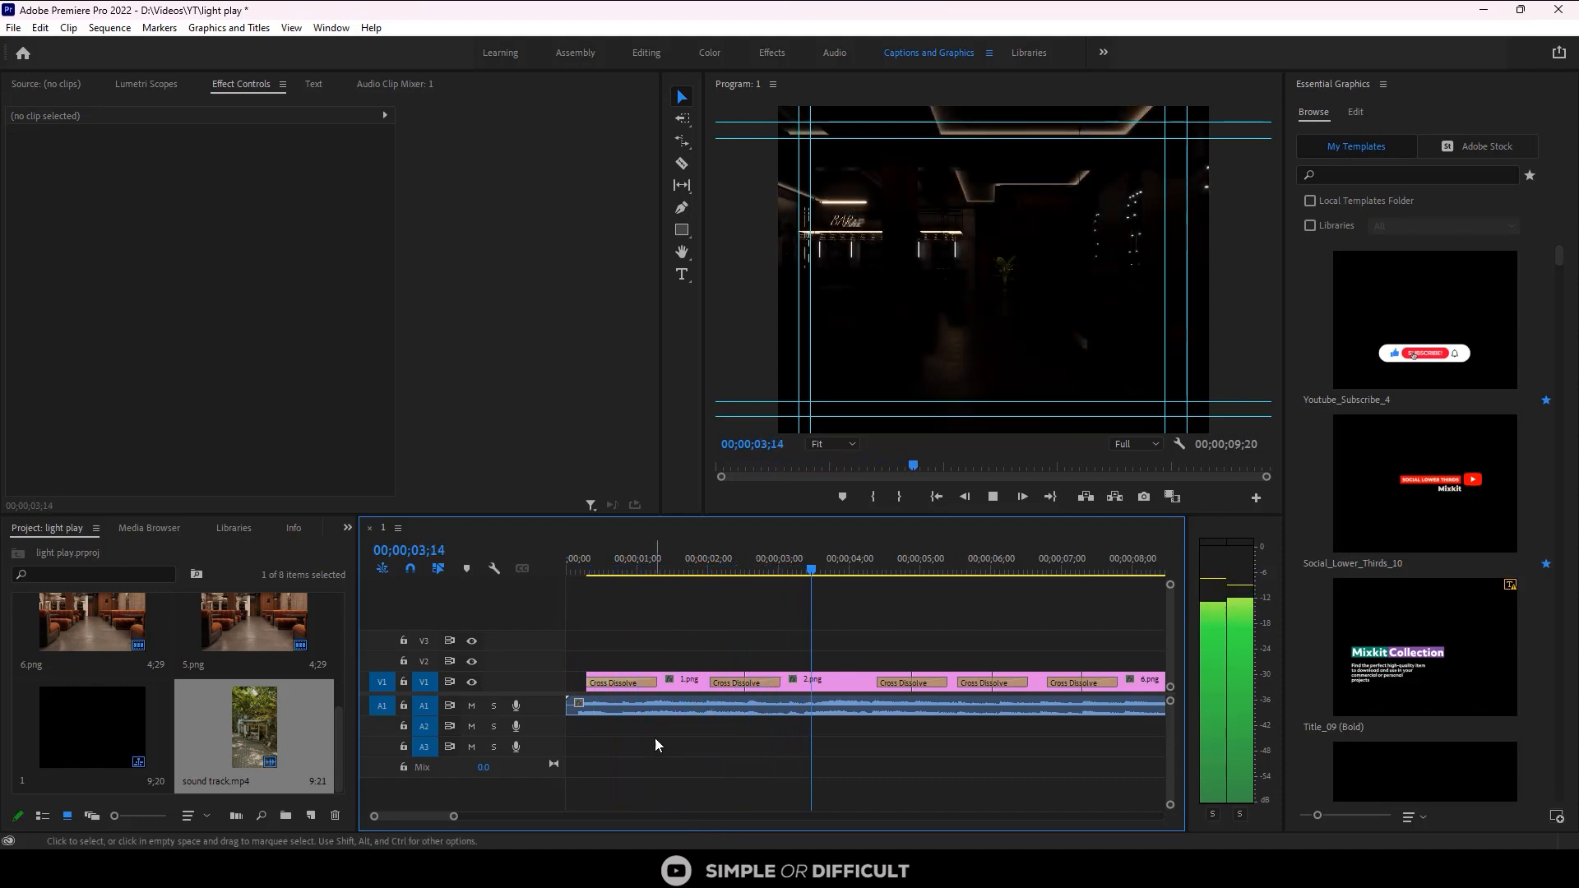
pyautogui.press('space')
# Step: Set the duration of the Cross Dissolve at the start of 1.png to 00;00;00;20
pyautogui.click(619, 682)
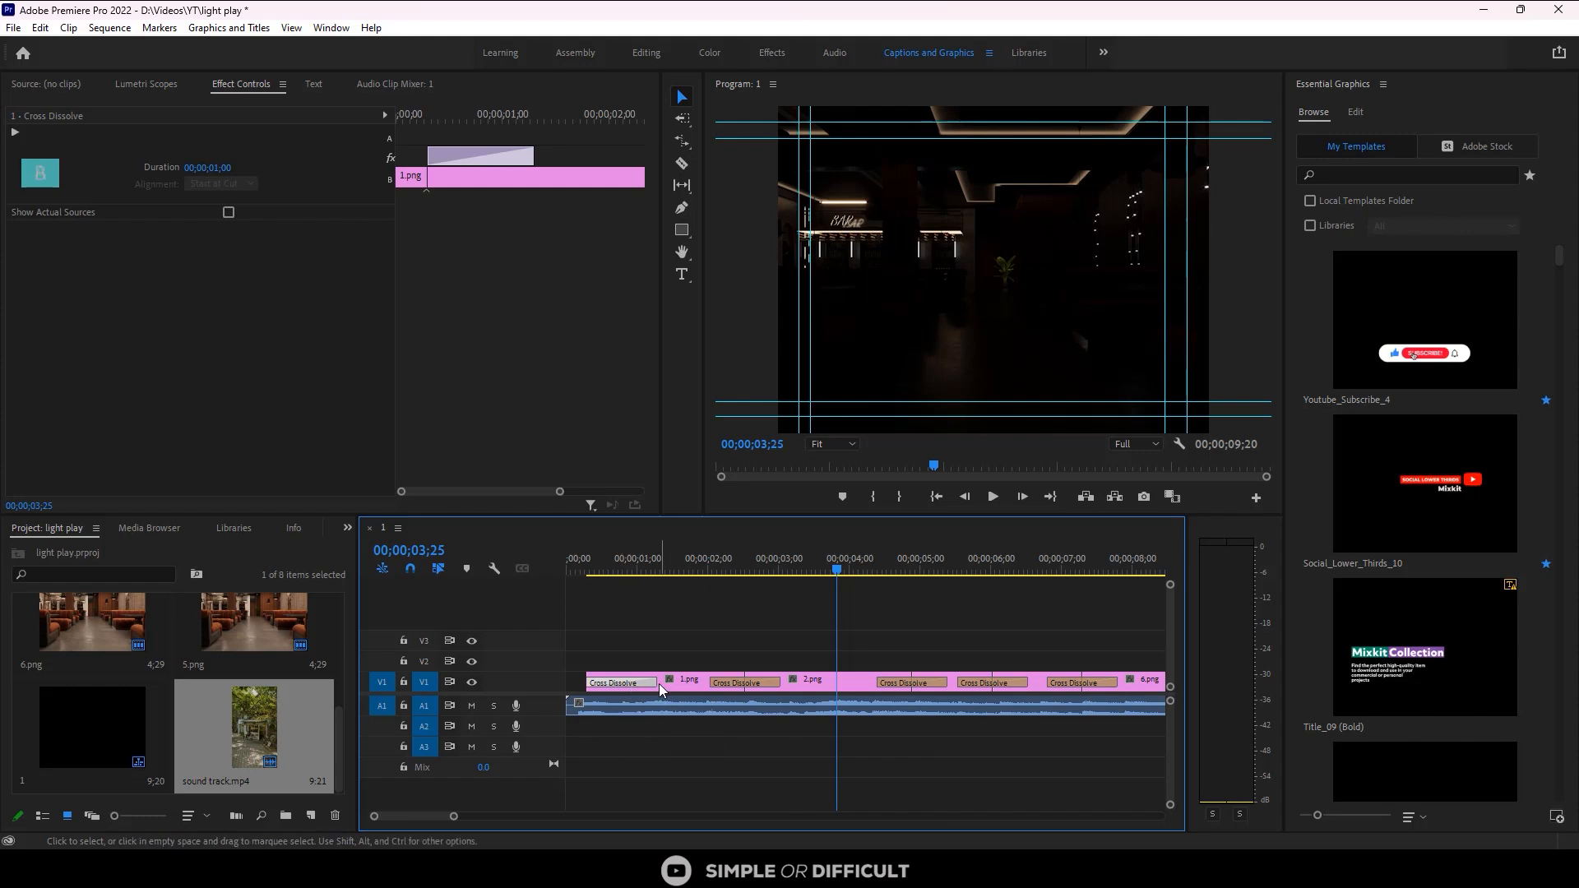
pyautogui.click(216, 169)
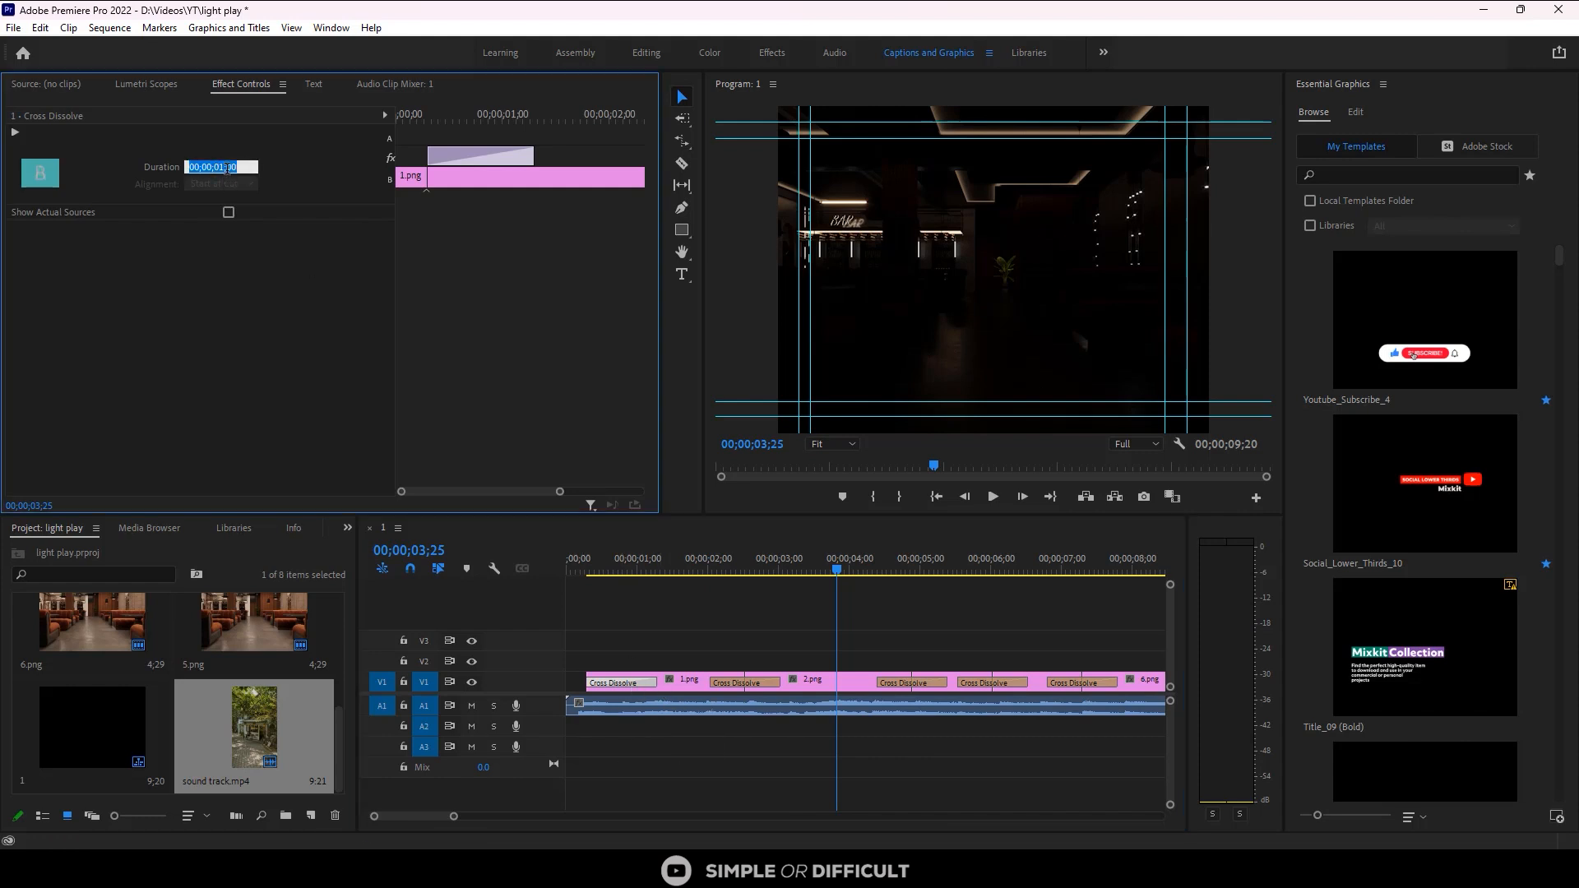
pyautogui.doubleClick(232, 168)
pyautogui.write('50')
pyautogui.press('Return')
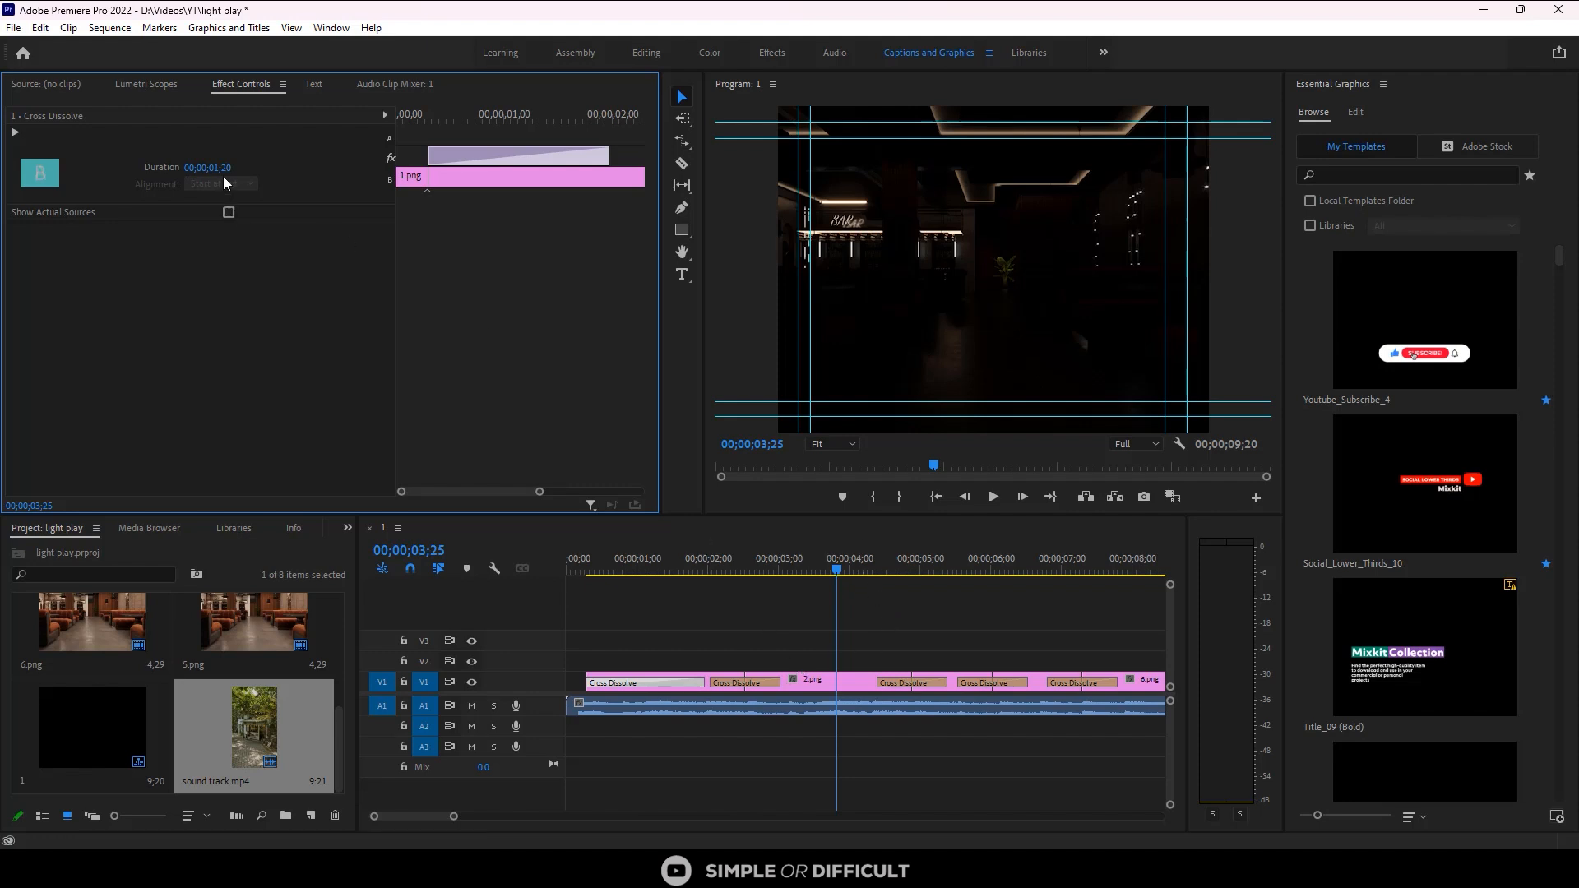
pyautogui.click(219, 168)
pyautogui.click(225, 167)
pyautogui.write('0')
pyautogui.press('Return')
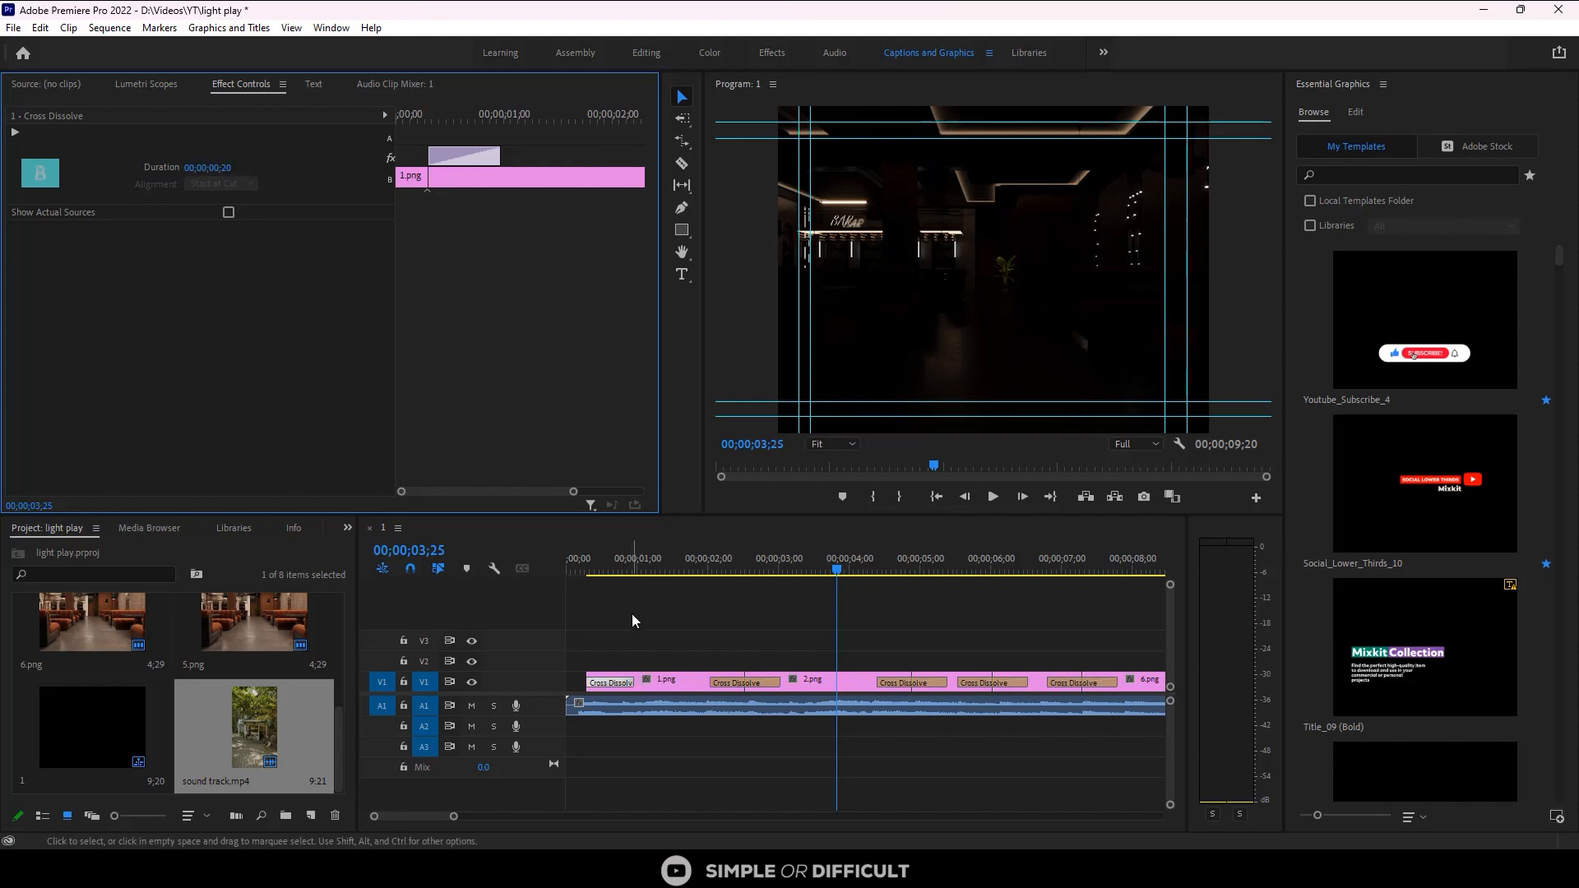
# Step: Play the sequence from the start to check the opening fade, stopping before the cut to 2.png
pyautogui.click(584, 565)
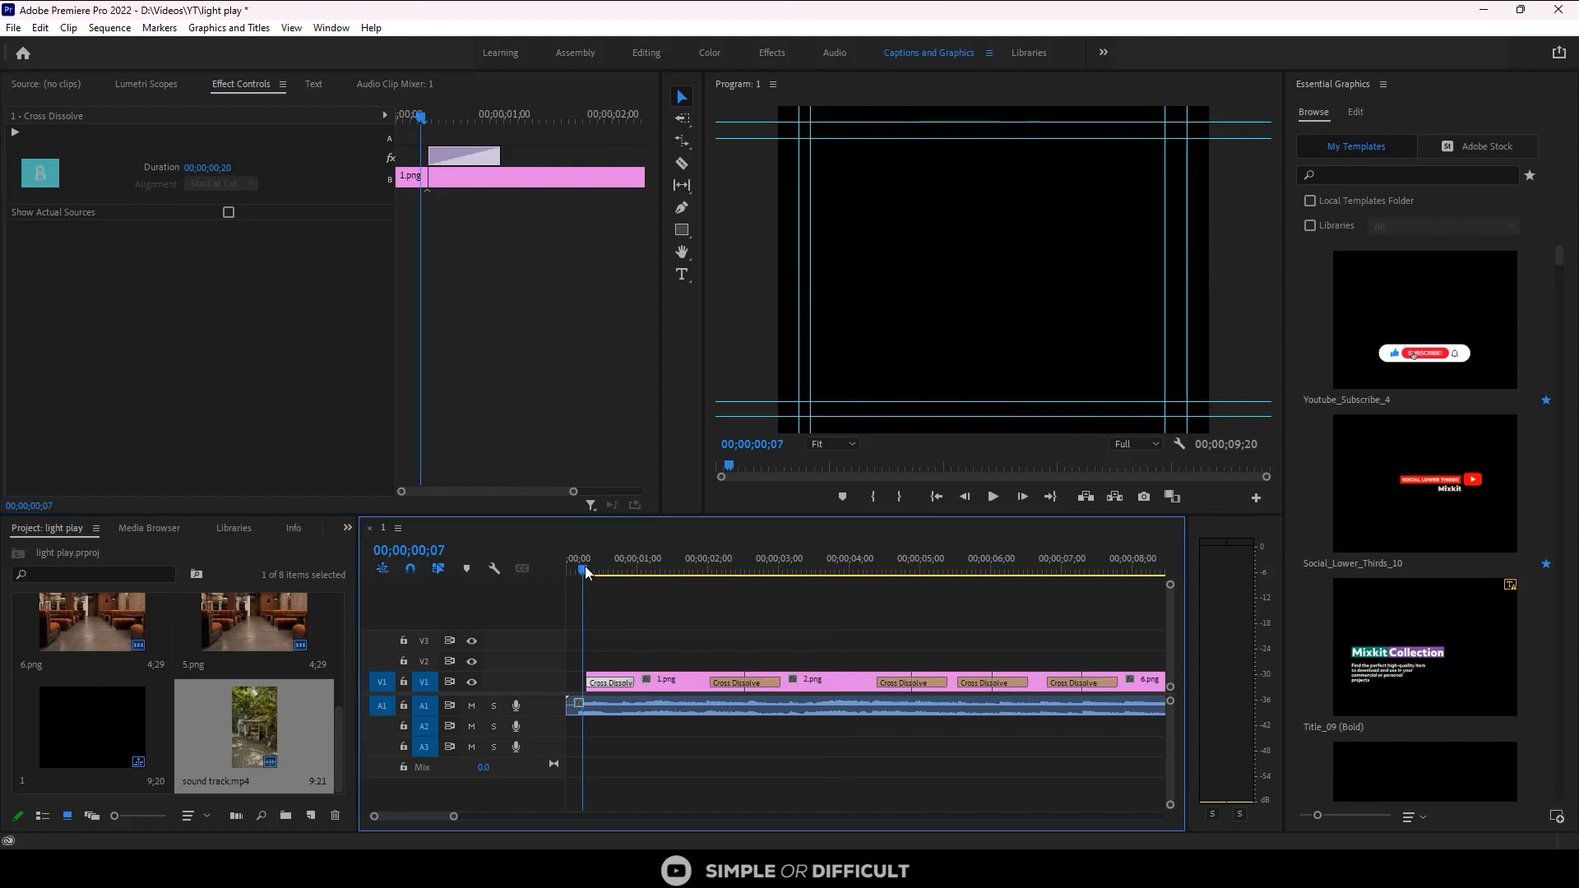
pyautogui.press('space')
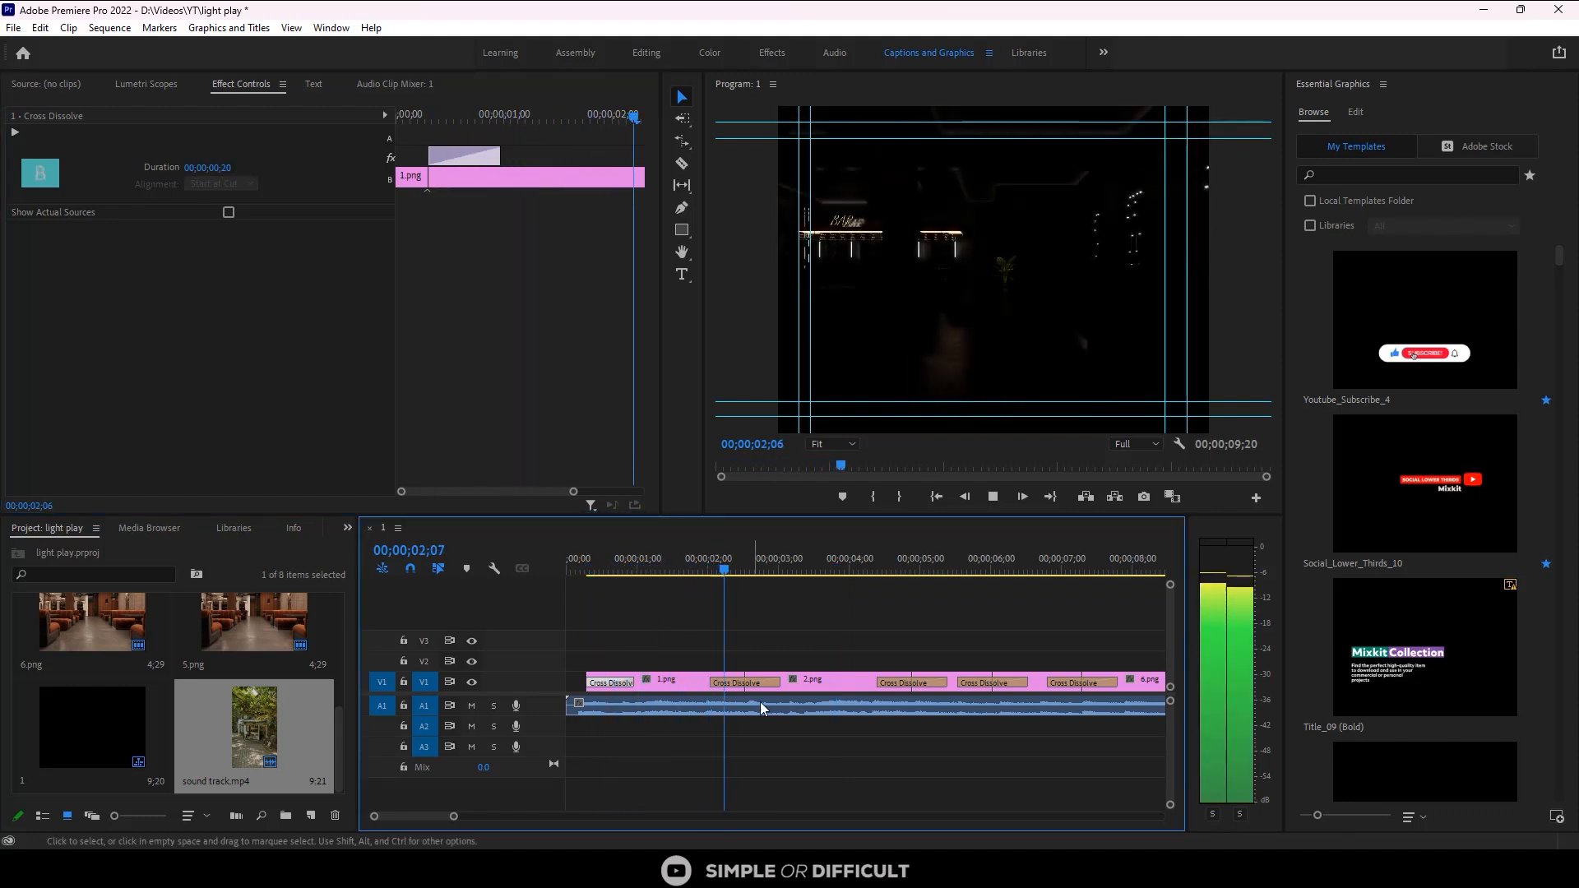
pyautogui.press('space')
# Step: Set the duration of the Cross Dissolve at the 1.png/2.png cut and of those at the following cuts to 00;00;00;20
pyautogui.click(745, 682)
pyautogui.click(220, 167)
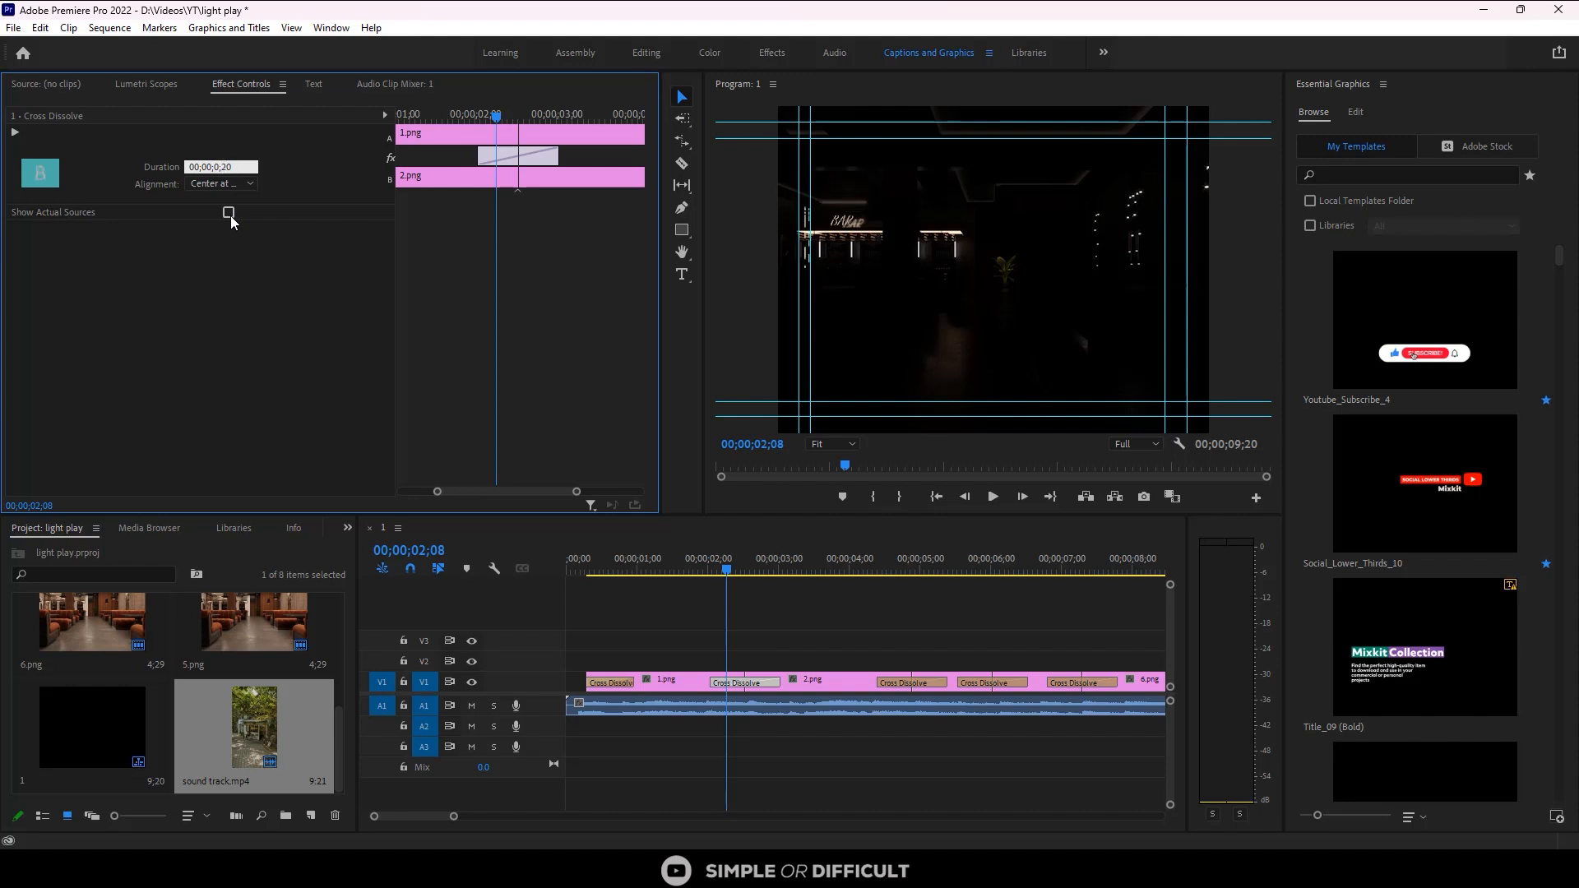
pyautogui.press('Return')
# Step: Play the whole sequence from the start to check the shortened transitions, stop near the end, and clear the selection
pyautogui.press('space')
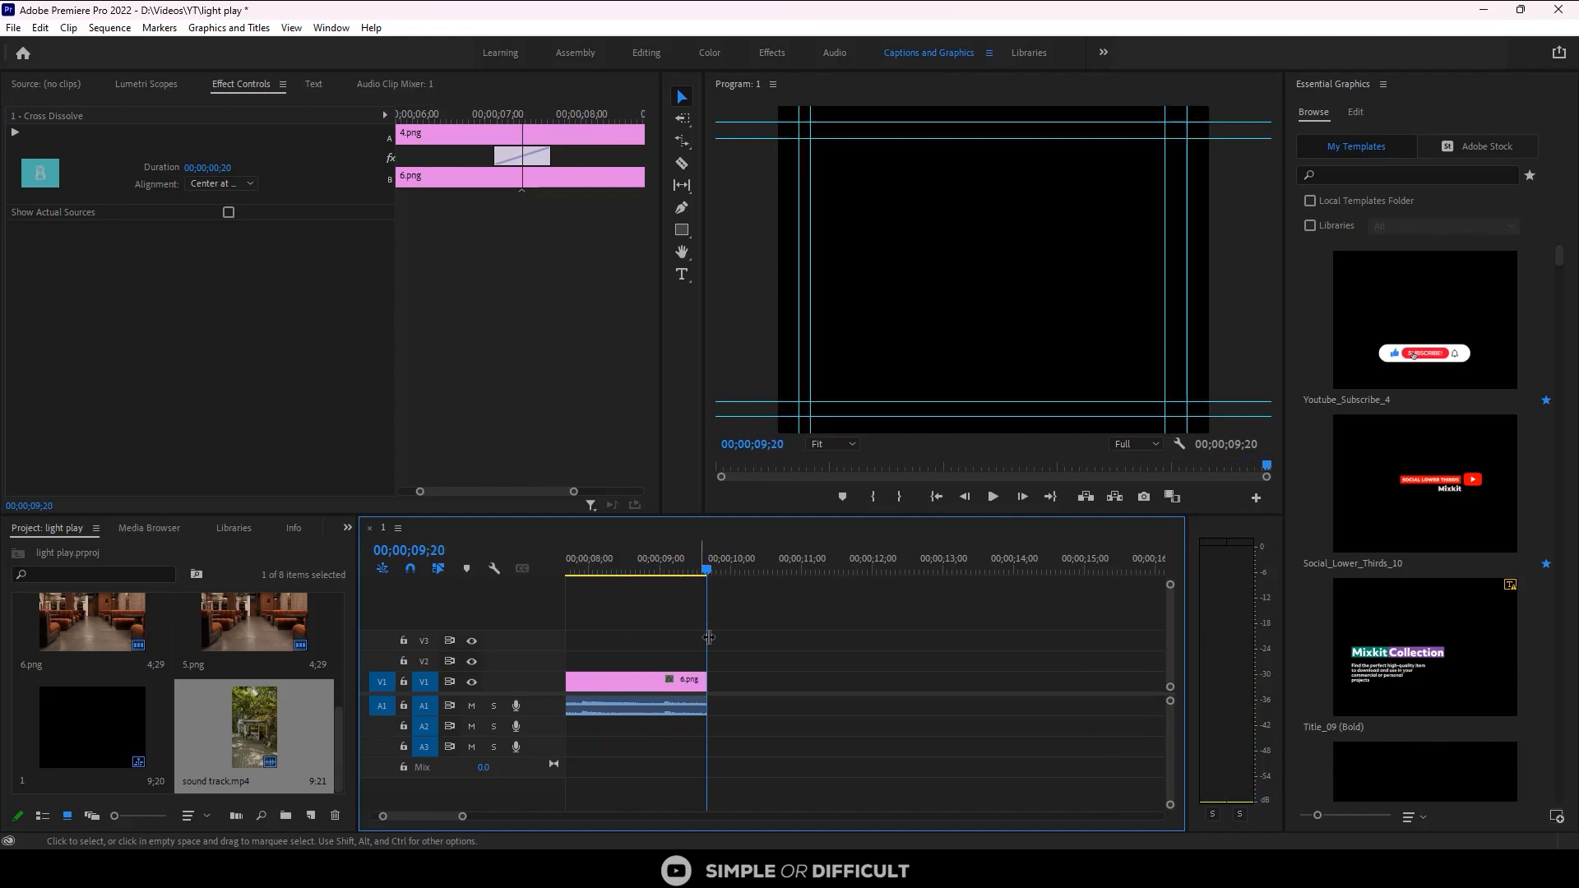
pyautogui.scroll(-3, 712, 635)
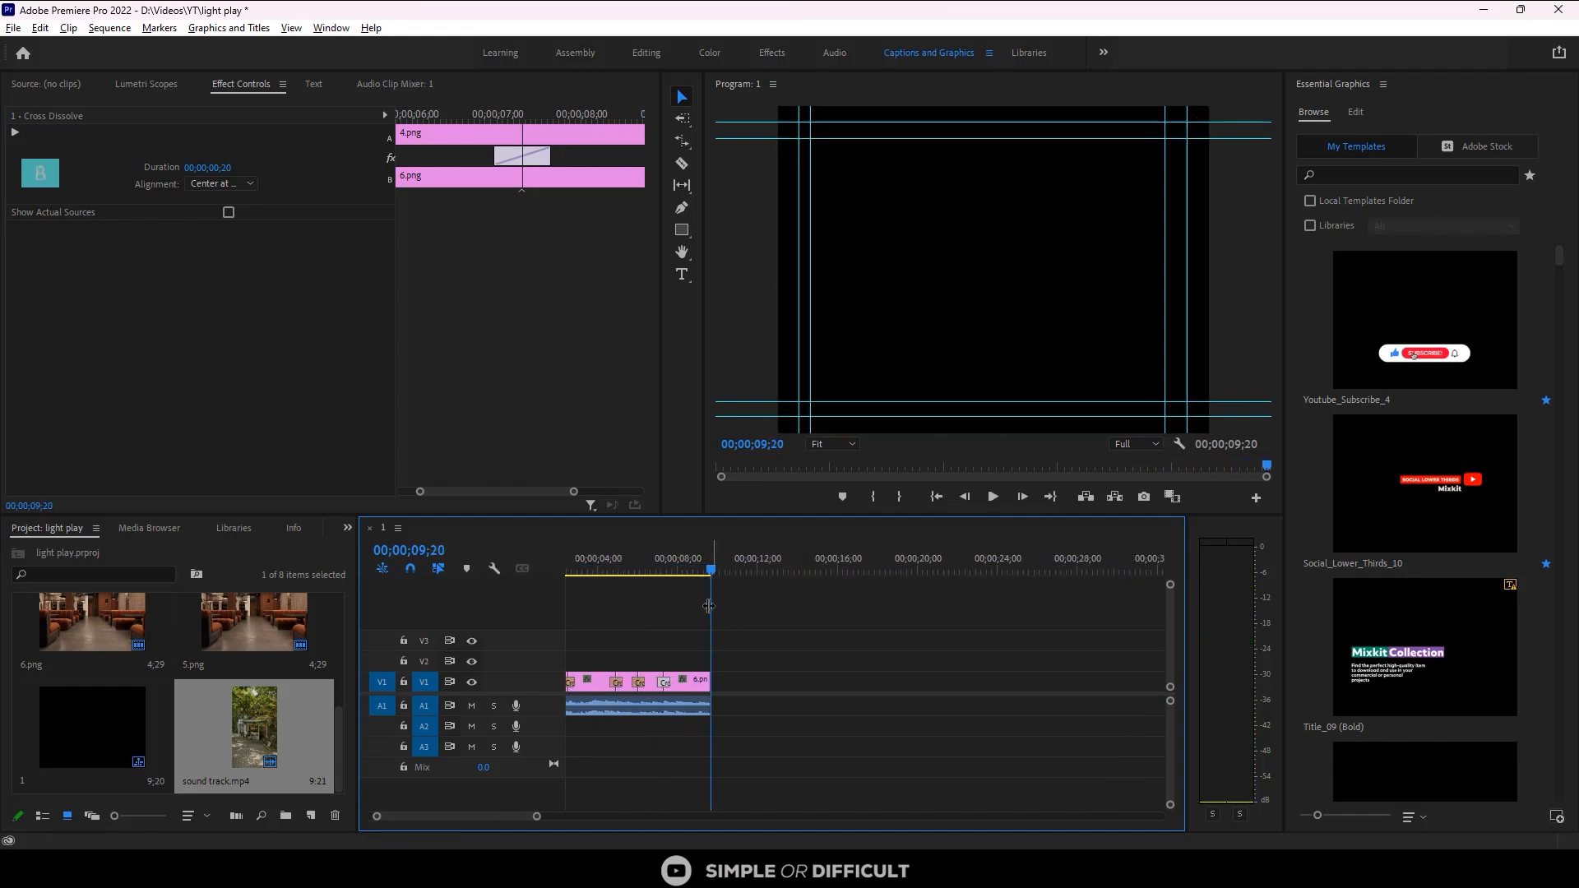
pyautogui.scroll(-2, 701, 579)
pyautogui.press('Home')
pyautogui.press('space')
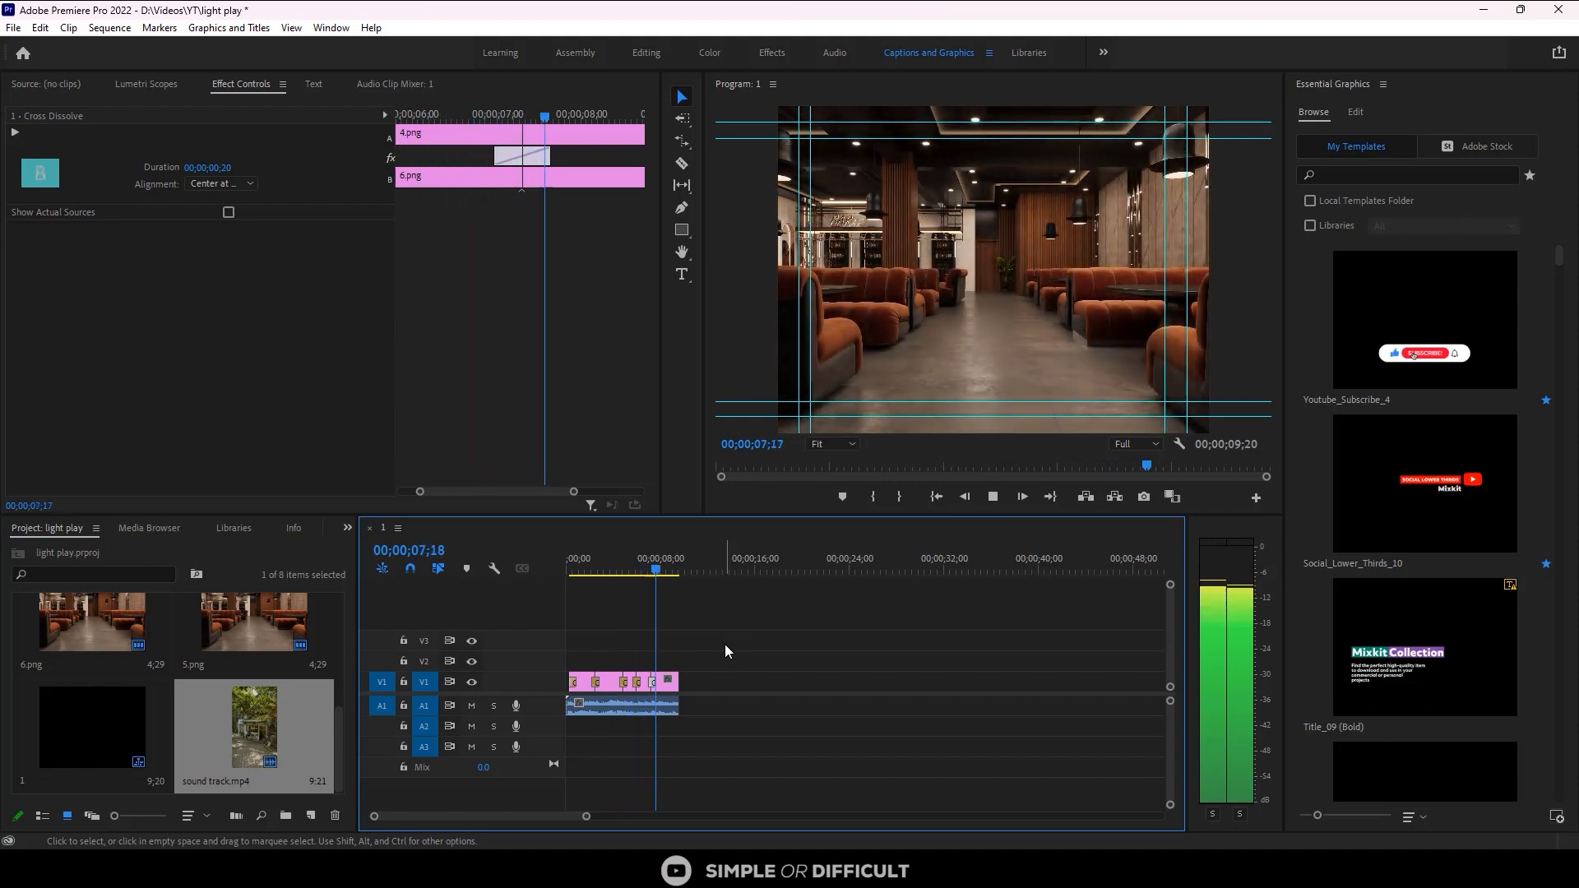
pyautogui.press('space')
pyautogui.click(712, 666)
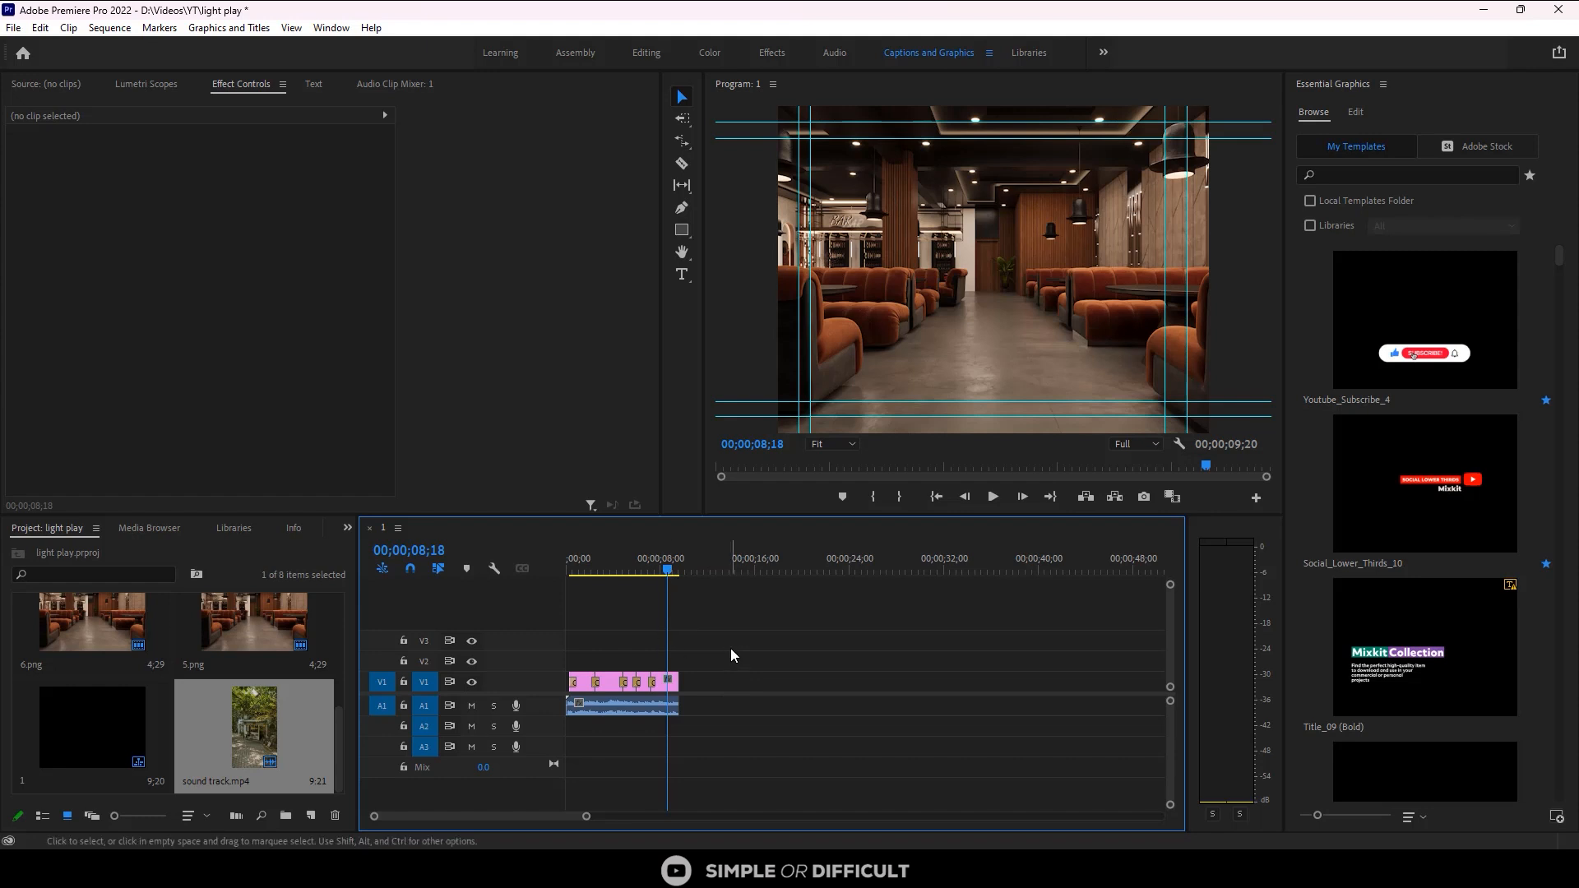
# Step: Mark the In and Out range around all the image clips and the soundtrack, and deselect them
pyautogui.moveTo(731, 651); pyautogui.dragTo(567, 756)
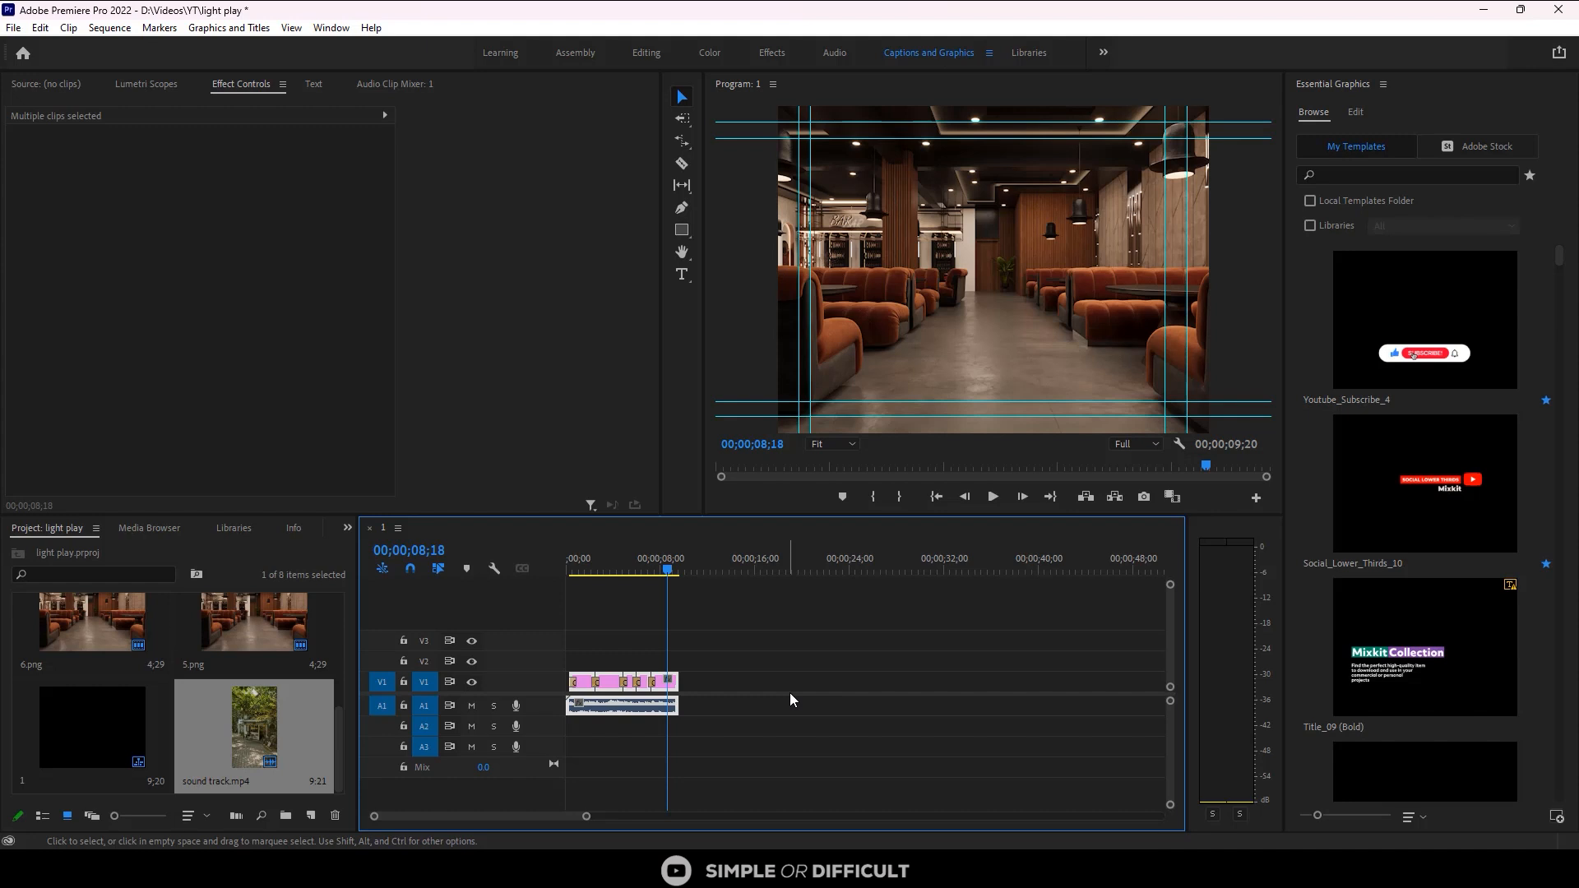
pyautogui.press('x')
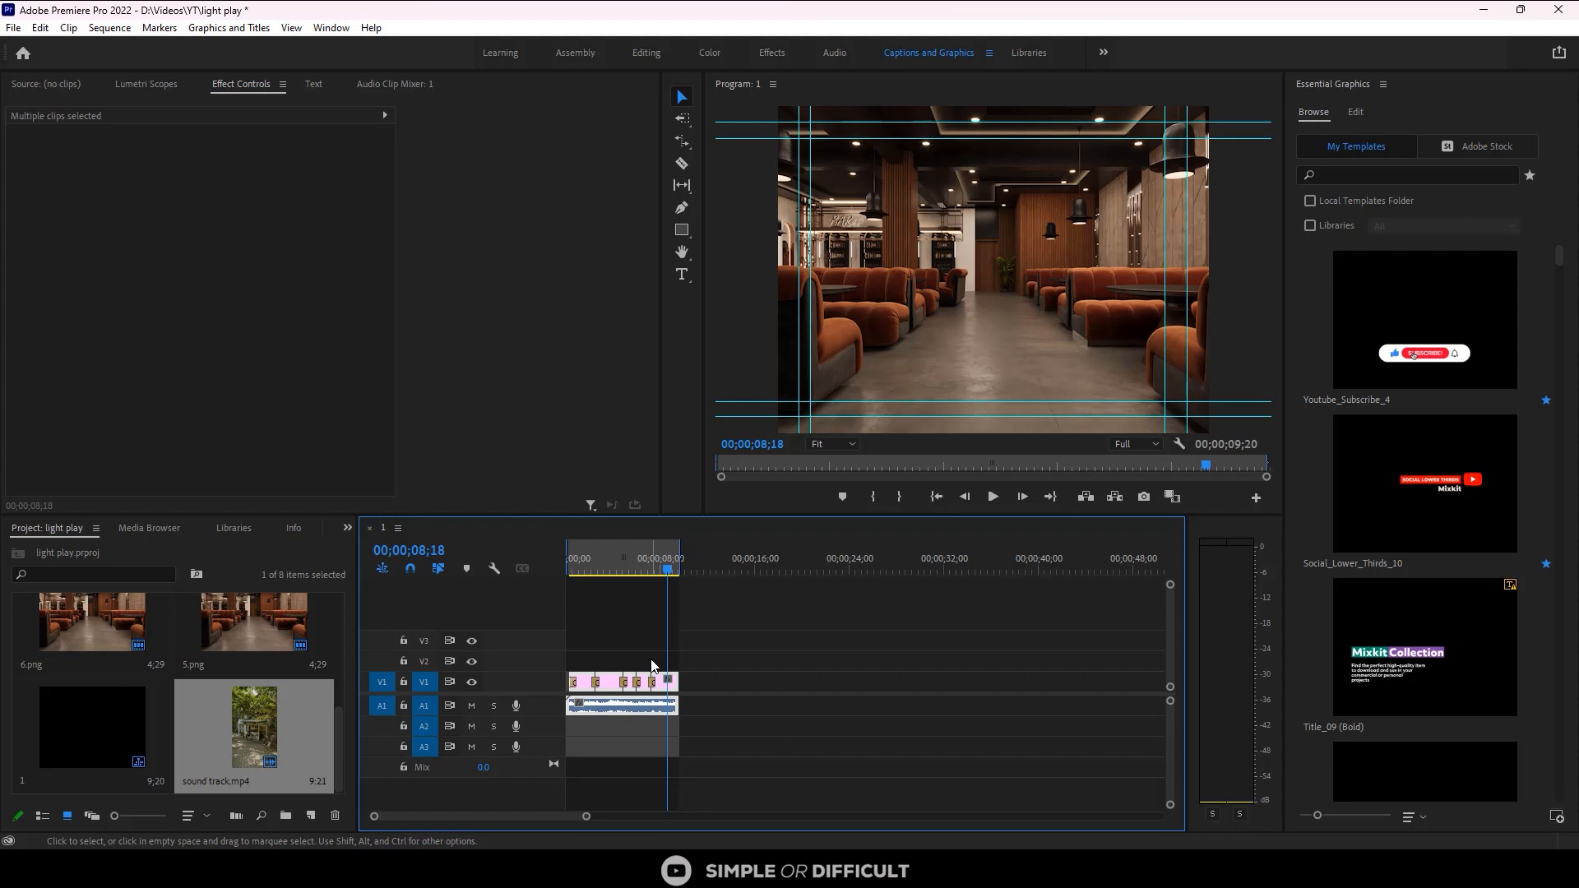
pyautogui.click(683, 669)
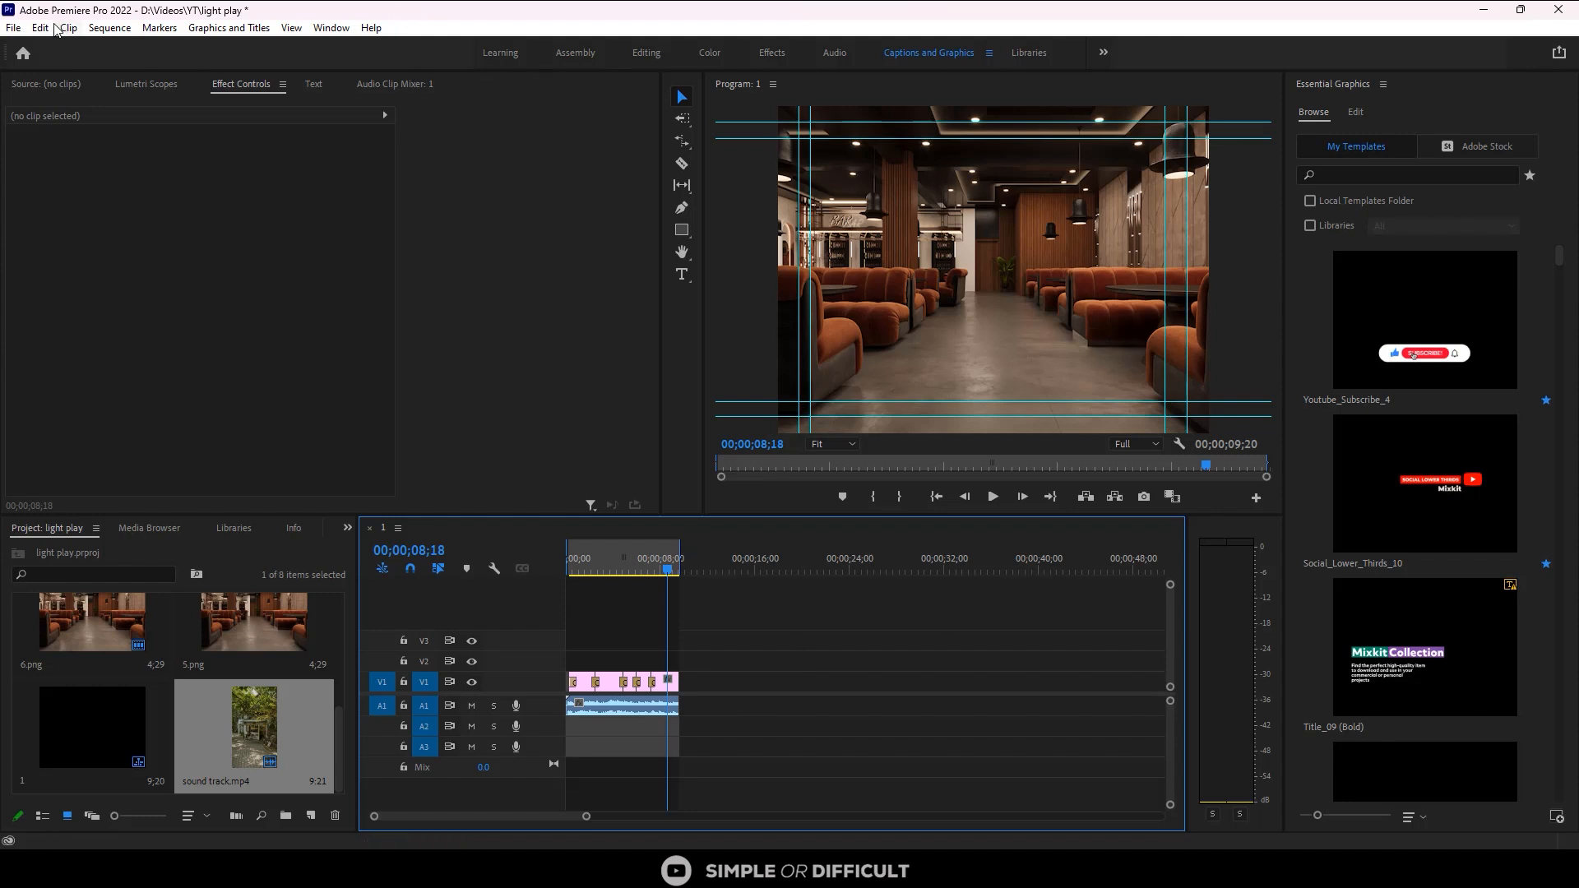
# Step: Open the media export settings for the sequence and set the export format to H.264
pyautogui.click(14, 30)
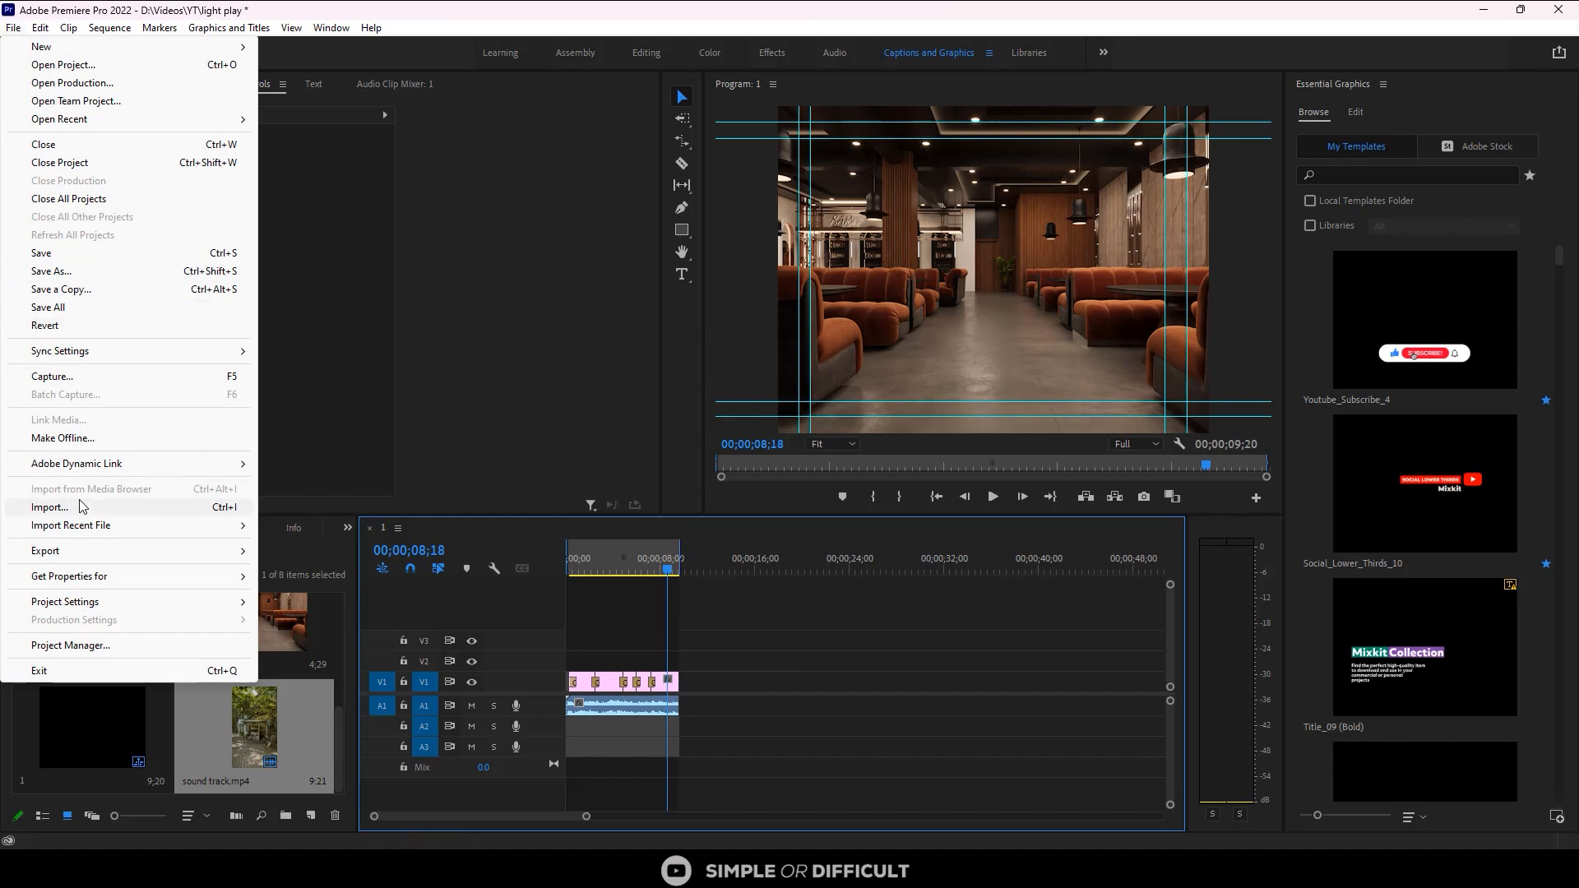
pyautogui.moveTo(165, 552)
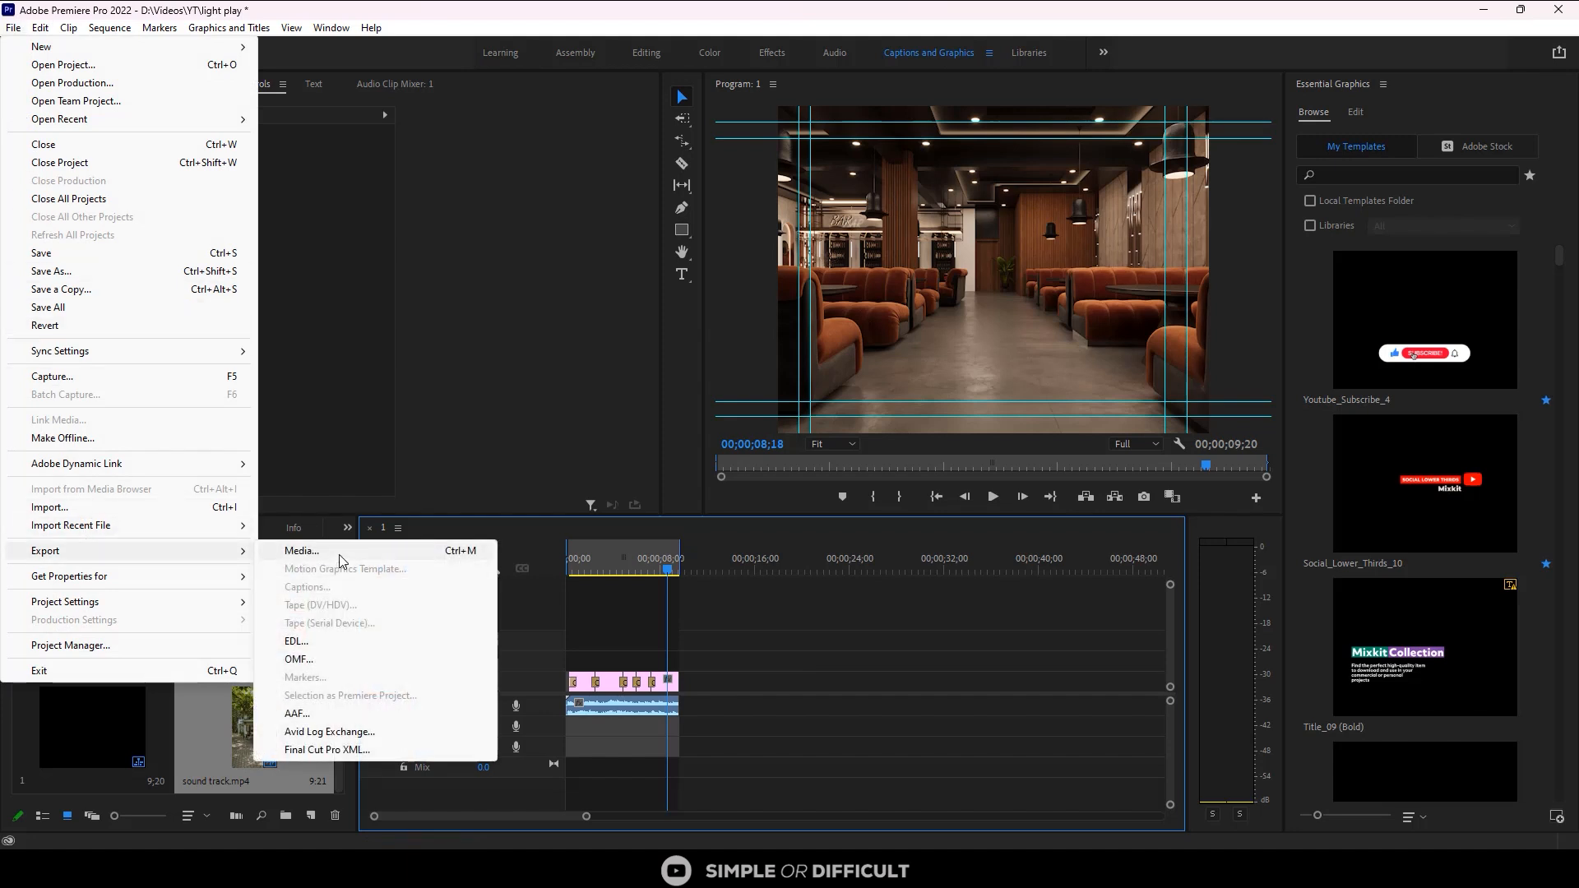
pyautogui.click(341, 560)
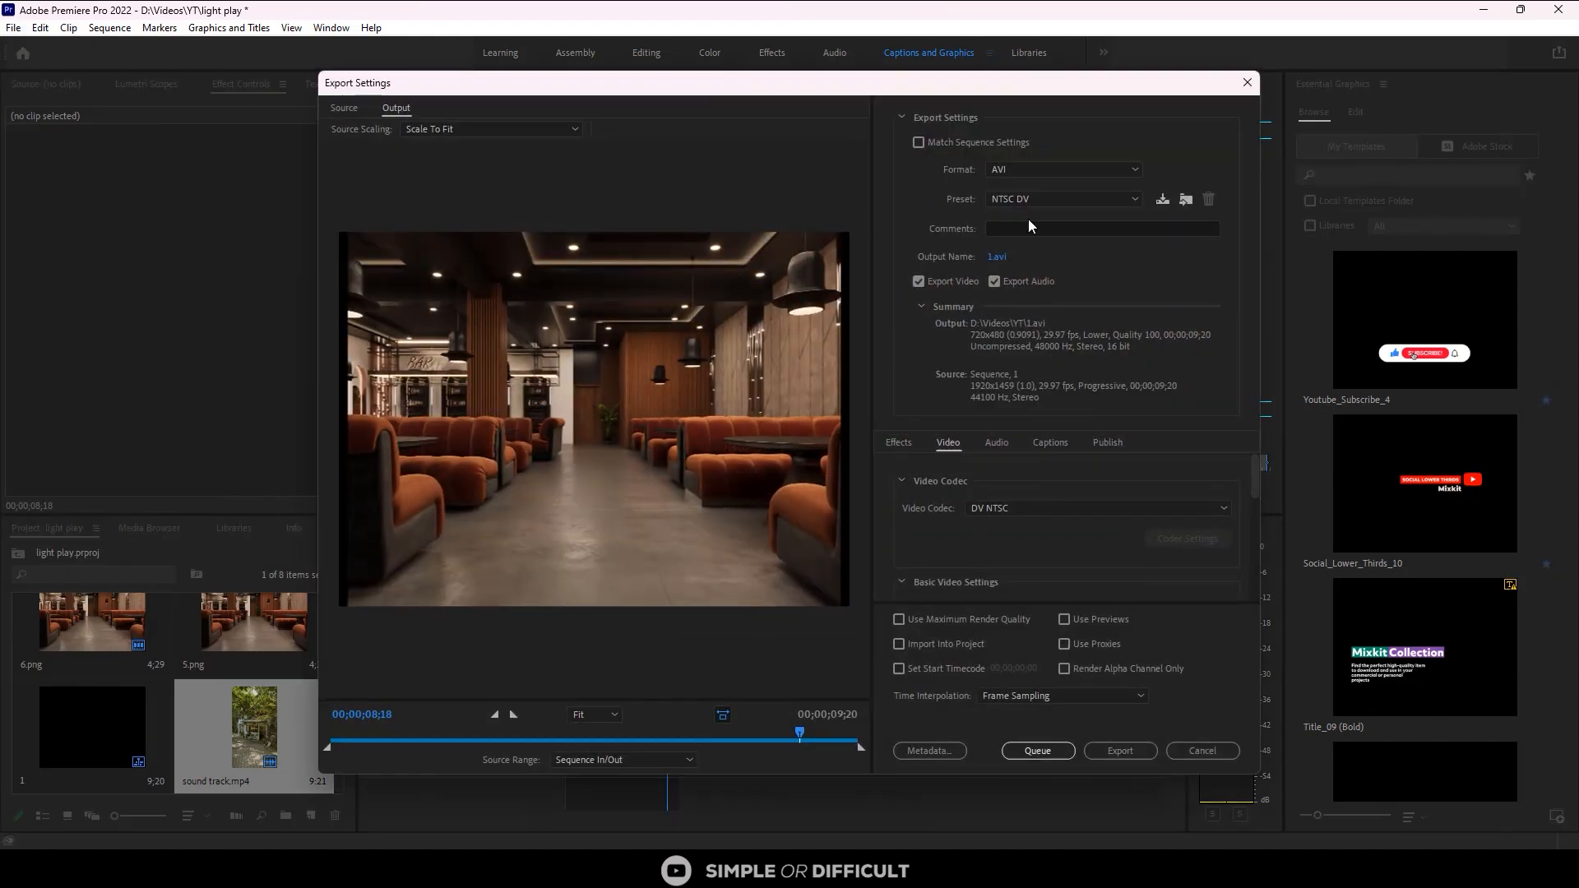
pyautogui.click(1058, 168)
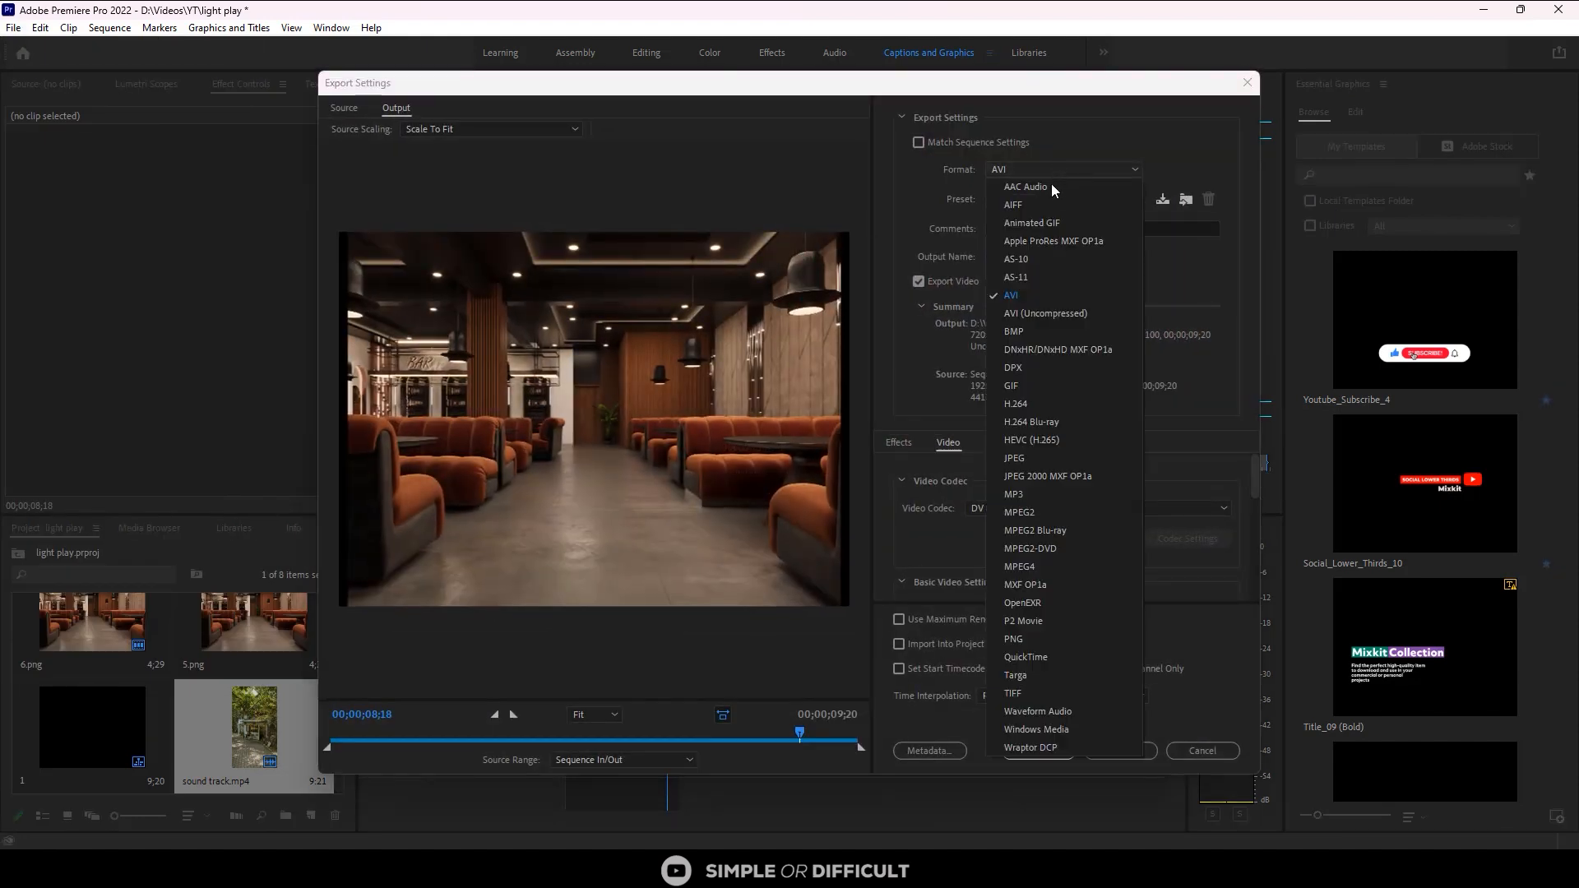
pyautogui.press('Escape')
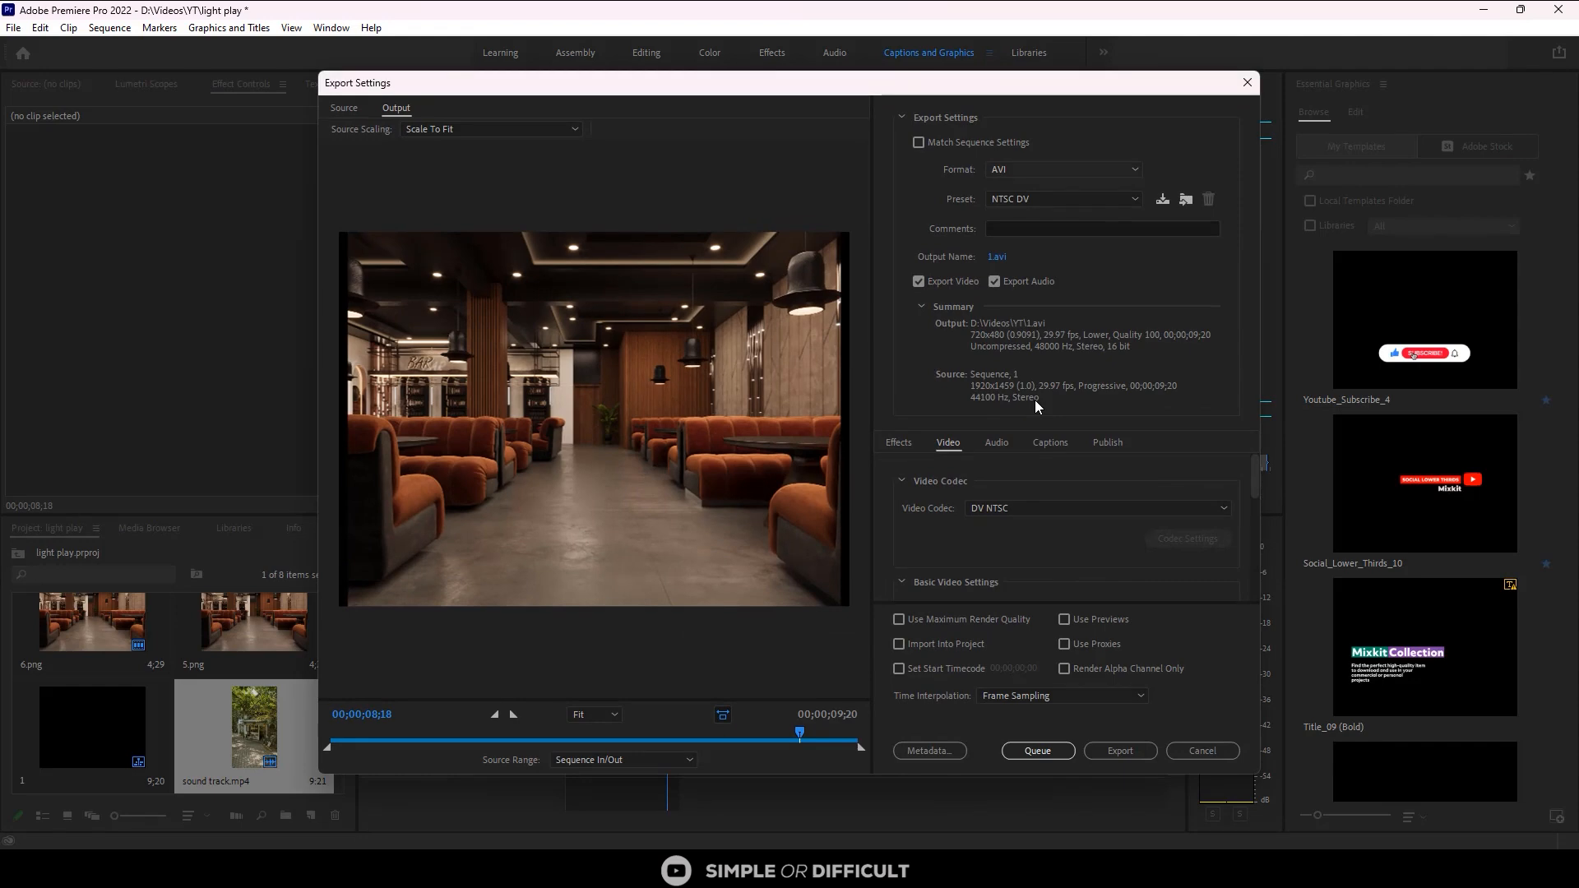
pyautogui.press('h')
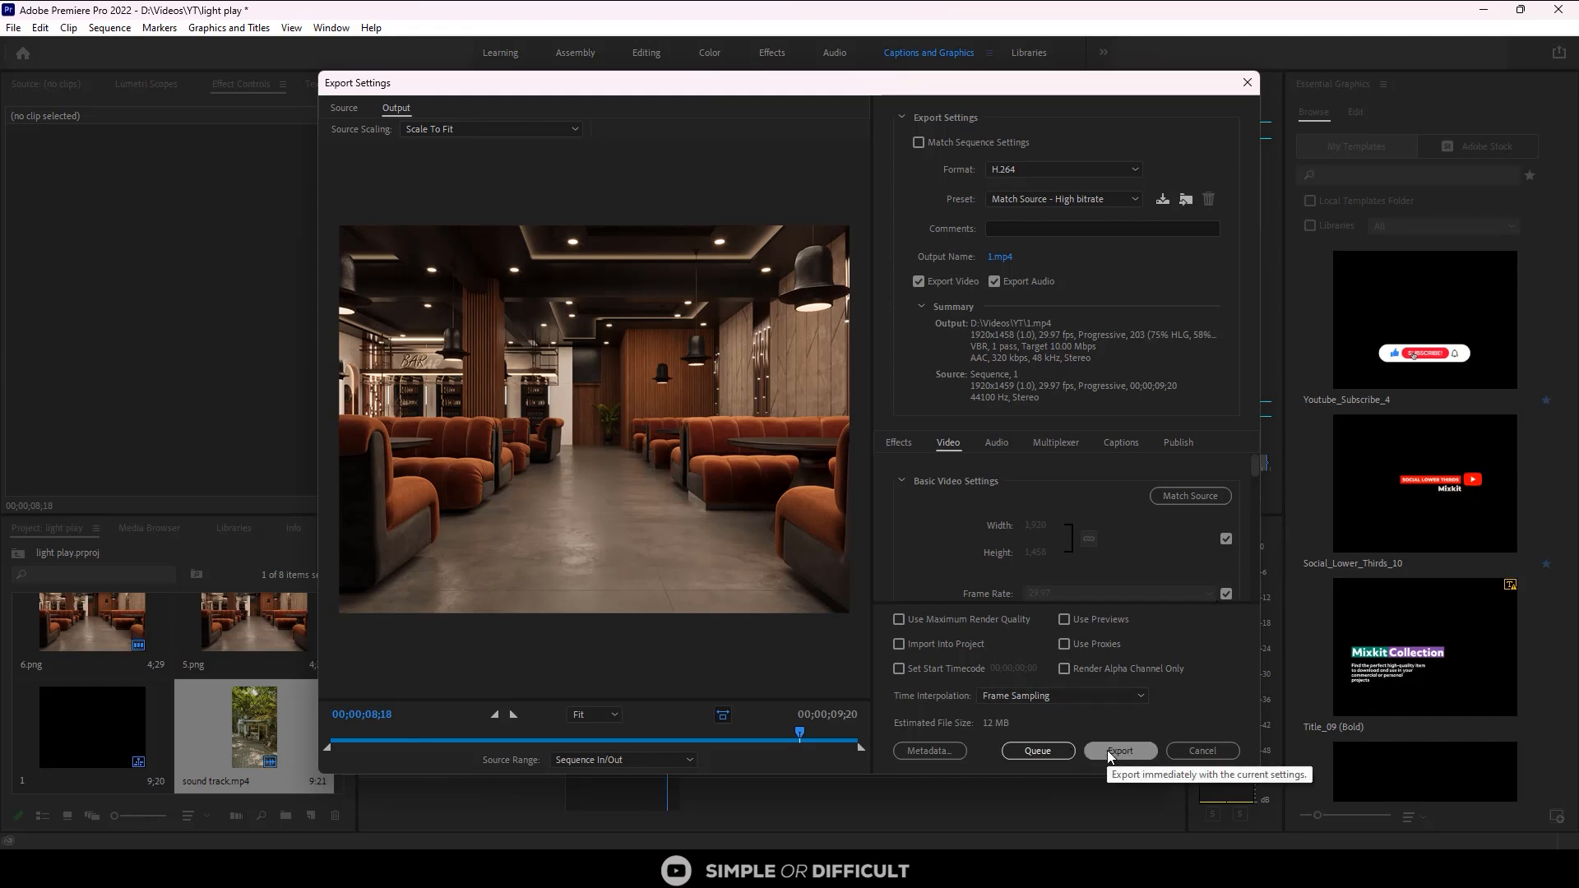
# Step: Open the export's output file name and save location for editing
pyautogui.click(1000, 258)
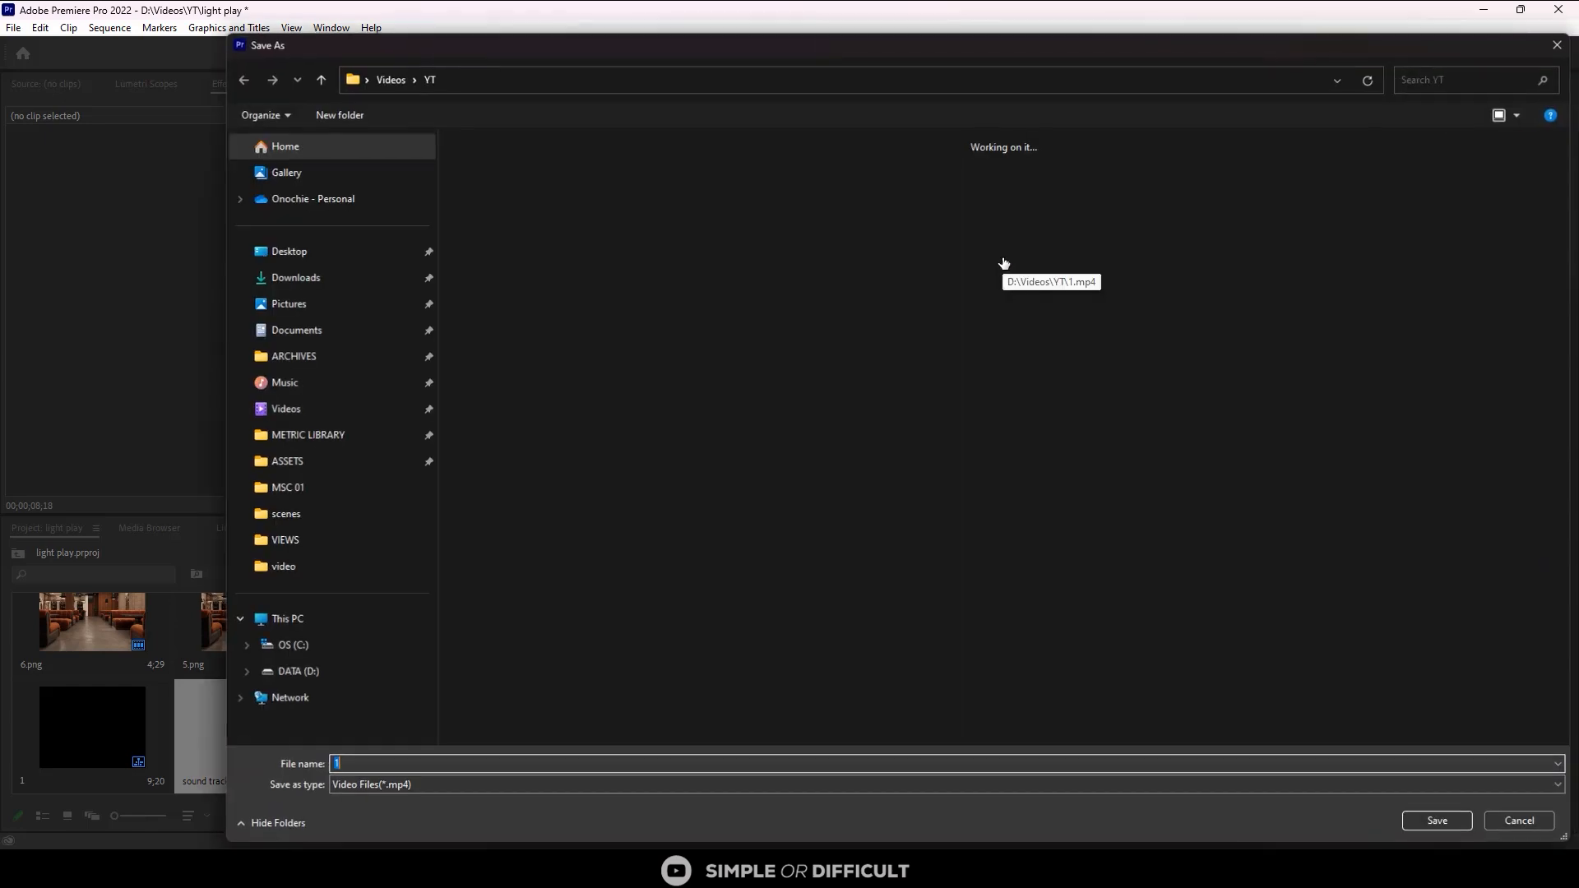